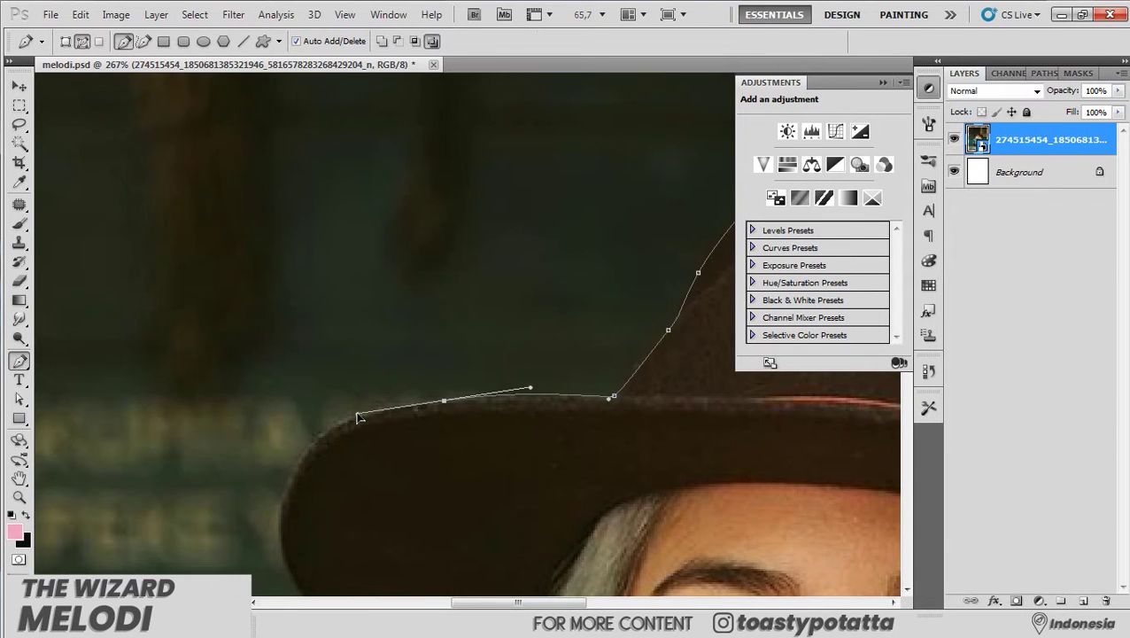
Trace a Pen path along the hat's left brim and around the hair strands.
{"action": "scroll", "coordinate": [359, 416], "scroll_direction": "down", "scroll_amount": 5}
{"action": "left_click", "coordinate": [469, 496]}
{"action": "scroll", "coordinate": [469, 495], "scroll_direction": "down", "scroll_amount": 3}
{"action": "left_click", "coordinate": [520, 405]}
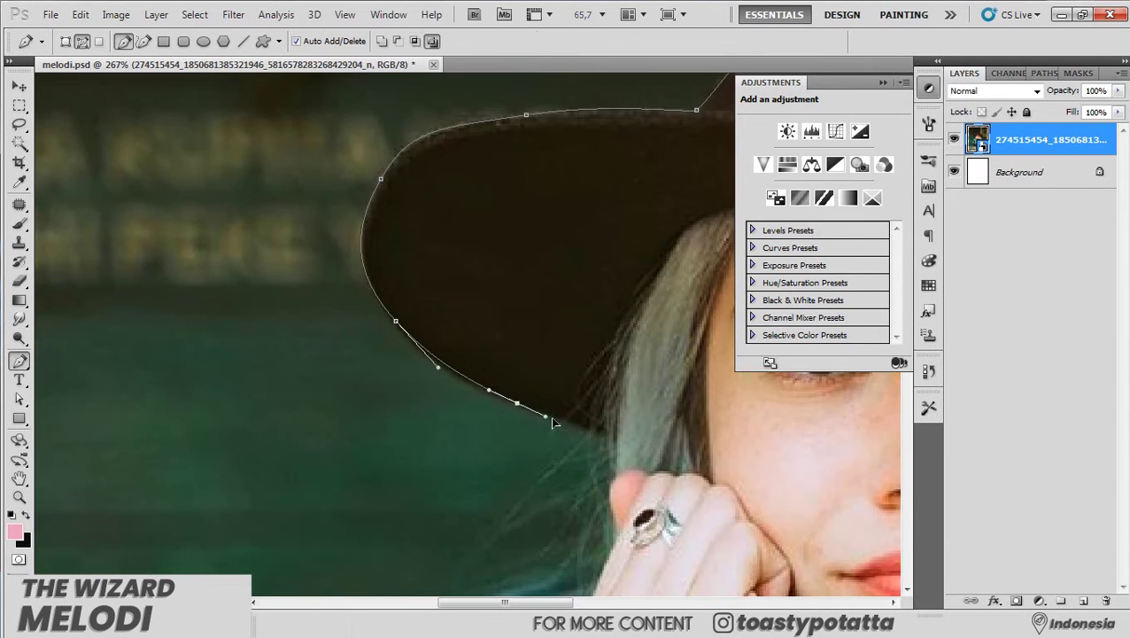
{"action": "scroll", "coordinate": [552, 422], "scroll_direction": "down", "scroll_amount": 5}
{"action": "scroll", "coordinate": [522, 266], "scroll_direction": "down", "scroll_amount": 5}
{"action": "left_click", "coordinate": [473, 200]}
{"action": "left_click_drag", "start_coordinate": [435, 299], "coordinate": [451, 341]}
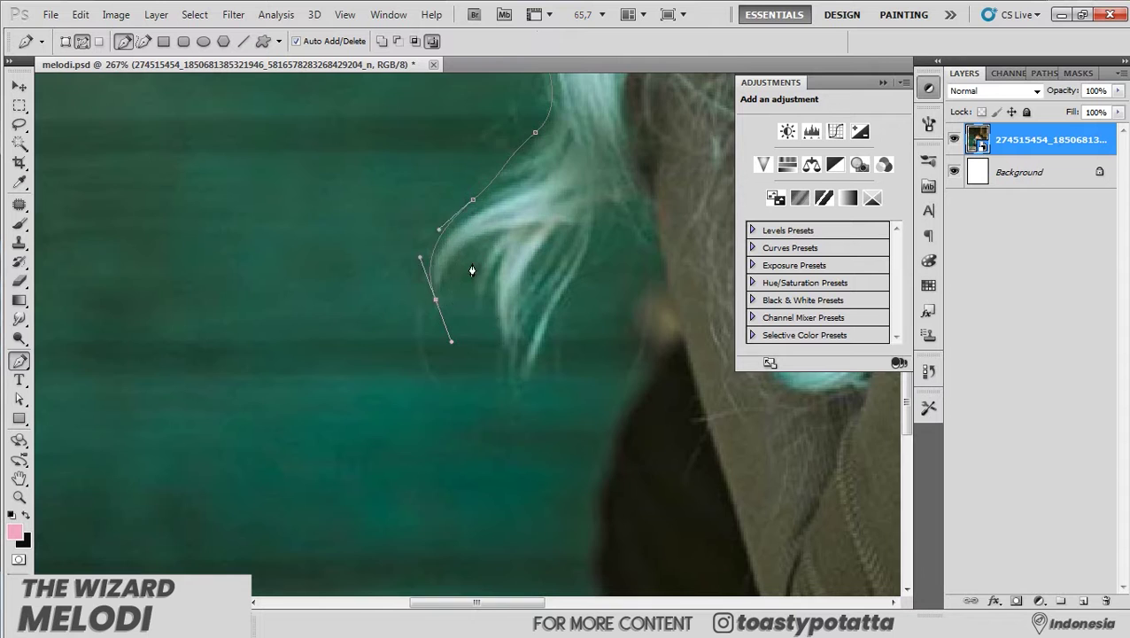
{"action": "scroll", "coordinate": [472, 270], "scroll_direction": "down", "scroll_amount": 3}
{"action": "left_click", "coordinate": [401, 264]}
{"action": "left_click", "coordinate": [441, 310]}
{"action": "left_click", "coordinate": [482, 177]}
{"action": "left_click", "coordinate": [537, 253]}
{"action": "left_click_drag", "start_coordinate": [504, 248], "coordinate": [498, 259]}
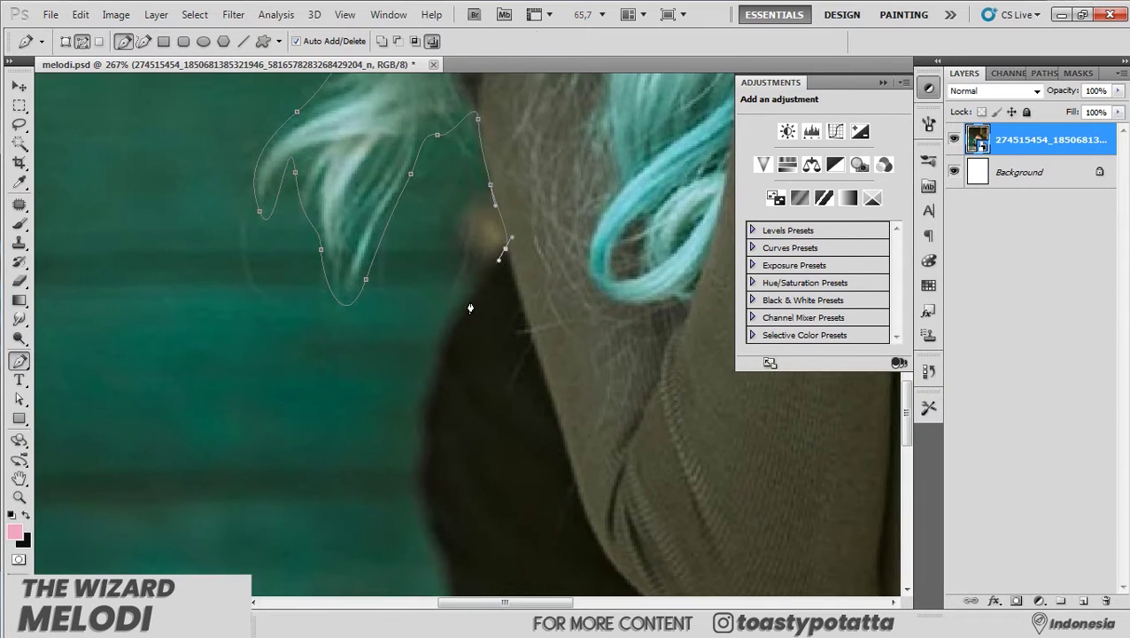
Continue the Pen path down the dark coat edge.
{"action": "scroll", "coordinate": [471, 307], "scroll_direction": "down", "scroll_amount": 3}
{"action": "left_click", "coordinate": [492, 212]}
{"action": "scroll", "coordinate": [492, 221], "scroll_direction": "down", "scroll_amount": 3}
{"action": "left_click", "coordinate": [470, 182]}
{"action": "scroll", "coordinate": [439, 292], "scroll_direction": "down", "scroll_amount": 5}
{"action": "left_click_drag", "start_coordinate": [384, 322], "coordinate": [394, 350]}
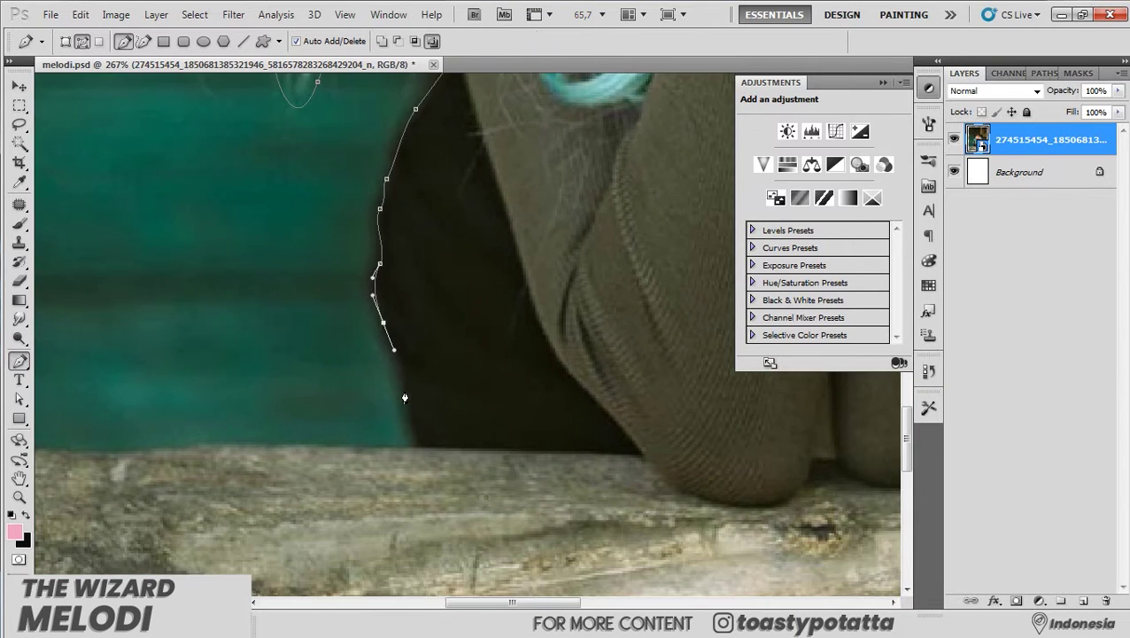
{"action": "scroll", "coordinate": [412, 386], "scroll_direction": "down", "scroll_amount": 3}
{"action": "scroll", "coordinate": [416, 380], "scroll_direction": "up", "scroll_amount": 10}
{"action": "scroll", "coordinate": [584, 416], "scroll_direction": "up", "scroll_amount": 3}
Finish the path along the hat brim where it meets the hair.
{"action": "left_click", "coordinate": [598, 463]}
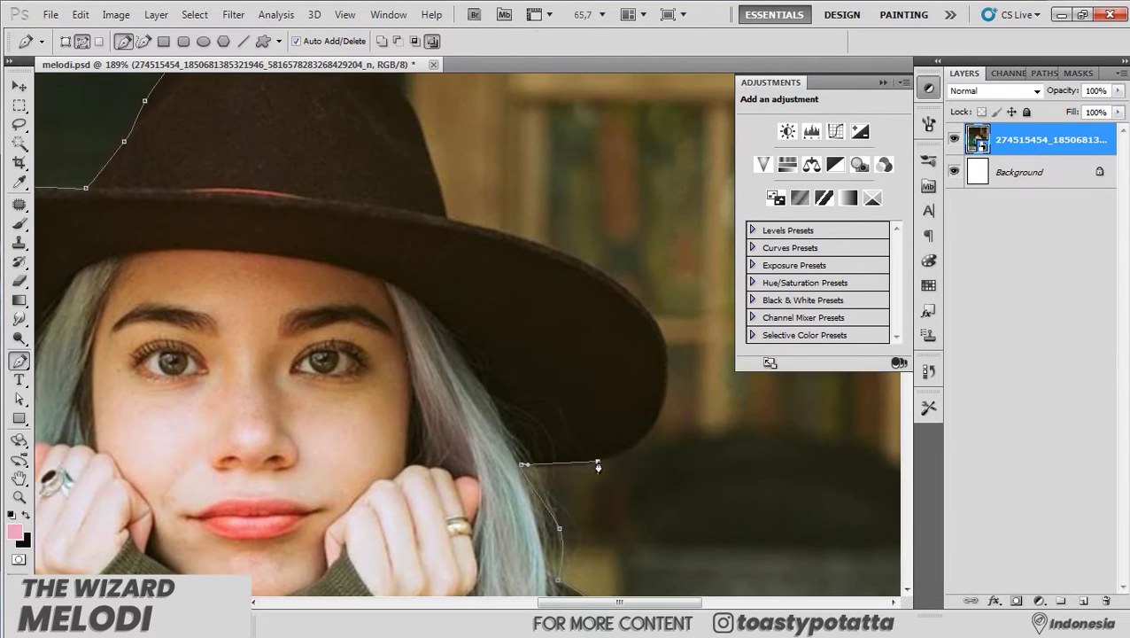
{"action": "scroll", "coordinate": [566, 416], "scroll_direction": "down", "scroll_amount": 1}
{"action": "scroll", "coordinate": [549, 416], "scroll_direction": "up", "scroll_amount": 3}
{"action": "scroll", "coordinate": [536, 416], "scroll_direction": "up", "scroll_amount": 2}
{"action": "left_click", "coordinate": [535, 413]}
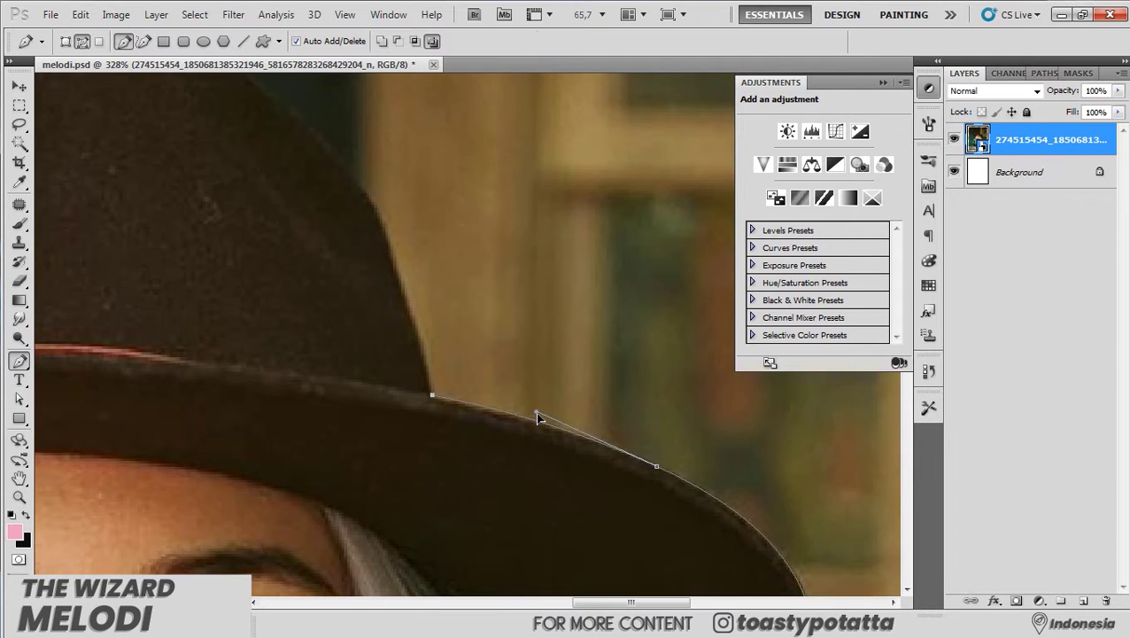
{"action": "scroll", "coordinate": [537, 418], "scroll_direction": "up", "scroll_amount": 5}
{"action": "scroll", "coordinate": [592, 433], "scroll_direction": "left", "scroll_amount": 3}
{"action": "scroll", "coordinate": [593, 433], "scroll_direction": "up", "scroll_amount": 3}
{"action": "scroll", "coordinate": [532, 354], "scroll_direction": "down", "scroll_amount": 1}
{"action": "left_click_drag", "start_coordinate": [532, 339], "coordinate": [505, 347]}
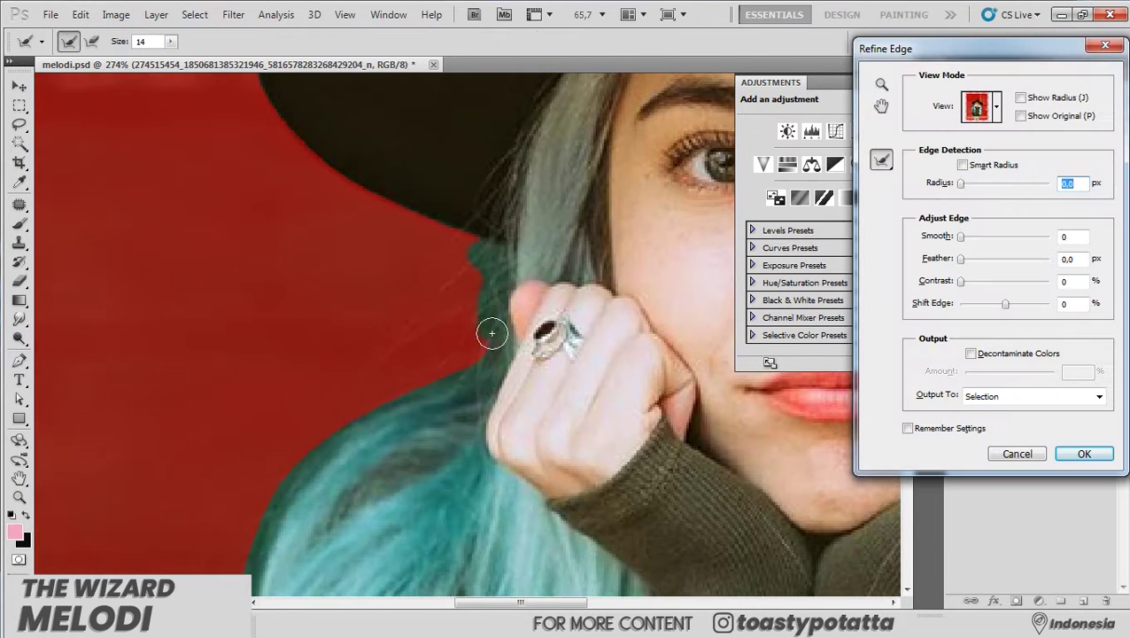
In Refine Edge, move around the hair and enlarge the edge-refining brush.
{"action": "scroll", "coordinate": [443, 310], "scroll_direction": "down", "scroll_amount": 3}
{"action": "scroll", "coordinate": [442, 310], "scroll_direction": "left", "scroll_amount": 2}
{"action": "scroll", "coordinate": [327, 321], "scroll_direction": "down", "scroll_amount": 3}
{"action": "scroll", "coordinate": [391, 378], "scroll_direction": "down", "scroll_amount": 3}
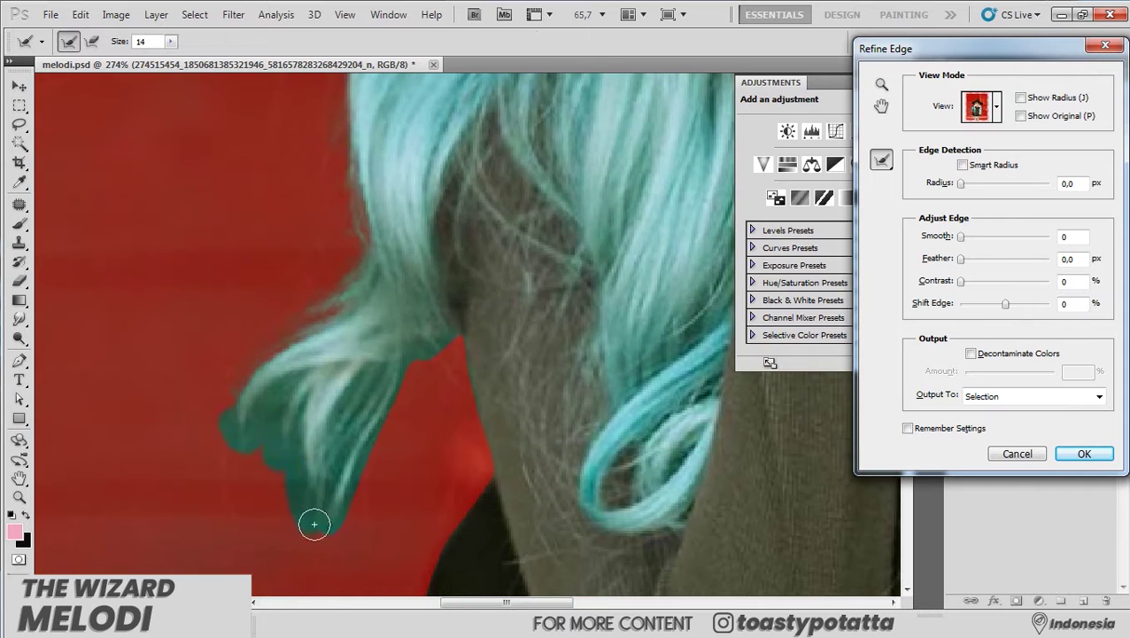
{"action": "scroll", "coordinate": [310, 521], "scroll_direction": "left", "scroll_amount": 3}
{"action": "scroll", "coordinate": [491, 353], "scroll_direction": "down", "scroll_amount": 5}
{"action": "scroll", "coordinate": [490, 400], "scroll_direction": "up", "scroll_amount": 1}
{"action": "scroll", "coordinate": [491, 401], "scroll_direction": "up", "scroll_amount": 2}
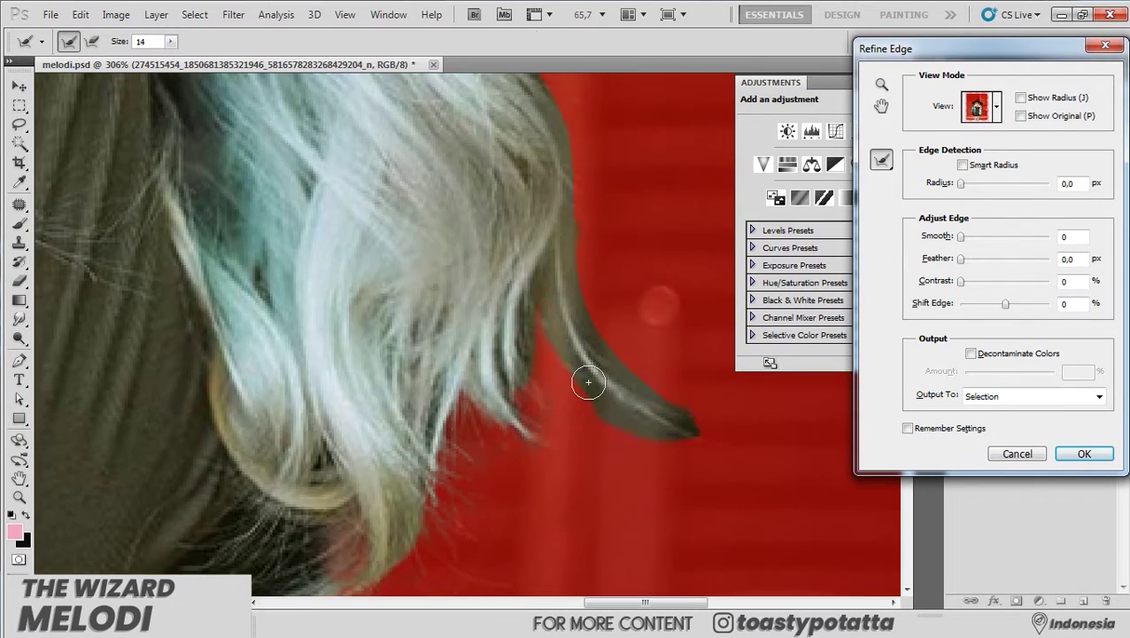
{"action": "scroll", "coordinate": [588, 378], "scroll_direction": "up", "scroll_amount": 2}
{"action": "scroll", "coordinate": [607, 418], "scroll_direction": "up", "scroll_amount": 2}
{"action": "scroll", "coordinate": [533, 373], "scroll_direction": "up", "scroll_amount": 3}
{"action": "key", "text": "]"}
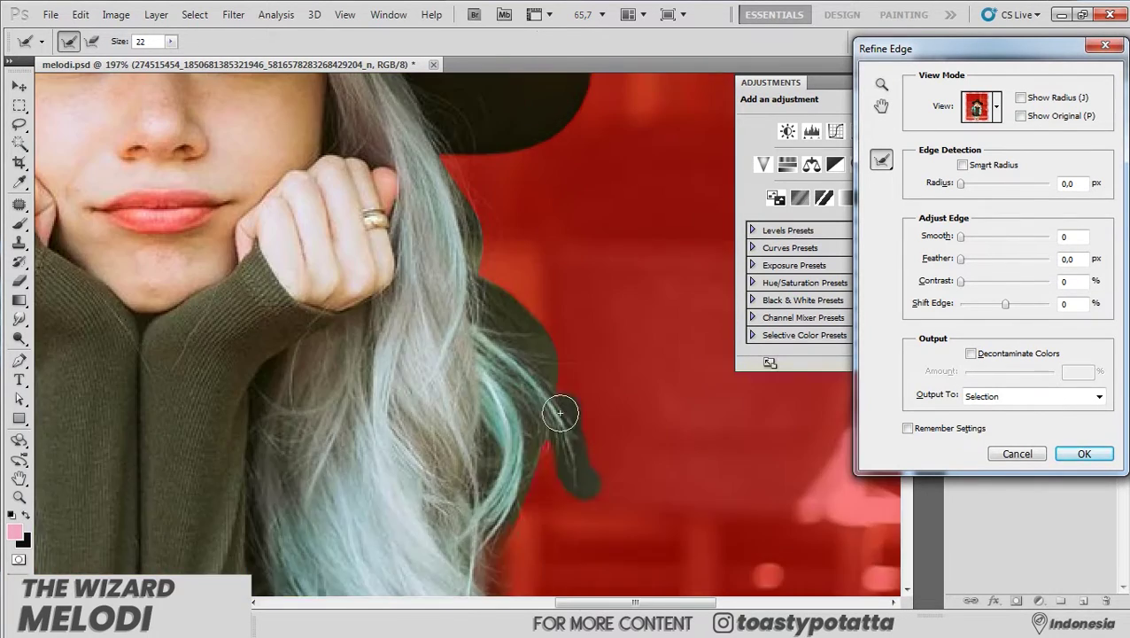
Apply the refined cut-out and commit the placed broom image.
{"action": "key", "text": "ctrl+0"}
{"action": "key", "text": "v"}
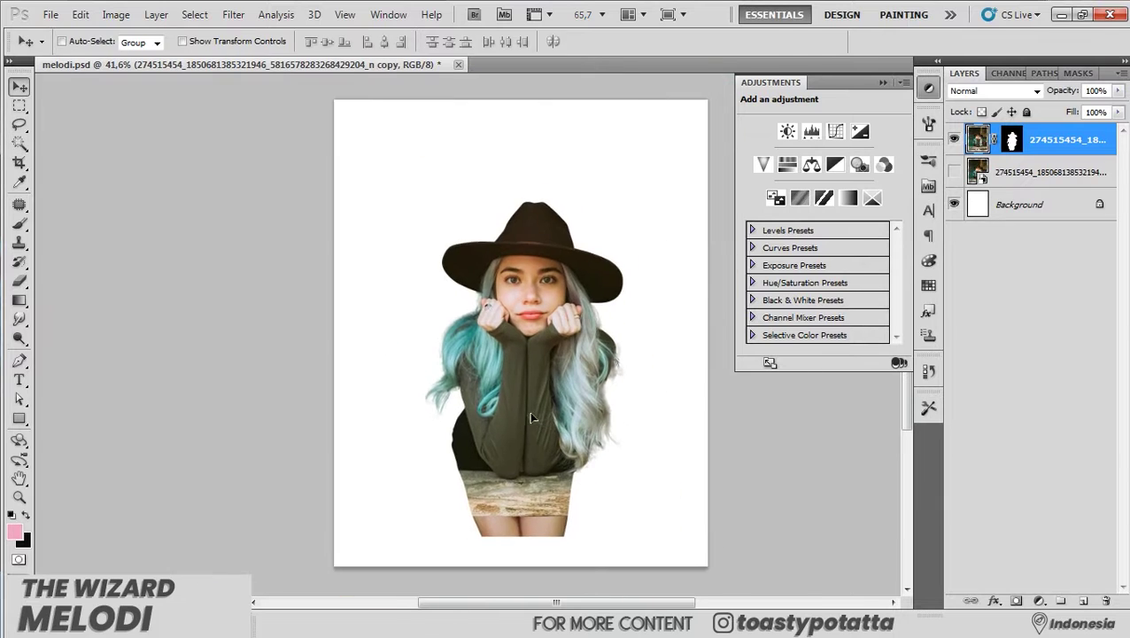
{"action": "key", "text": "ctrl+t"}
{"action": "key", "text": "Return"}
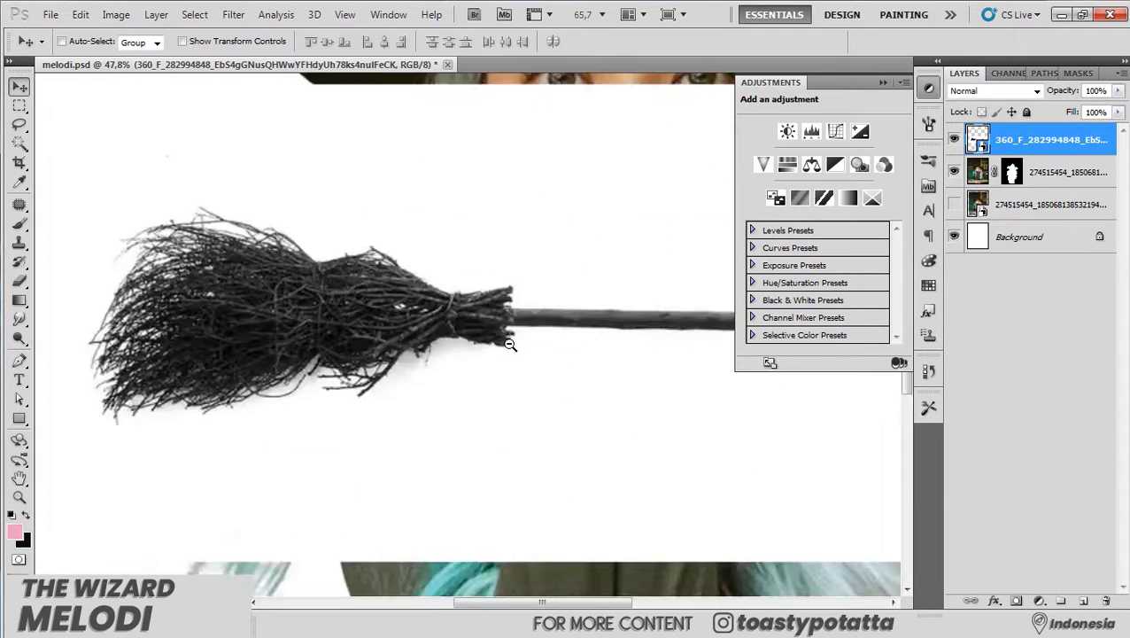
Flip the broom and enlarge it horizontally across the canvas.
{"action": "key", "text": "ctrl+t"}
{"action": "left_click_drag", "start_coordinate": [327, 431], "coordinate": [594, 468]}
{"action": "scroll", "coordinate": [593, 468], "scroll_direction": "down", "scroll_amount": 2}
{"action": "key", "text": "Return"}
{"action": "scroll", "coordinate": [574, 418], "scroll_direction": "up", "scroll_amount": 3}
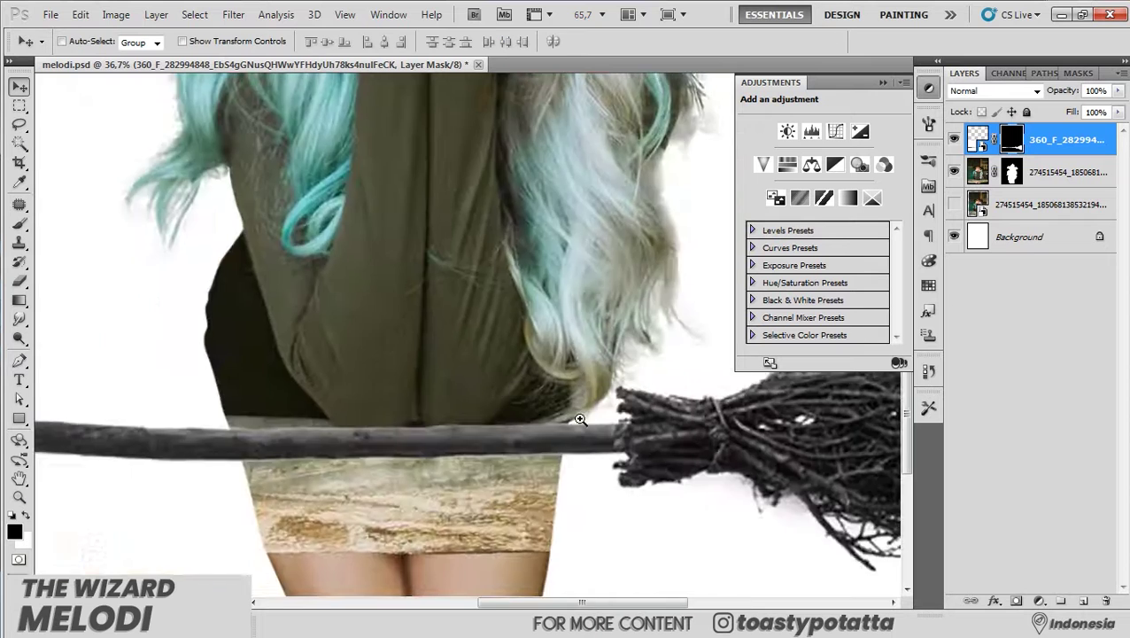
{"action": "scroll", "coordinate": [496, 425], "scroll_direction": "up", "scroll_amount": 2}
Paint the broom's mask to hide it where her arms overlap.
{"action": "key", "text": "b"}
{"action": "scroll", "coordinate": [566, 416], "scroll_direction": "up", "scroll_amount": 1}
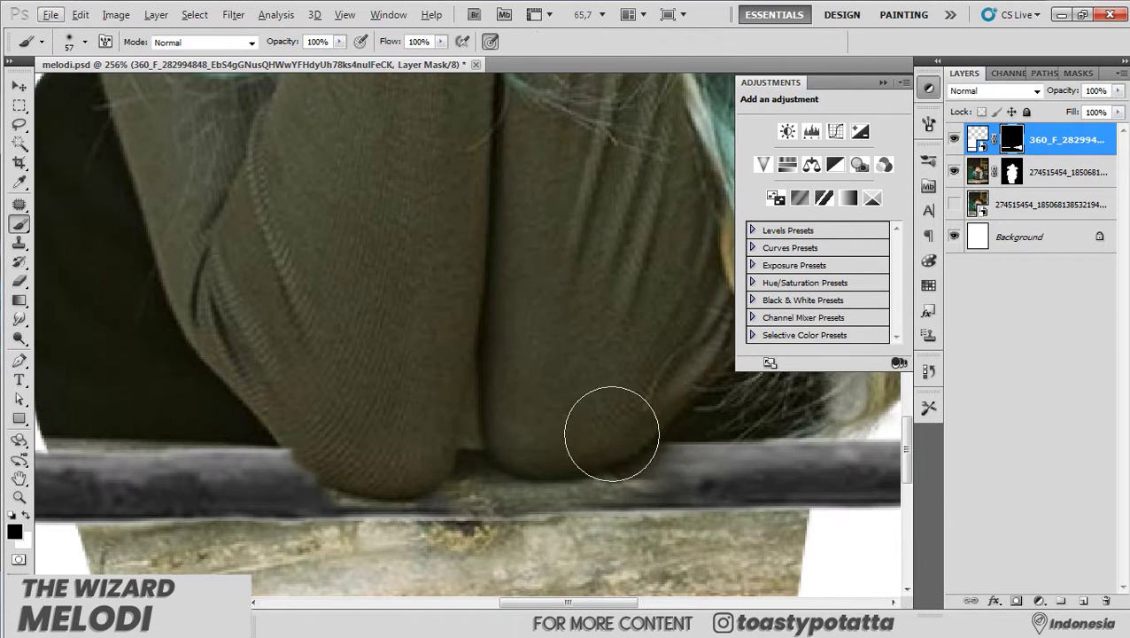
{"action": "left_click", "coordinate": [1012, 139], "text": "shift"}
{"action": "scroll", "coordinate": [672, 464], "scroll_direction": "up", "scroll_amount": 1}
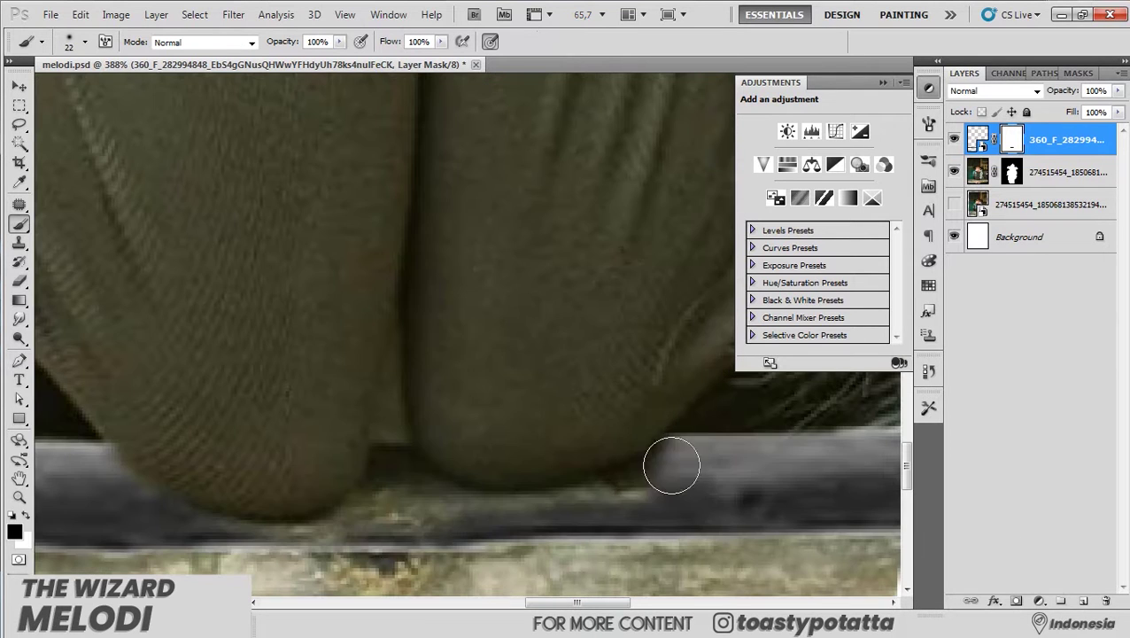
{"action": "scroll", "coordinate": [378, 450], "scroll_direction": "left", "scroll_amount": 3}
{"action": "scroll", "coordinate": [382, 479], "scroll_direction": "down", "scroll_amount": 1}
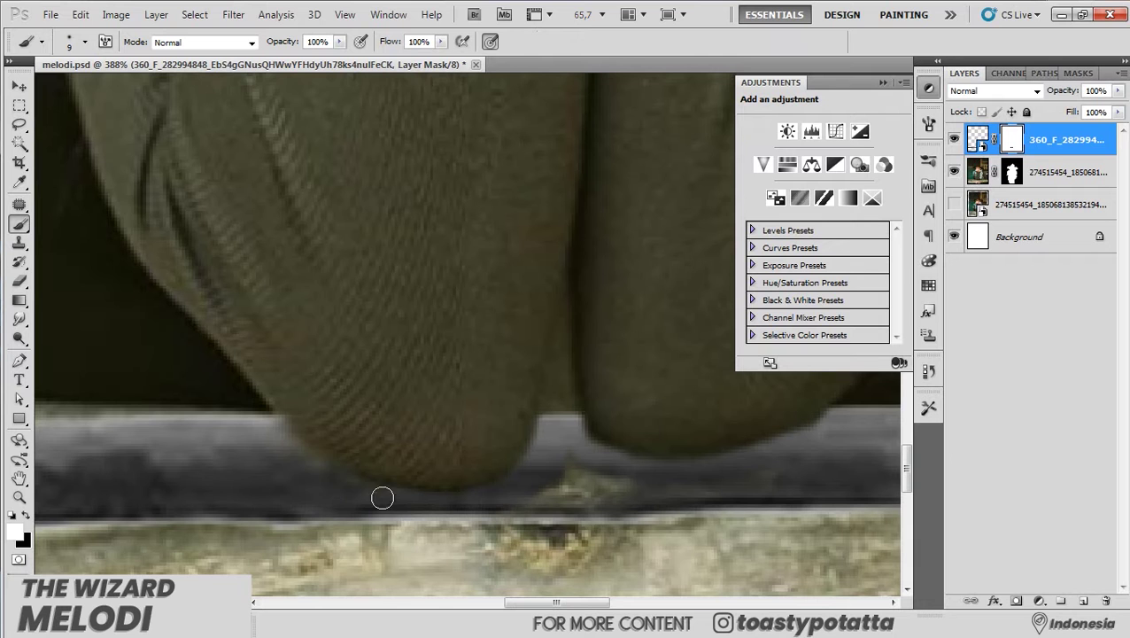
{"action": "scroll", "coordinate": [560, 470], "scroll_direction": "down", "scroll_amount": 5}
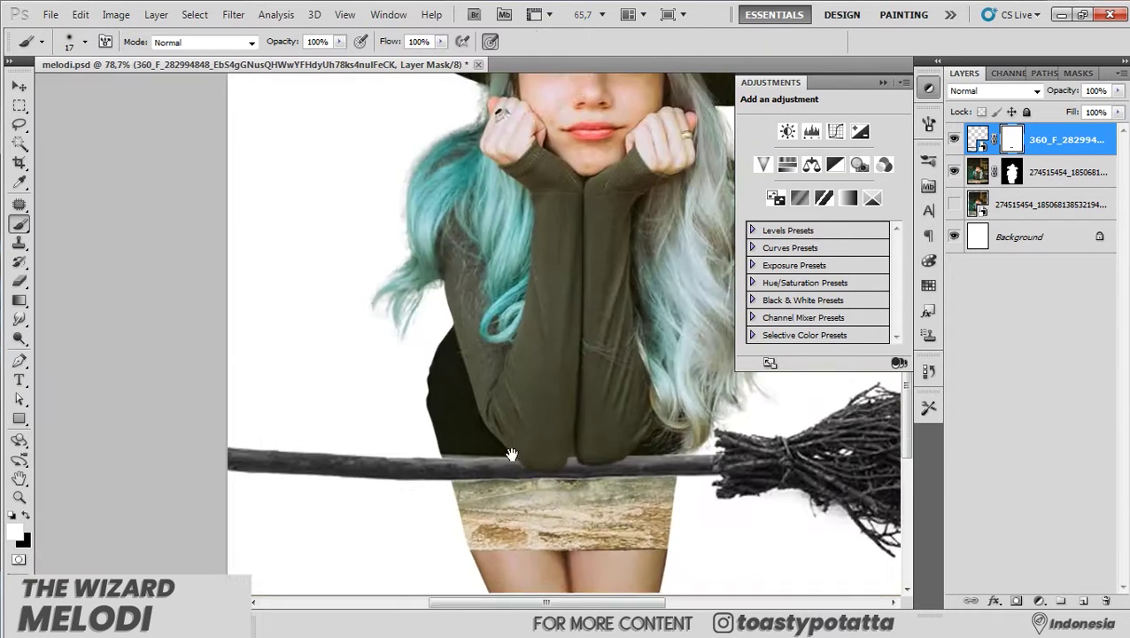
{"action": "scroll", "coordinate": [560, 471], "scroll_direction": "down", "scroll_amount": 2}
Trace the skirt outline with the Pen and turn it into a selection.
{"action": "key", "text": "v"}
{"action": "scroll", "coordinate": [547, 258], "scroll_direction": "up", "scroll_amount": 2}
{"action": "key", "text": "p"}
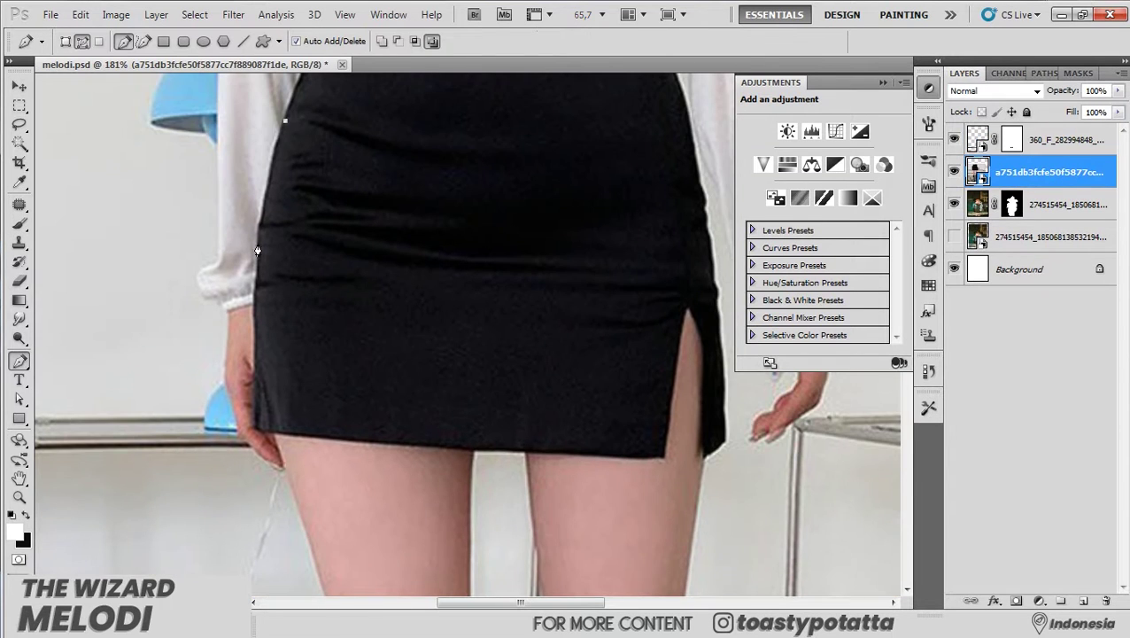
{"action": "scroll", "coordinate": [258, 226], "scroll_direction": "down", "scroll_amount": 1}
{"action": "scroll", "coordinate": [259, 227], "scroll_direction": "down", "scroll_amount": 2}
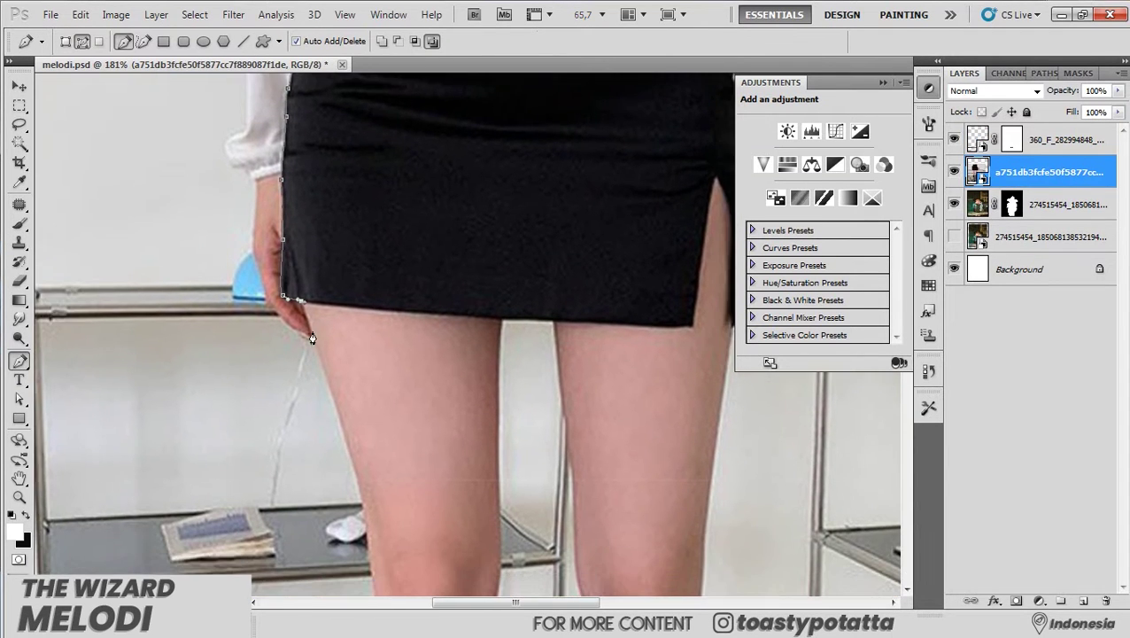
{"action": "scroll", "coordinate": [634, 452], "scroll_direction": "up", "scroll_amount": 5}
{"action": "left_click", "coordinate": [634, 451]}
{"action": "left_click", "coordinate": [429, 348]}
{"action": "left_click", "coordinate": [255, 408]}
{"action": "key", "text": "ctrl+Return"}
Distort the skirt's bottom corners inward with Free Transform.
{"action": "scroll", "coordinate": [530, 285], "scroll_direction": "down", "scroll_amount": 3}
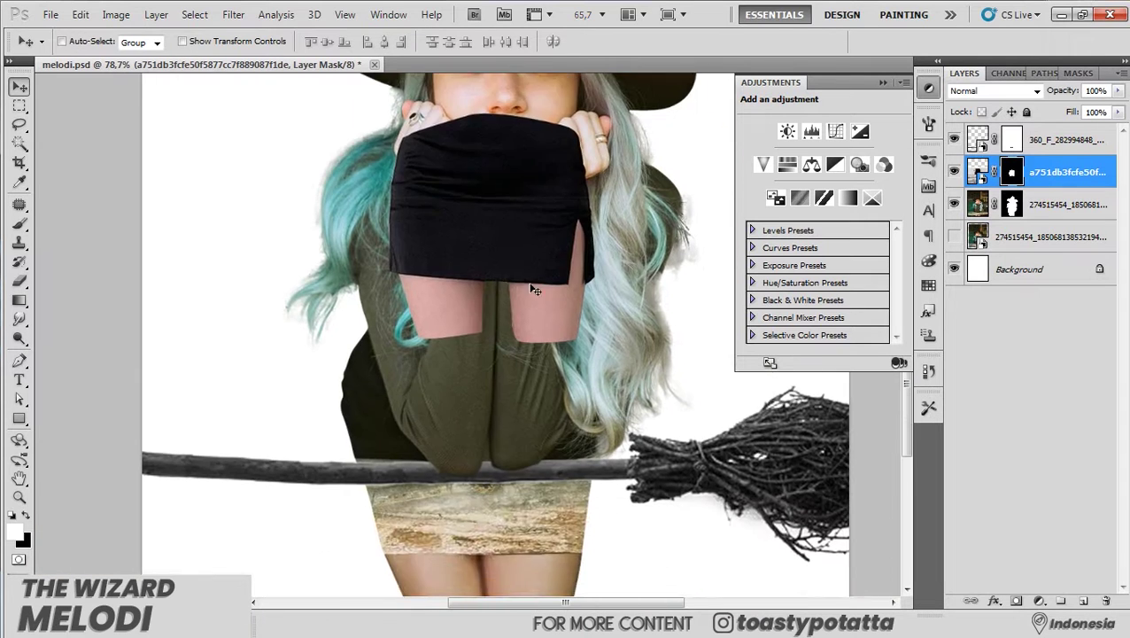
{"action": "key", "text": "ctrl+t"}
{"action": "key", "text": "Escape"}
{"action": "key", "text": "ctrl+t"}
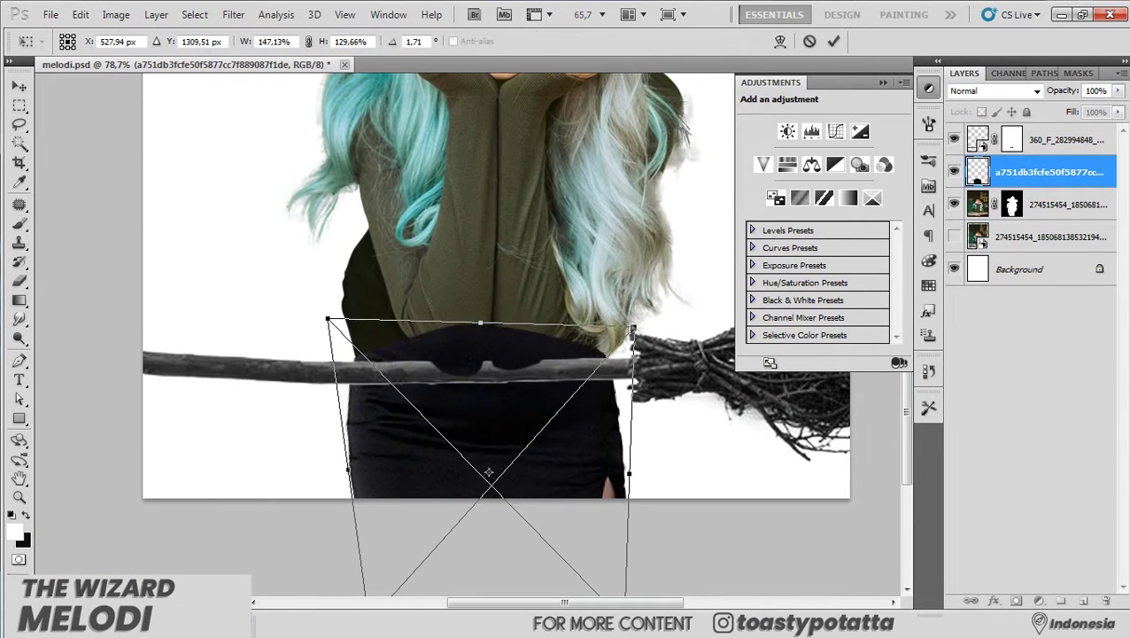
{"action": "left_click_drag", "start_coordinate": [603, 498], "coordinate": [571, 452]}
{"action": "left_click_drag", "start_coordinate": [355, 536], "coordinate": [399, 445]}
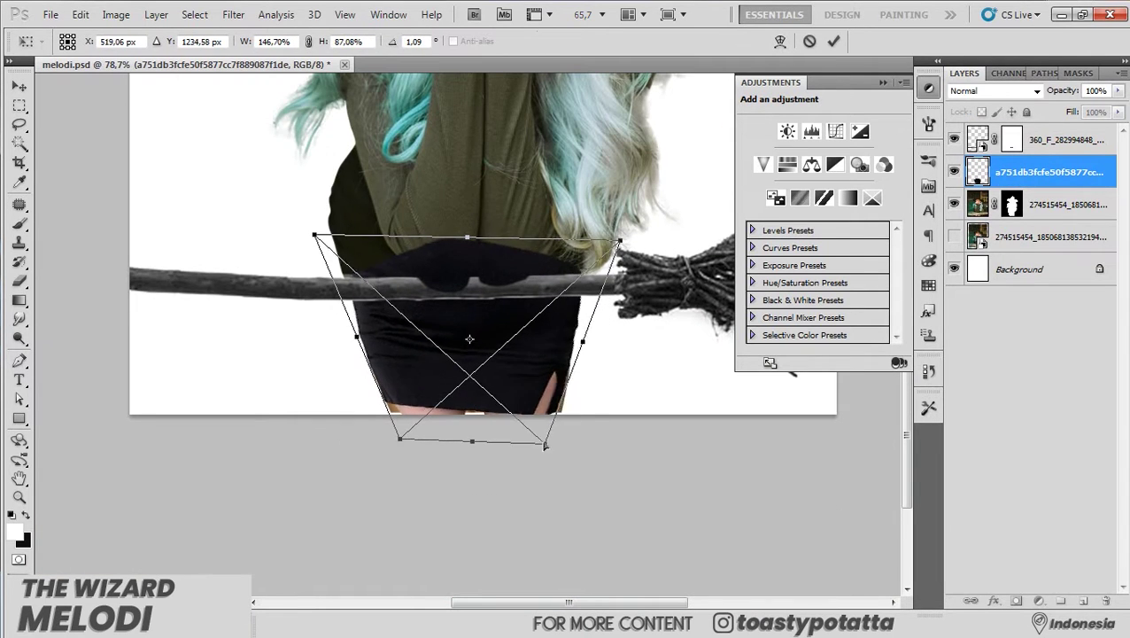
Warp the skirt's top edge to curve around the broom.
{"action": "right_click", "coordinate": [399, 280]}
{"action": "left_click", "coordinate": [414, 423]}
{"action": "left_click_drag", "start_coordinate": [312, 248], "coordinate": [311, 235]}
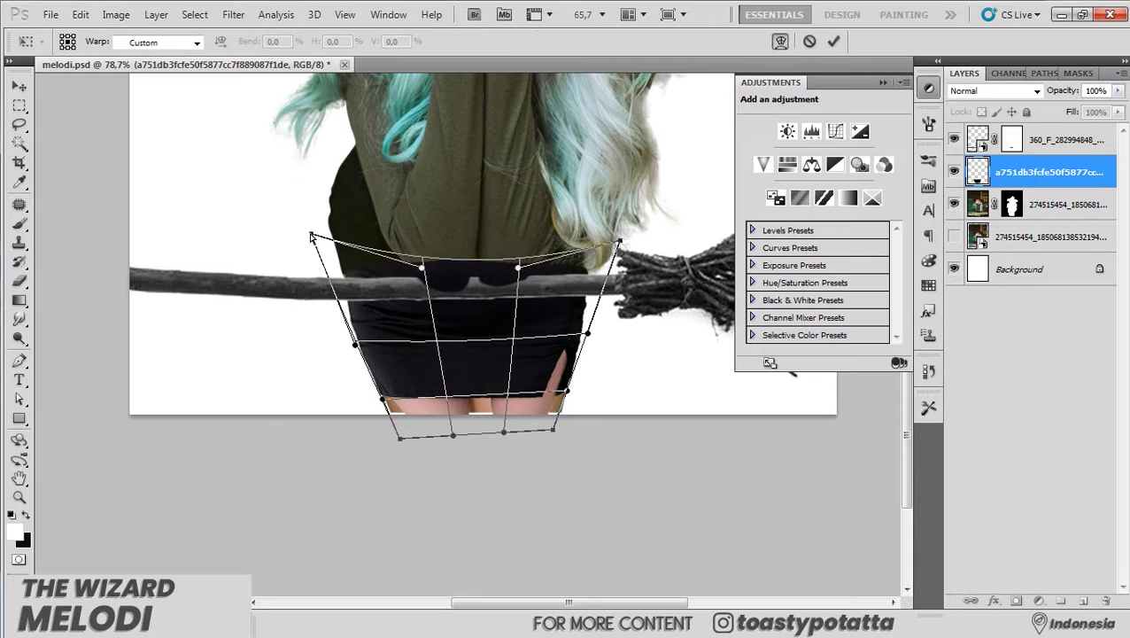
{"action": "key", "text": "Return"}
Add a layer mask to the skirt and paint its edges.
{"action": "left_click", "coordinate": [1015, 601]}
{"action": "key", "text": "b"}
{"action": "scroll", "coordinate": [487, 416], "scroll_direction": "up", "scroll_amount": 3}
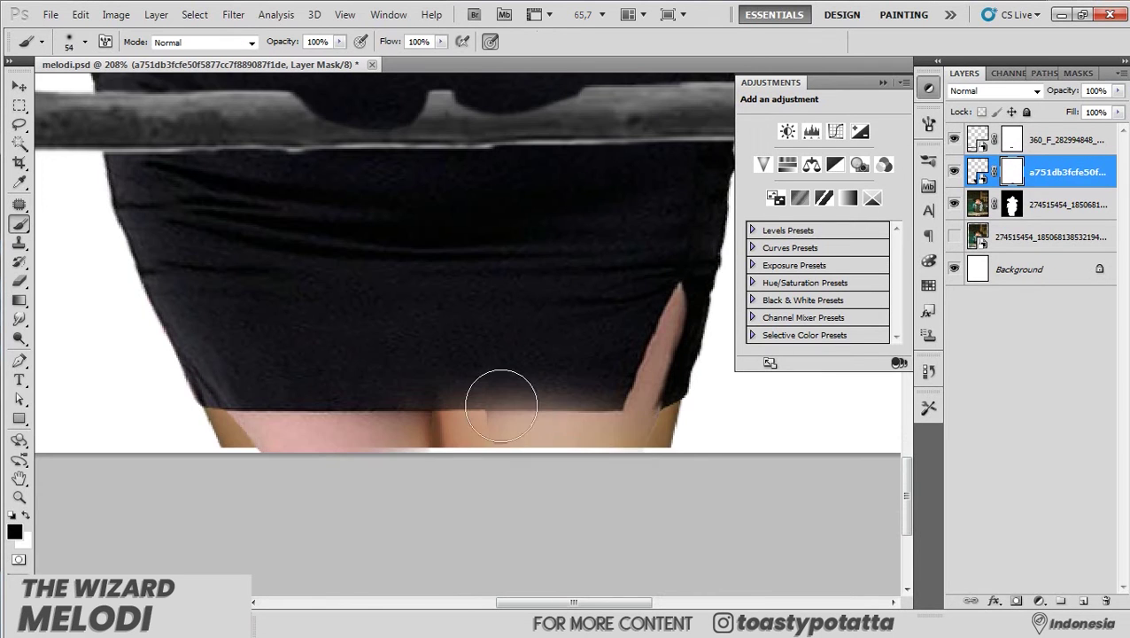
{"action": "scroll", "coordinate": [660, 374], "scroll_direction": "down", "scroll_amount": 2}
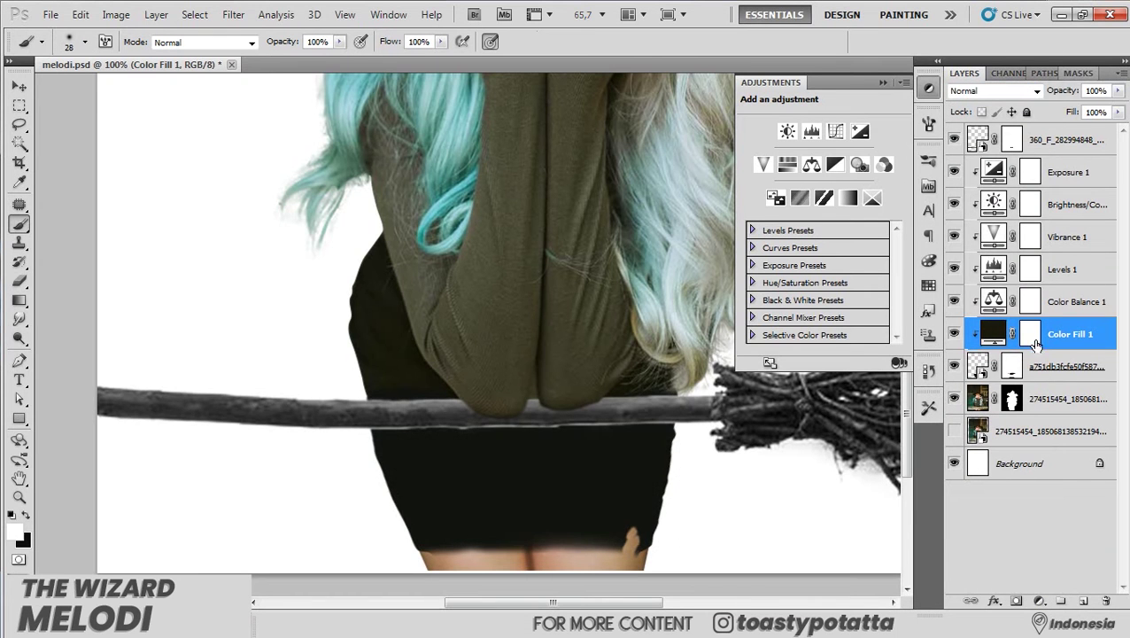
Invert the Color Fill 1 mask and review the Vibrance 1 and Color Balance 1 settings.
{"action": "left_click", "coordinate": [1033, 337]}
{"action": "key", "text": "ctrl+i"}
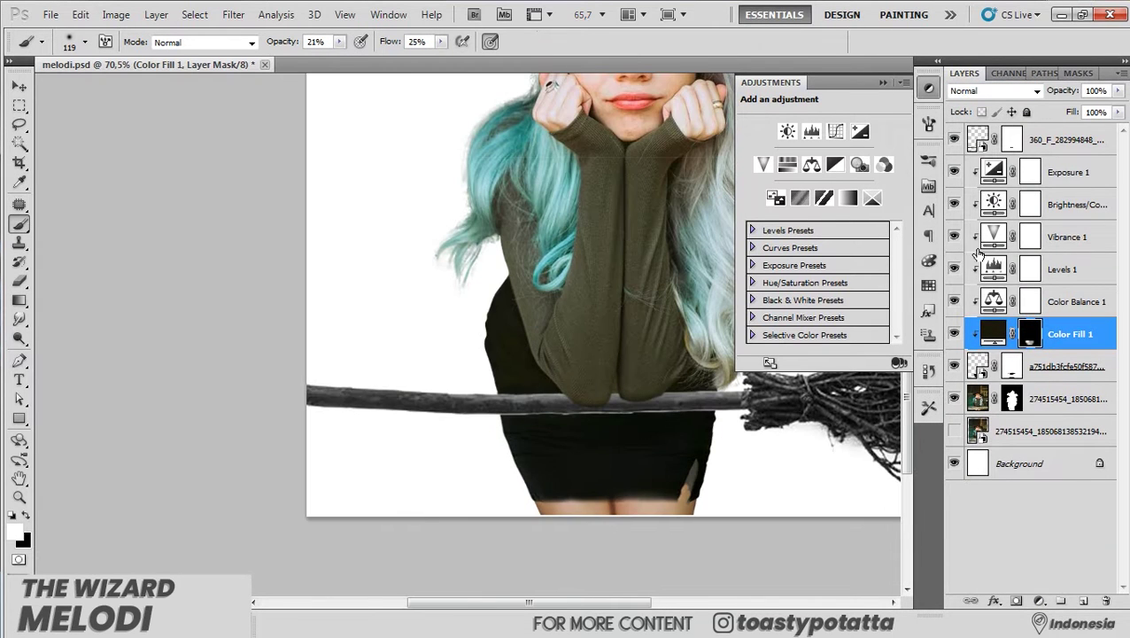
{"action": "left_click", "coordinate": [983, 240]}
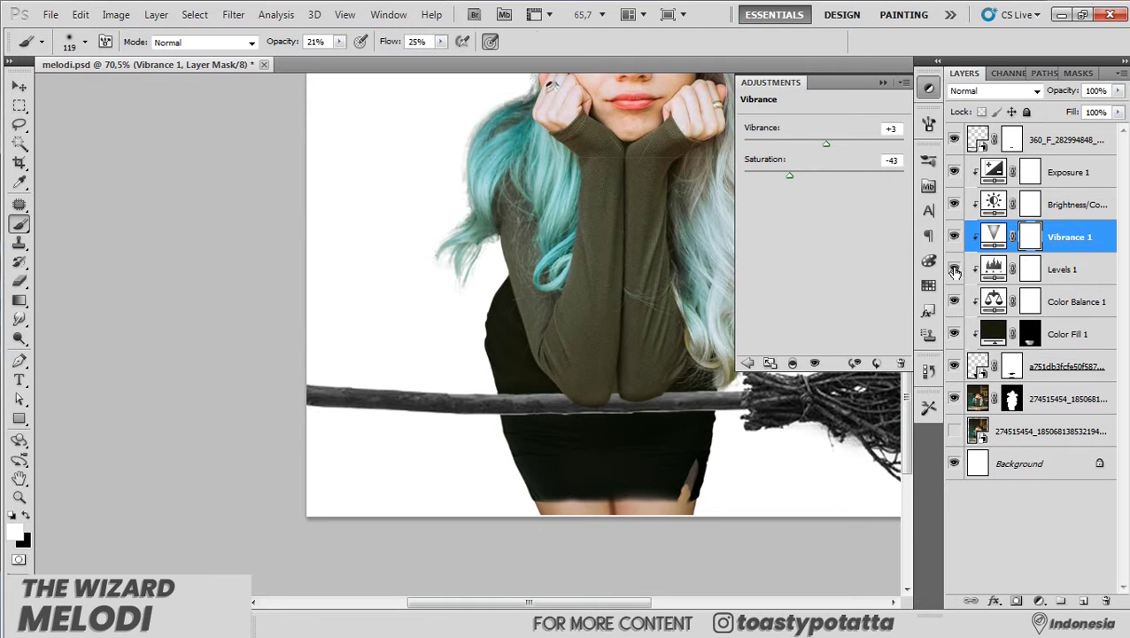
{"action": "left_click", "coordinate": [954, 301]}
{"action": "left_click", "coordinate": [1068, 333]}
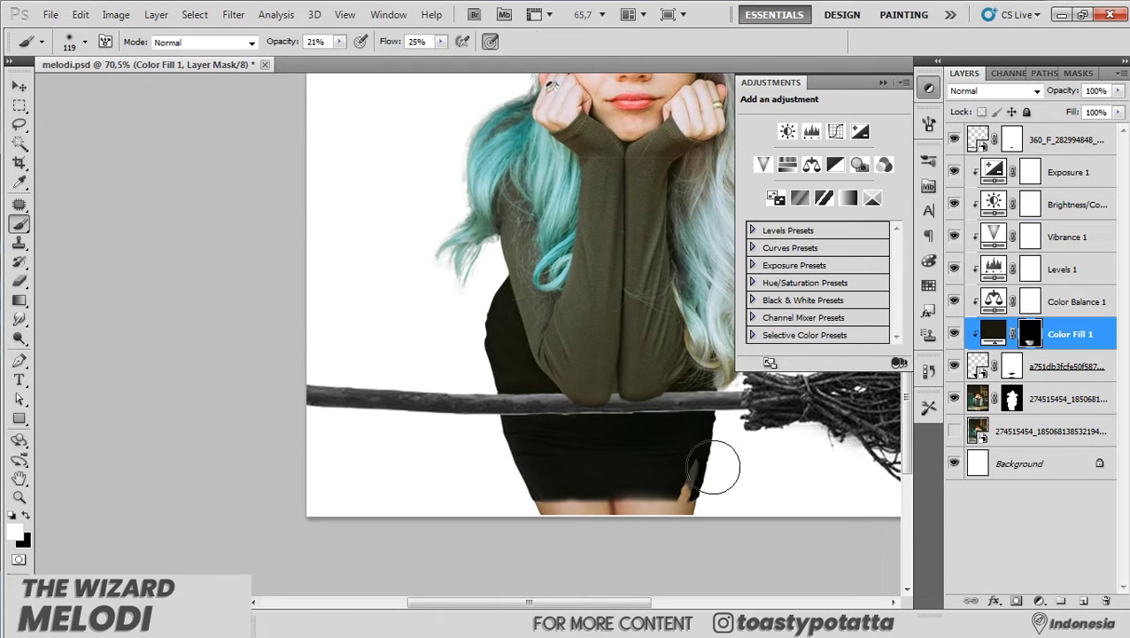
{"action": "left_click", "coordinate": [969, 301]}
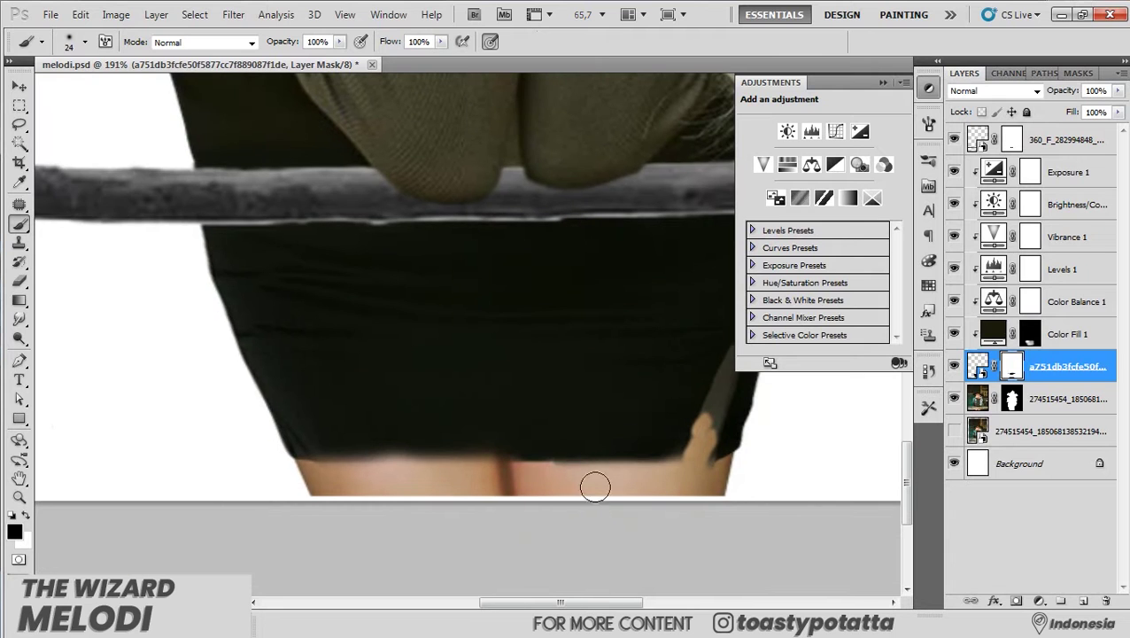
Confirm the dark fill colour, set Brightness/Contrast to 49/21, and select the body layer.
{"action": "left_click_drag", "start_coordinate": [396, 449], "coordinate": [412, 426]}
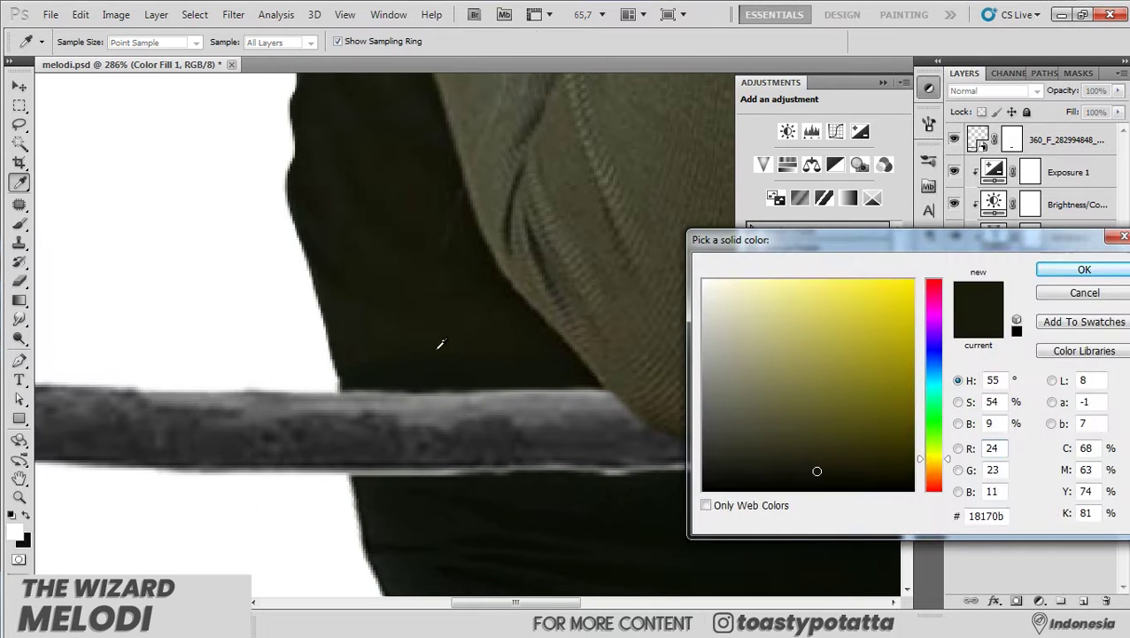
{"action": "left_click", "coordinate": [1063, 269]}
{"action": "left_click", "coordinate": [1043, 306]}
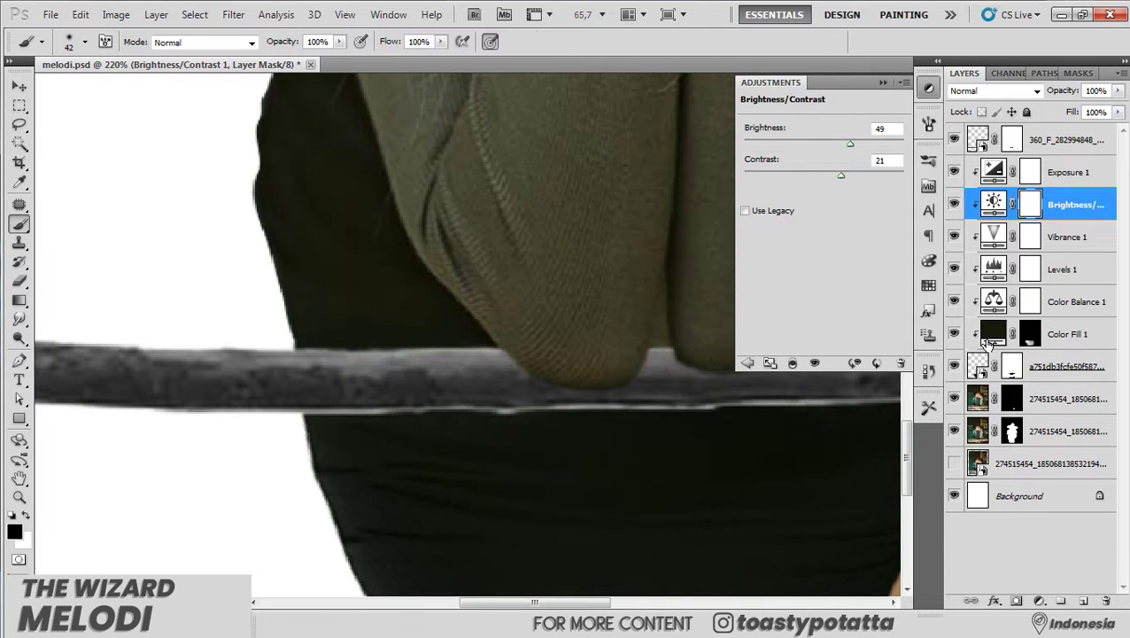
{"action": "left_click", "coordinate": [1054, 366]}
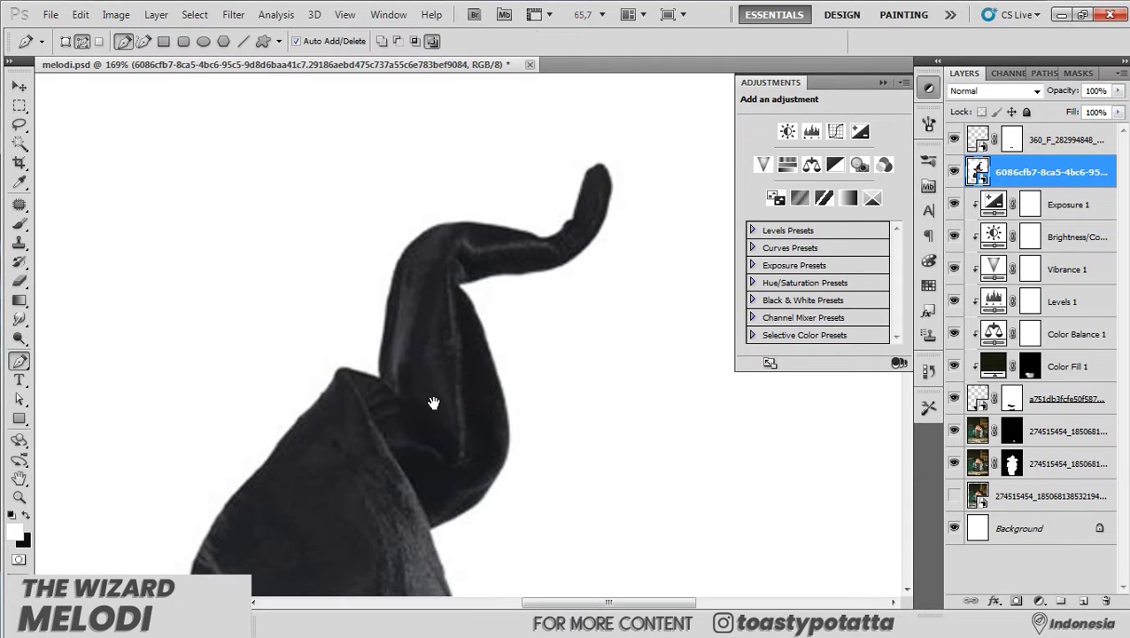
Trace a closed Pen outline around the witch hat.
{"action": "left_click", "coordinate": [590, 167]}
{"action": "left_click", "coordinate": [567, 209]}
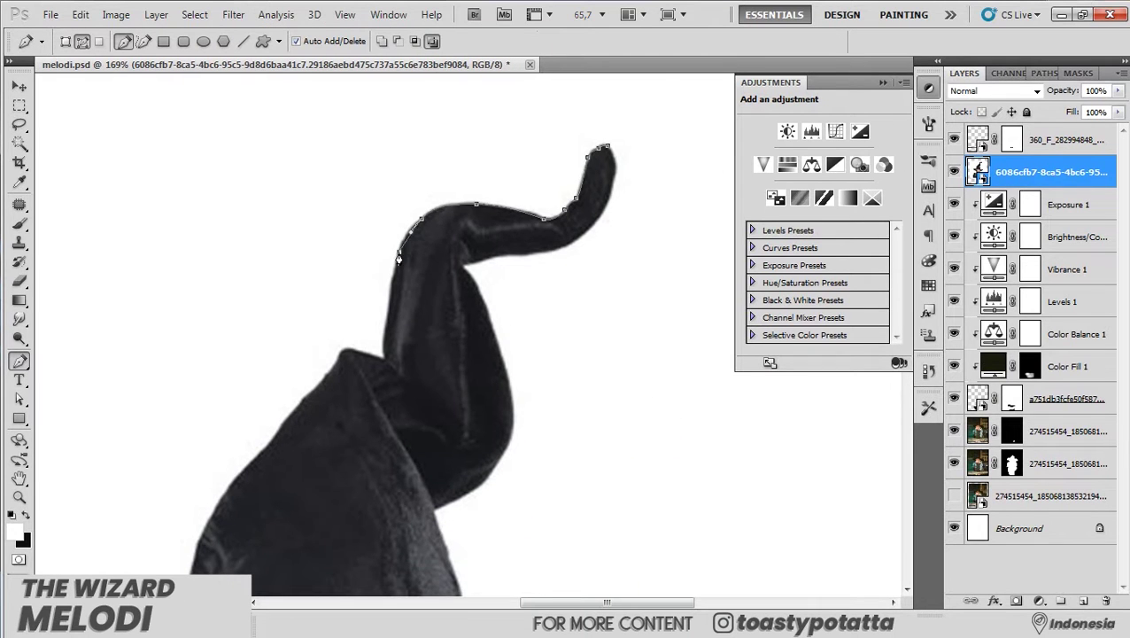
{"action": "left_click_drag", "start_coordinate": [398, 256], "coordinate": [447, 186]}
{"action": "scroll", "coordinate": [610, 359], "scroll_direction": "up", "scroll_amount": 2}
{"action": "scroll", "coordinate": [660, 378], "scroll_direction": "up", "scroll_amount": 1}
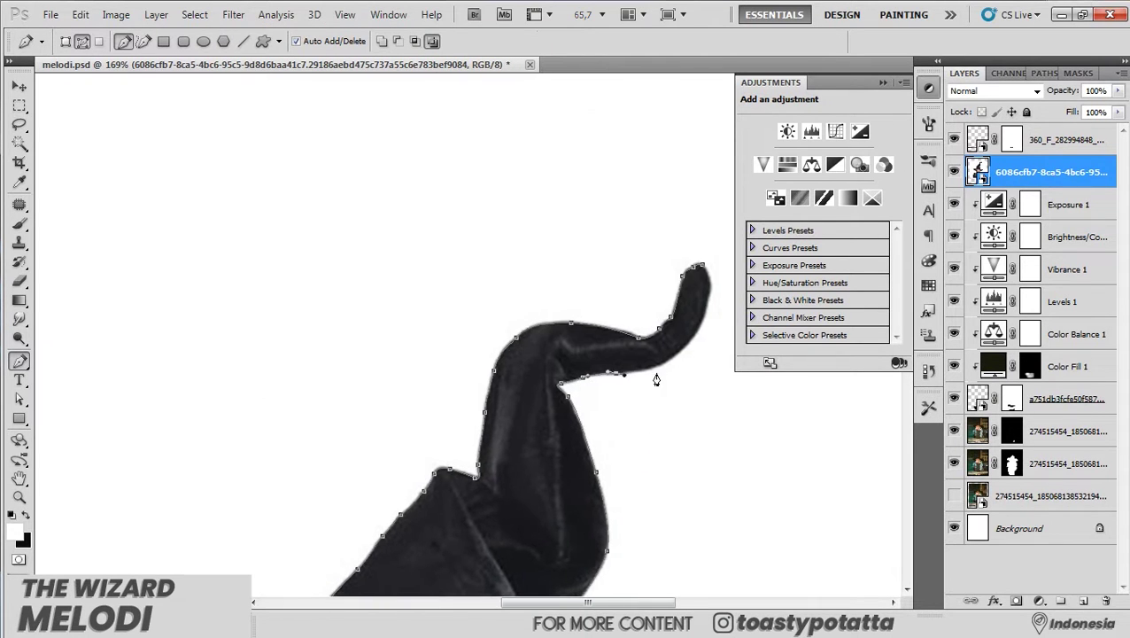
{"action": "scroll", "coordinate": [618, 315], "scroll_direction": "up", "scroll_amount": 2}
{"action": "scroll", "coordinate": [623, 345], "scroll_direction": "up", "scroll_amount": 2}
{"action": "left_click", "coordinate": [623, 346]}
Mask the hat to its outline, warp it onto the head, and blend its left edge.
{"action": "key", "text": "ctrl+minus"}
{"action": "key", "text": "ctrl+Return"}
{"action": "key", "text": "ctrl+minus"}
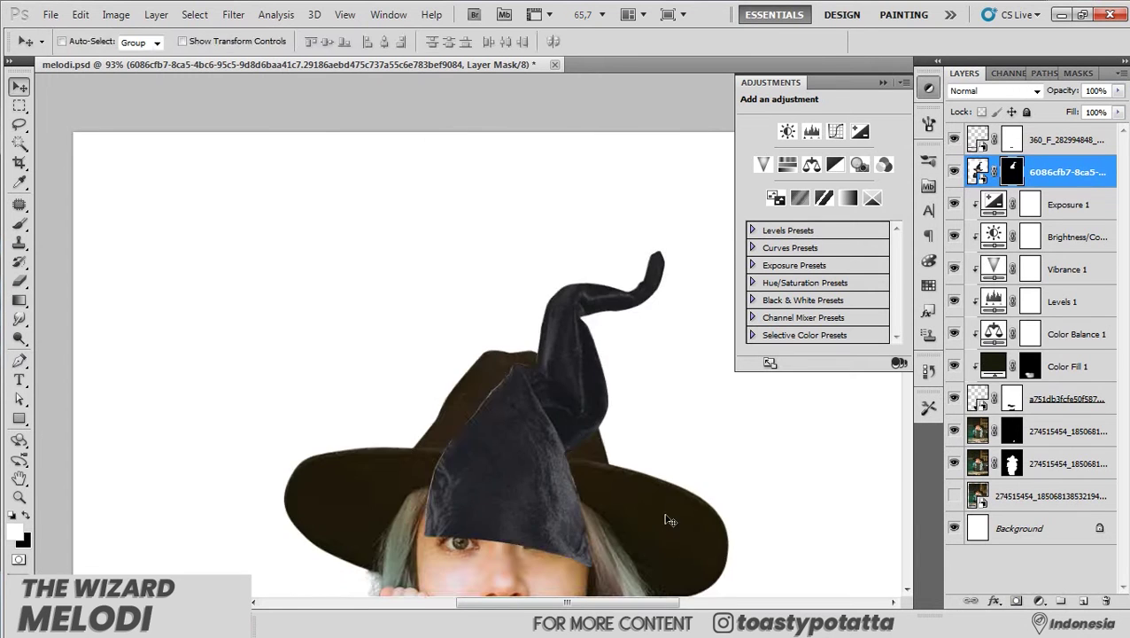
{"action": "key", "text": "ctrl+t"}
{"action": "left_click_drag", "start_coordinate": [613, 468], "coordinate": [496, 460]}
{"action": "key", "text": "Return"}
{"action": "left_click", "coordinate": [1017, 600]}
{"action": "key", "text": "b"}
{"action": "left_click_drag", "start_coordinate": [441, 514], "coordinate": [423, 420]}
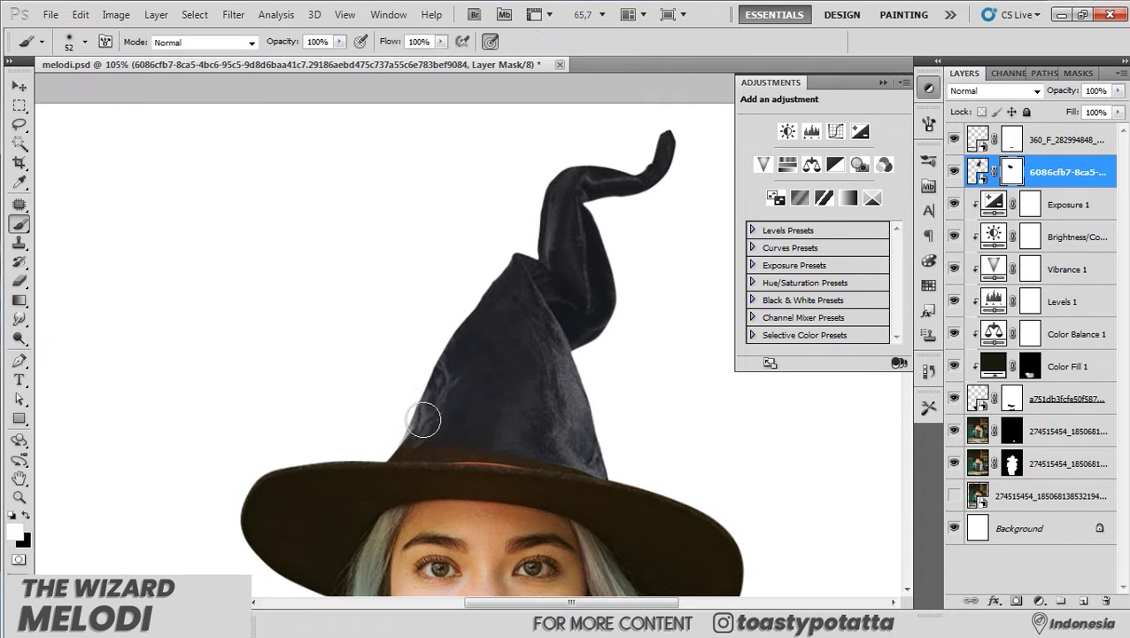
Add clipped Exposure, Color Balance, Brightness/Contrast and Vibrance (-33) adjustments to the hat.
{"action": "left_click", "coordinate": [860, 131]}
{"action": "left_click_drag", "start_coordinate": [804, 215], "coordinate": [831, 206]}
{"action": "left_click", "coordinate": [747, 363]}
{"action": "left_click", "coordinate": [811, 165]}
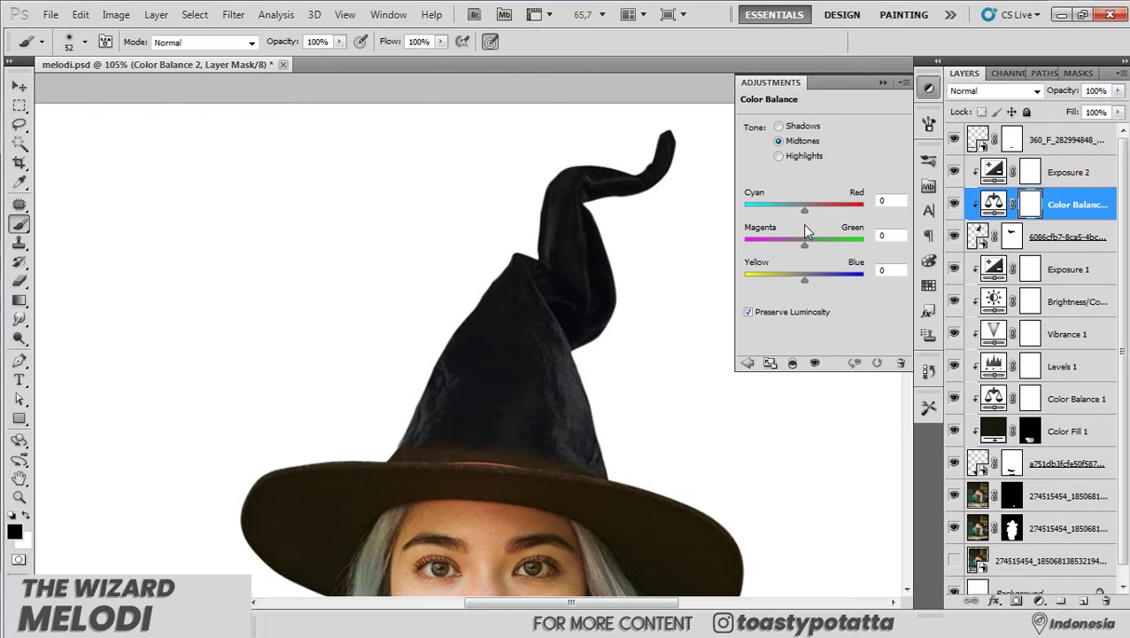
{"action": "left_click", "coordinate": [747, 363]}
{"action": "left_click", "coordinate": [758, 131]}
{"action": "mouse_move", "coordinate": [825, 143]}
{"action": "left_mouse_down"}
{"action": "mouse_move", "coordinate": [870, 144]}
{"action": "mouse_move", "coordinate": [797, 143]}
{"action": "left_mouse_up"}
{"action": "left_click", "coordinate": [747, 363]}
{"action": "left_click", "coordinate": [758, 165]}
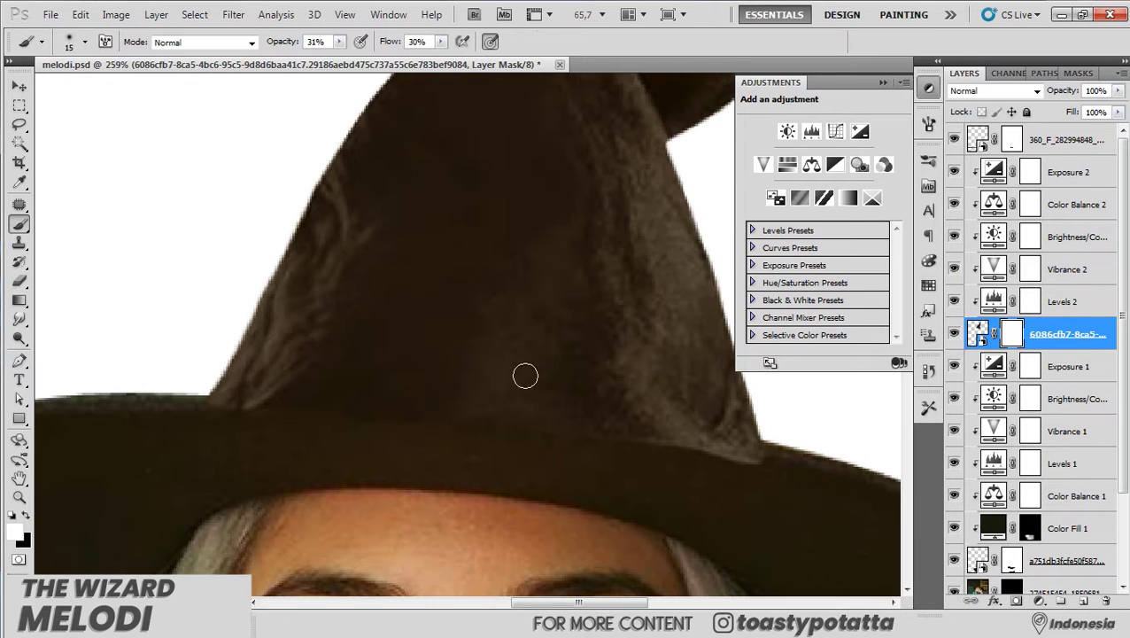
{"action": "key", "text": "x"}
{"action": "scroll", "coordinate": [743, 483], "scroll_direction": "down", "scroll_amount": 3}
{"action": "scroll", "coordinate": [596, 412], "scroll_direction": "down", "scroll_amount": 3}
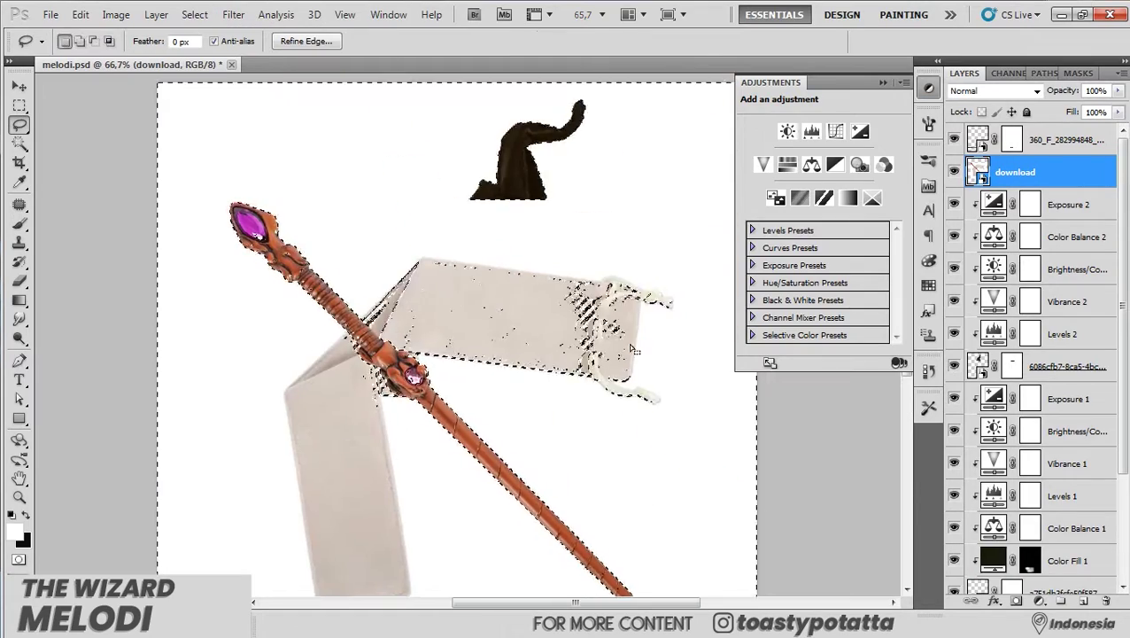
Rotate the wand to a steeper angle and shrink it into the witch's hand.
{"action": "scroll", "coordinate": [469, 418], "scroll_direction": "up", "scroll_amount": 1}
{"action": "scroll", "coordinate": [469, 418], "scroll_direction": "up", "scroll_amount": 1}
{"action": "scroll", "coordinate": [469, 418], "scroll_direction": "up", "scroll_amount": 2}
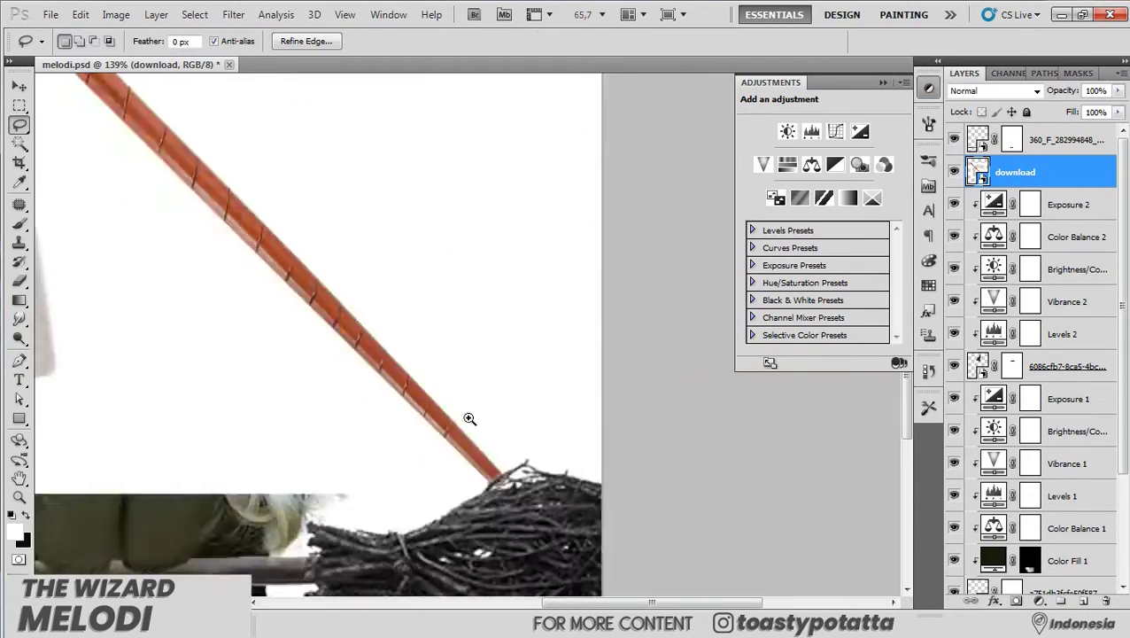
{"action": "scroll", "coordinate": [470, 418], "scroll_direction": "down", "scroll_amount": 5}
{"action": "key", "text": "ctrl+t"}
{"action": "scroll", "coordinate": [405, 343], "scroll_direction": "up", "scroll_amount": 4}
{"action": "mouse_move", "coordinate": [447, 381]}
{"action": "left_mouse_down"}
{"action": "mouse_move", "coordinate": [404, 343]}
{"action": "mouse_move", "coordinate": [507, 425]}
{"action": "mouse_move", "coordinate": [517, 461]}
{"action": "mouse_move", "coordinate": [541, 460]}
{"action": "left_mouse_up"}
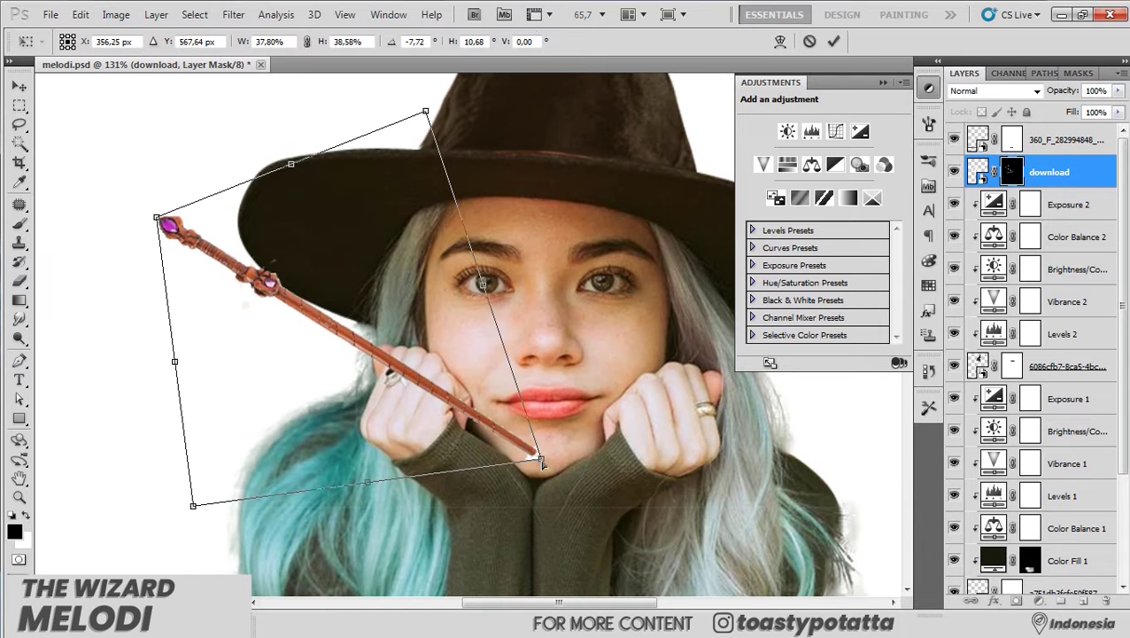
{"action": "scroll", "coordinate": [542, 461], "scroll_direction": "down", "scroll_amount": 2}
{"action": "left_click_drag", "start_coordinate": [637, 443], "coordinate": [617, 420]}
{"action": "key", "text": "Return"}
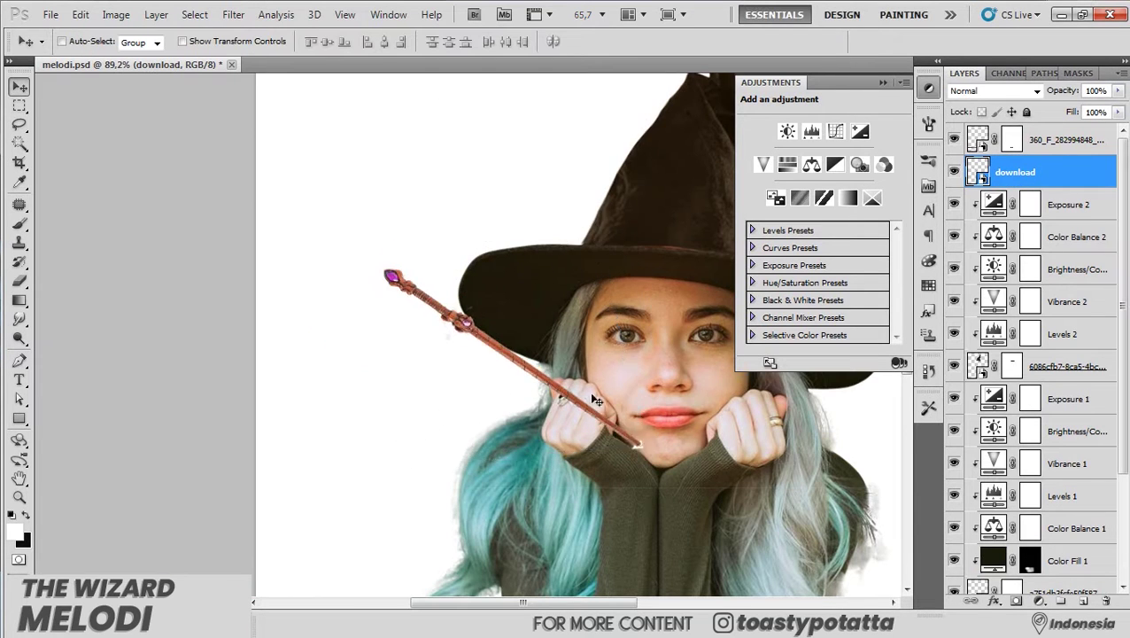
Add a layer mask to the wand and set a small brush for masking her fingers.
{"action": "scroll", "coordinate": [595, 401], "scroll_direction": "up", "scroll_amount": 3}
{"action": "left_click", "coordinate": [1015, 600]}
{"action": "key", "text": "ctrl+minus"}
{"action": "key", "text": "ctrl+minus"}
{"action": "key", "text": "b"}
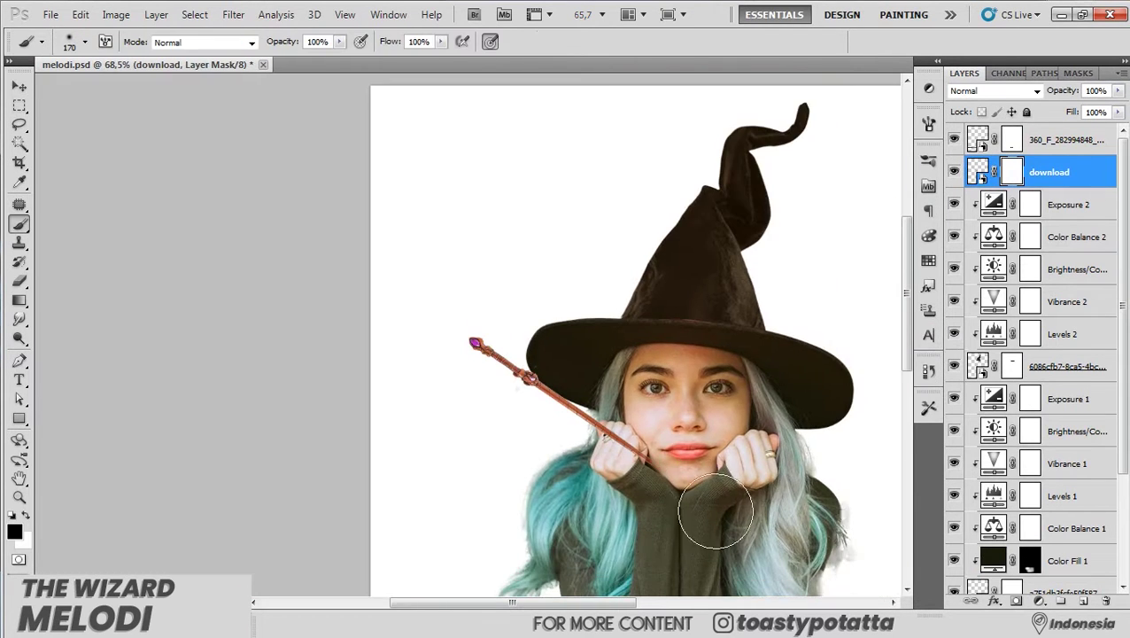
{"action": "scroll", "coordinate": [618, 423], "scroll_direction": "up", "scroll_amount": 2}
{"action": "scroll", "coordinate": [575, 383], "scroll_direction": "up", "scroll_amount": 1}
{"action": "scroll", "coordinate": [699, 512], "scroll_direction": "up", "scroll_amount": 2}
{"action": "scroll", "coordinate": [686, 512], "scroll_direction": "up", "scroll_amount": 1}
{"action": "key", "text": "x"}
{"action": "key", "text": "bracketleft"}
{"action": "key", "text": "bracketleft"}
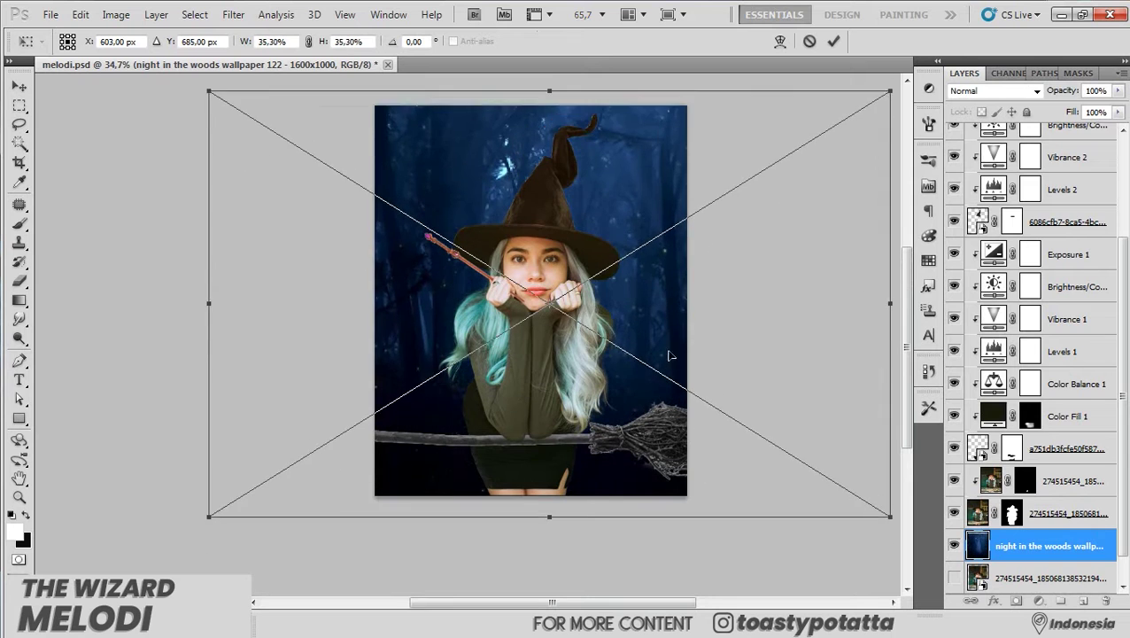
Scale the night forest to fill the page, with contrast -15 and Levels output 19–233.
{"action": "left_click_drag", "start_coordinate": [273, 157], "coordinate": [227, 94]}
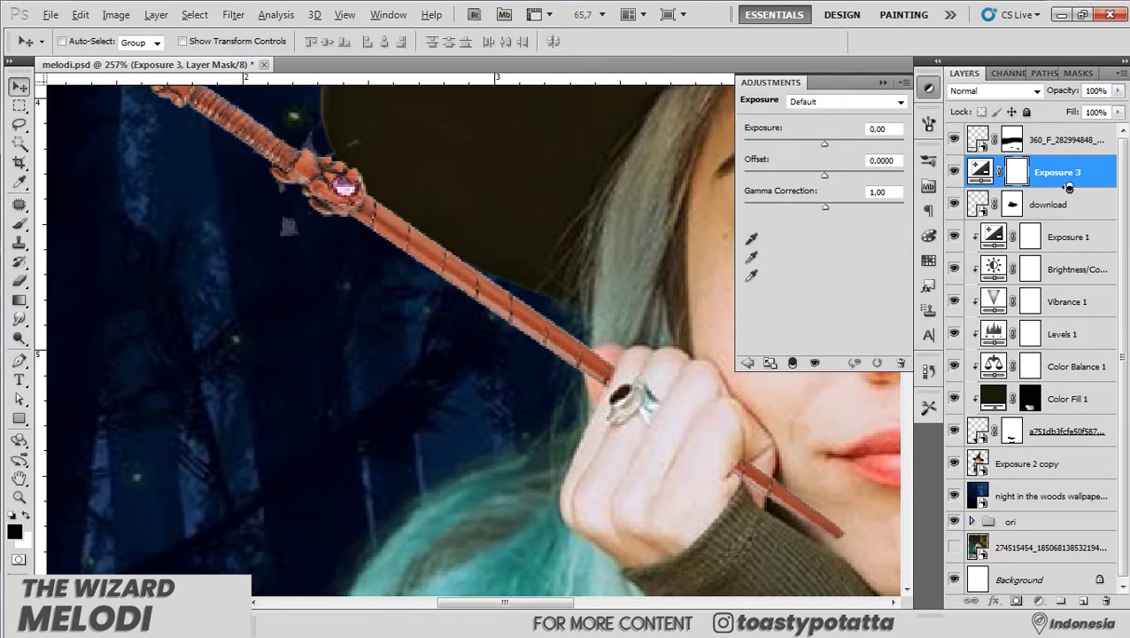
{"action": "left_click_drag", "start_coordinate": [825, 144], "coordinate": [861, 165]}
{"action": "left_click_drag", "start_coordinate": [766, 266], "coordinate": [776, 268]}
{"action": "left_click_drag", "start_coordinate": [901, 266], "coordinate": [891, 266]}
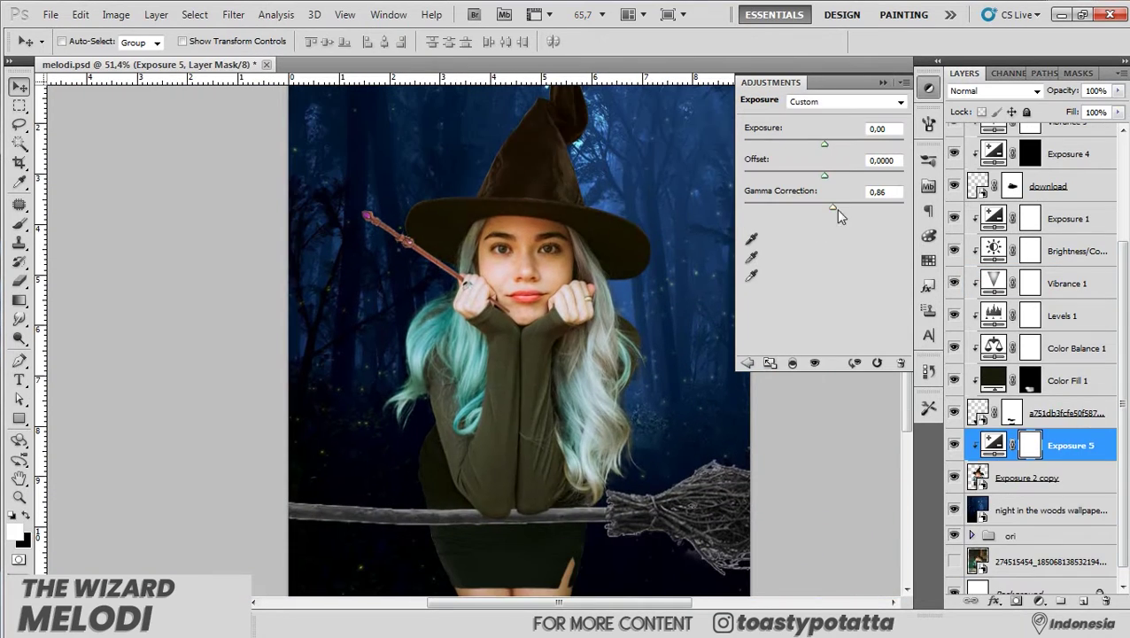
Move the adjustment layers out of the ori group and add a Levels layer above Color Fill 1.
{"action": "left_click", "coordinate": [1067, 234]}
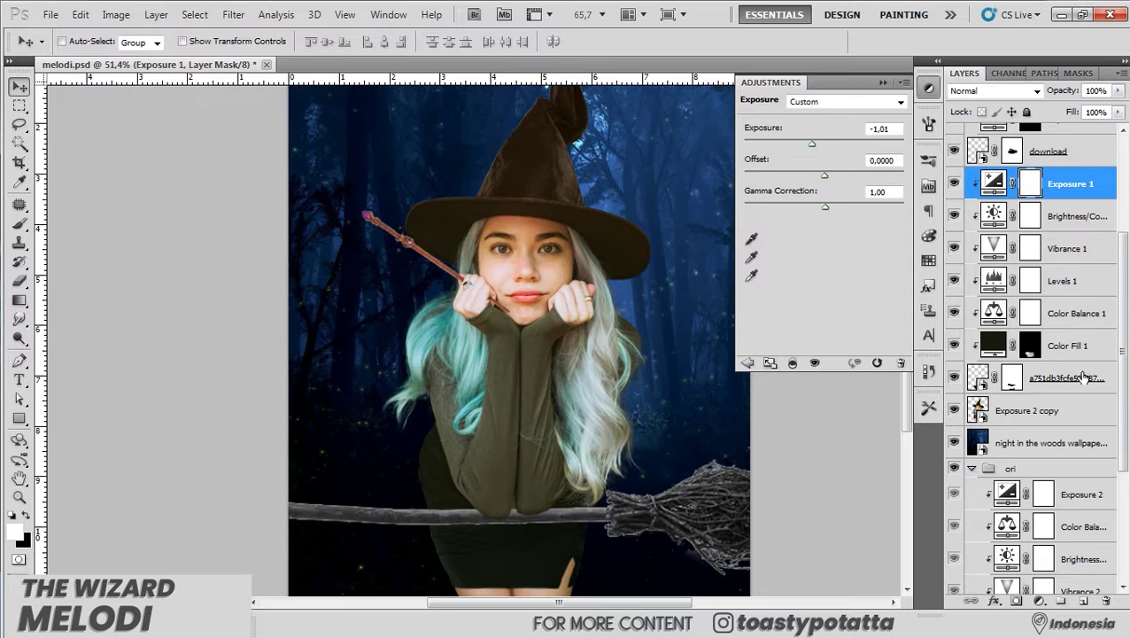
{"action": "left_click", "coordinate": [1068, 504], "text": "shift"}
{"action": "left_click_drag", "start_coordinate": [1067, 398], "coordinate": [956, 353]}
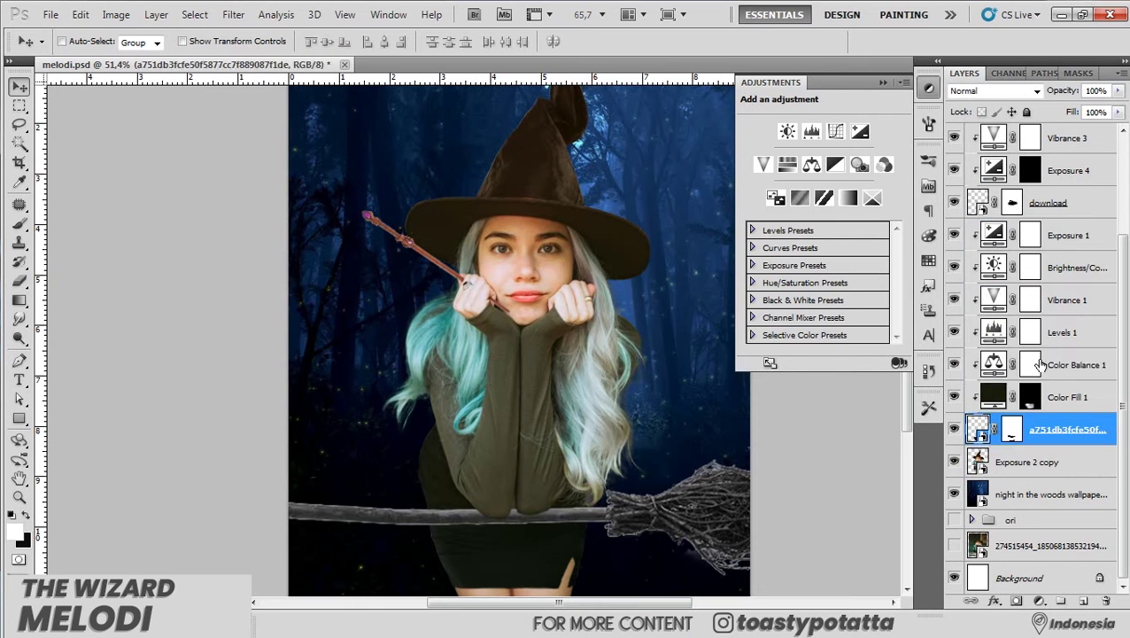
{"action": "left_click", "coordinate": [1077, 363]}
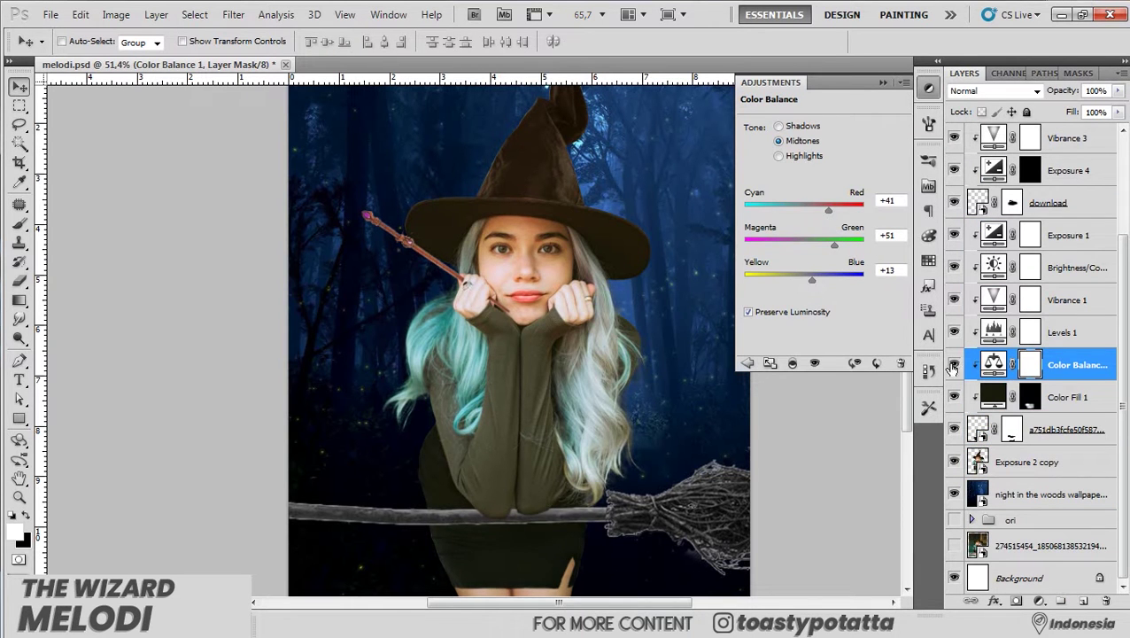
{"action": "left_click", "coordinate": [1023, 396]}
{"action": "left_click", "coordinate": [809, 132]}
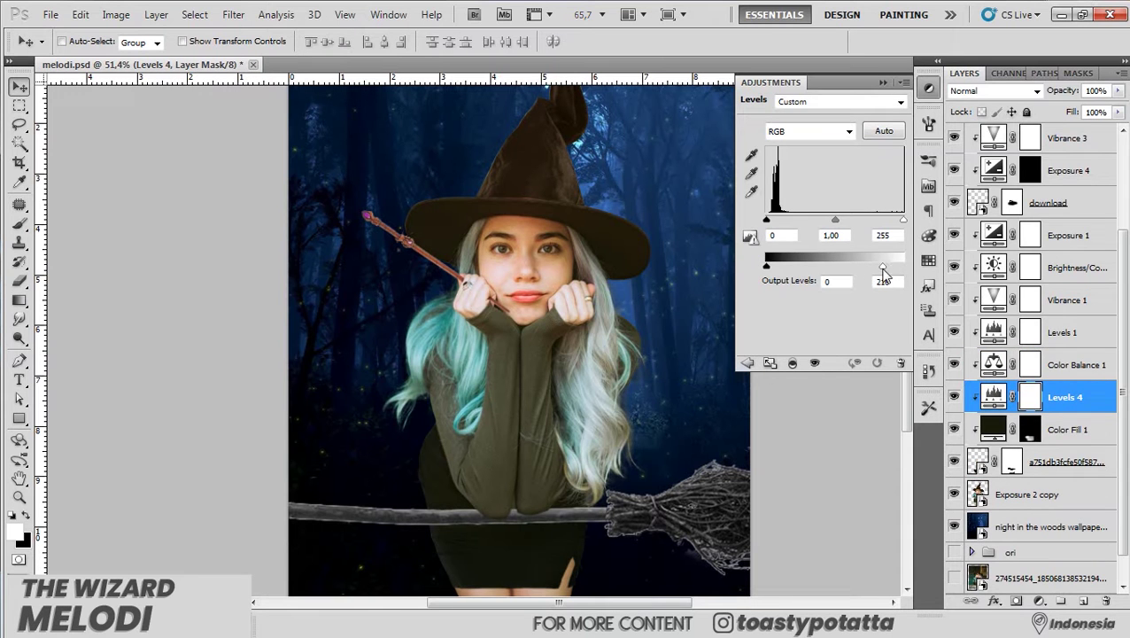
{"action": "key", "text": "ctrl+alt+z"}
{"action": "key", "text": "ctrl+alt+z"}
{"action": "key", "text": "ctrl+alt+z"}
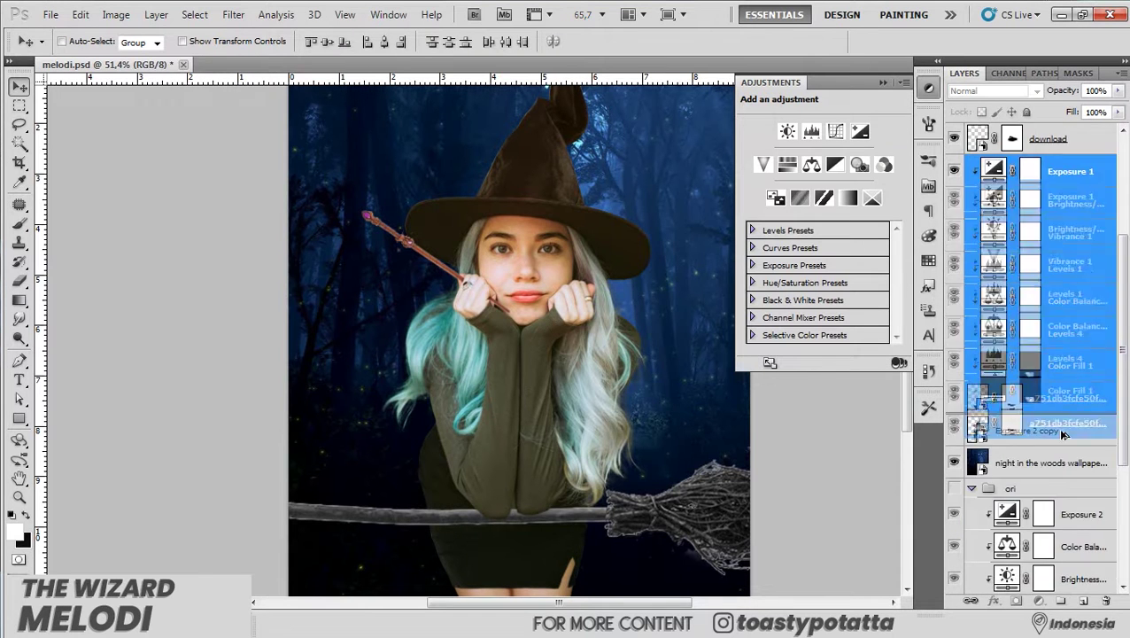
{"action": "key", "text": "ctrl+alt+z"}
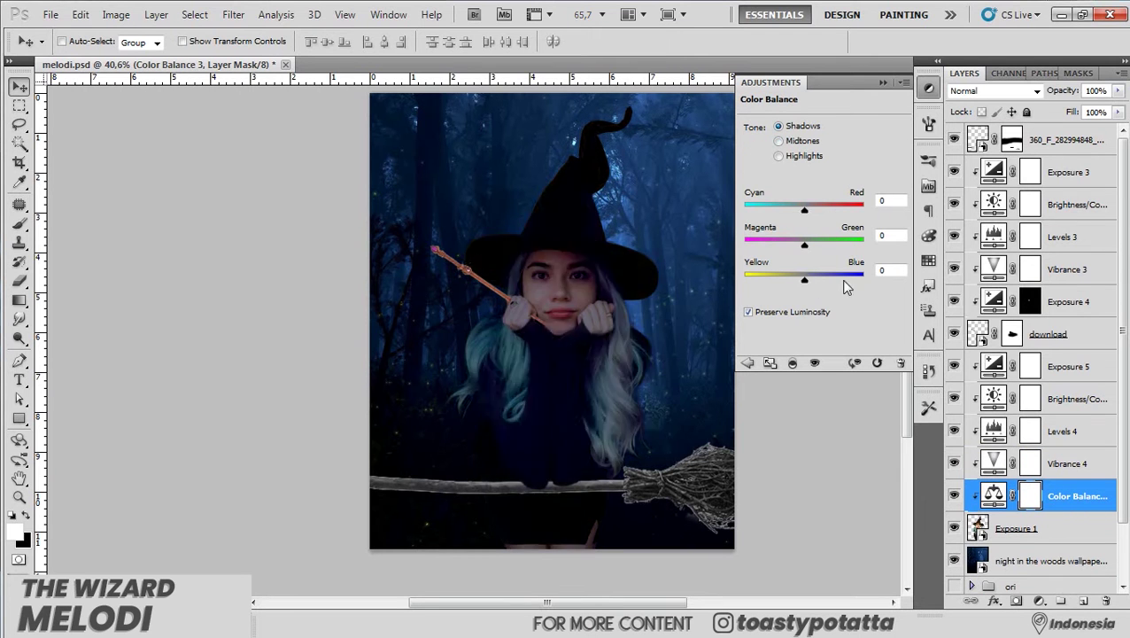
Set the Color Balance highlights to Cyan-Red -1 and Yellow-Blue +23.
{"action": "left_click_drag", "start_coordinate": [805, 280], "coordinate": [816, 280]}
{"action": "left_click_drag", "start_coordinate": [804, 210], "coordinate": [795, 210]}
{"action": "left_click_drag", "start_coordinate": [820, 285], "coordinate": [818, 282]}
{"action": "left_click_drag", "start_coordinate": [798, 210], "coordinate": [816, 213]}
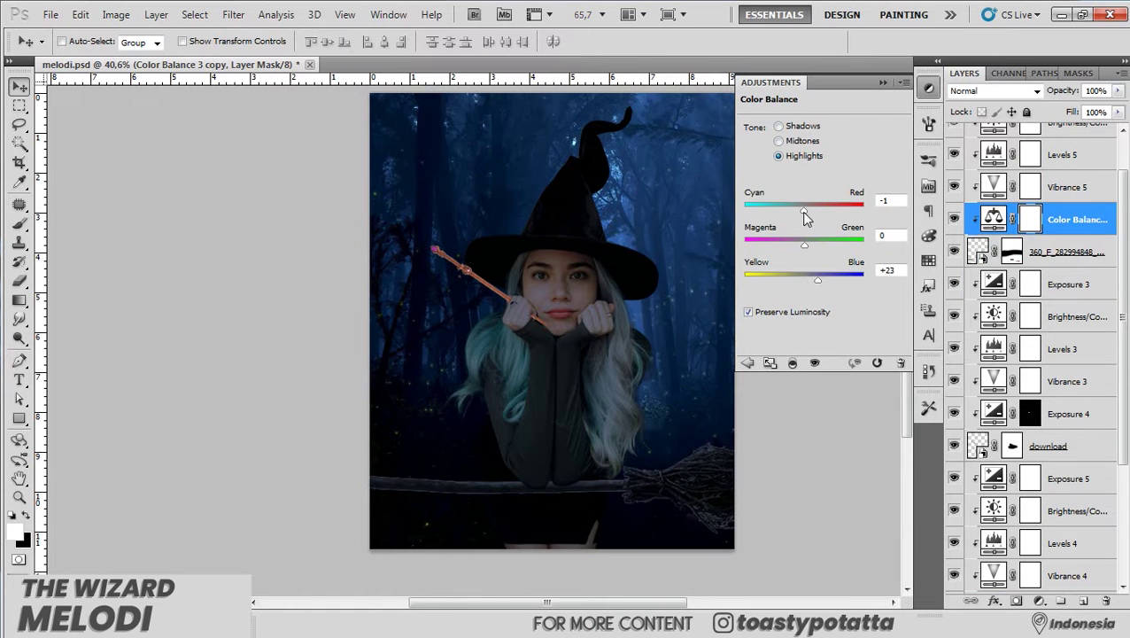
Select the overlay layer's dark areas with Color Range using Sampled Colors.
{"action": "left_click", "coordinate": [1013, 253]}
{"action": "left_click", "coordinate": [195, 14]}
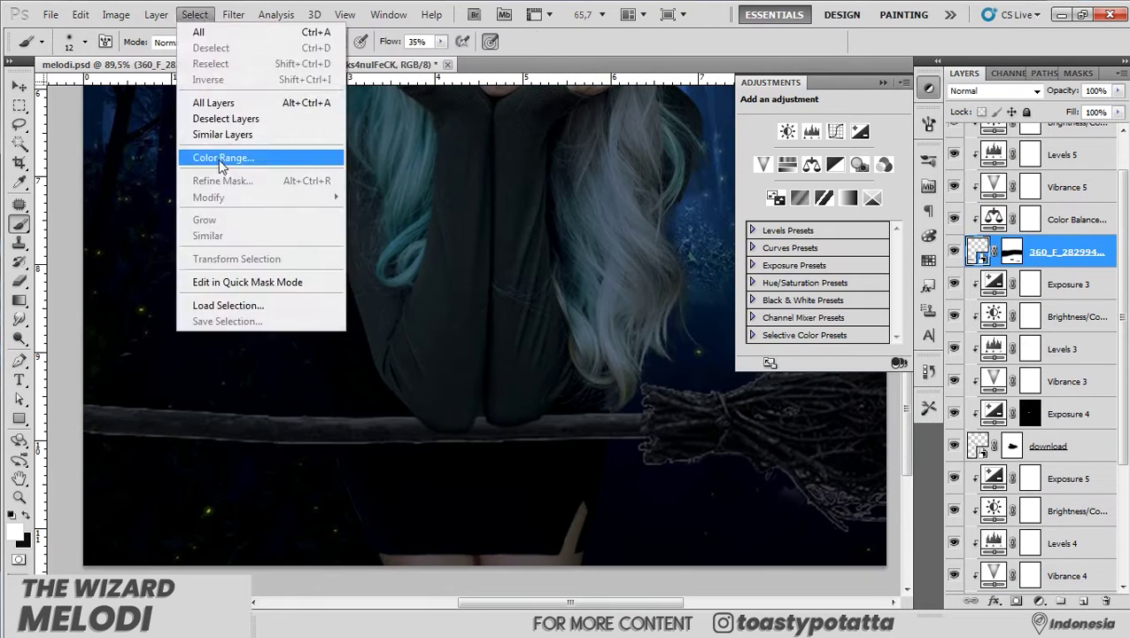
{"action": "left_click", "coordinate": [226, 154]}
{"action": "left_click", "coordinate": [890, 138]}
{"action": "left_click", "coordinate": [780, 155]}
{"action": "left_click", "coordinate": [531, 432]}
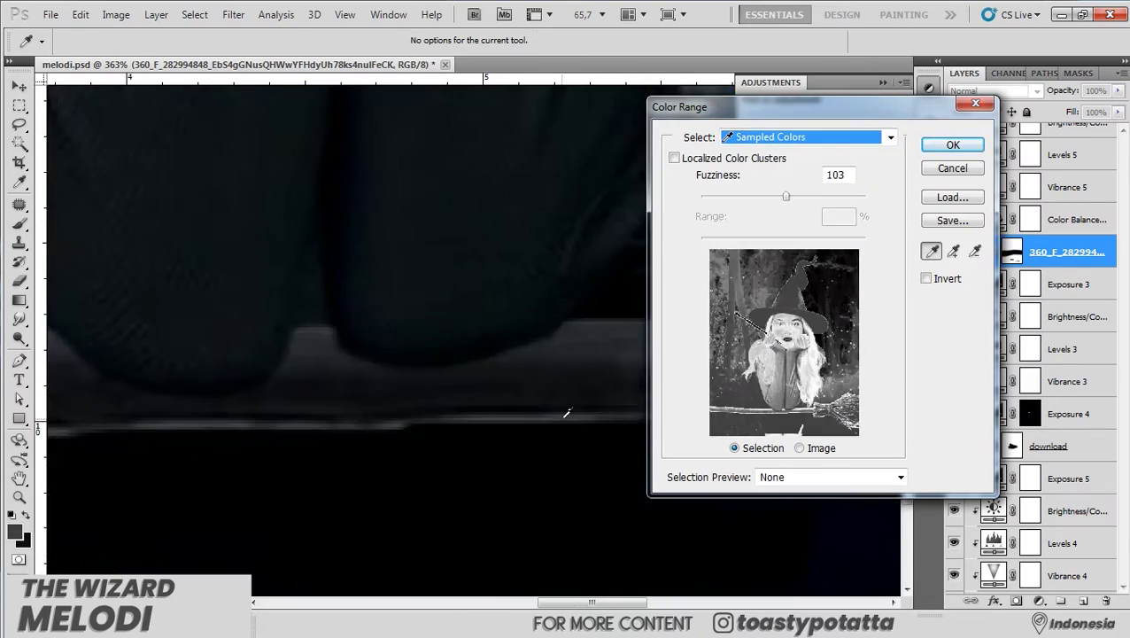
{"action": "key", "text": "Return"}
Paint black on the layer mask within the selection, then deselect.
{"action": "key", "text": "b"}
{"action": "scroll", "coordinate": [383, 413], "scroll_direction": "up", "scroll_amount": 2}
{"action": "key", "text": "d"}
{"action": "key", "text": "0"}
{"action": "scroll", "coordinate": [618, 351], "scroll_direction": "down", "scroll_amount": 2}
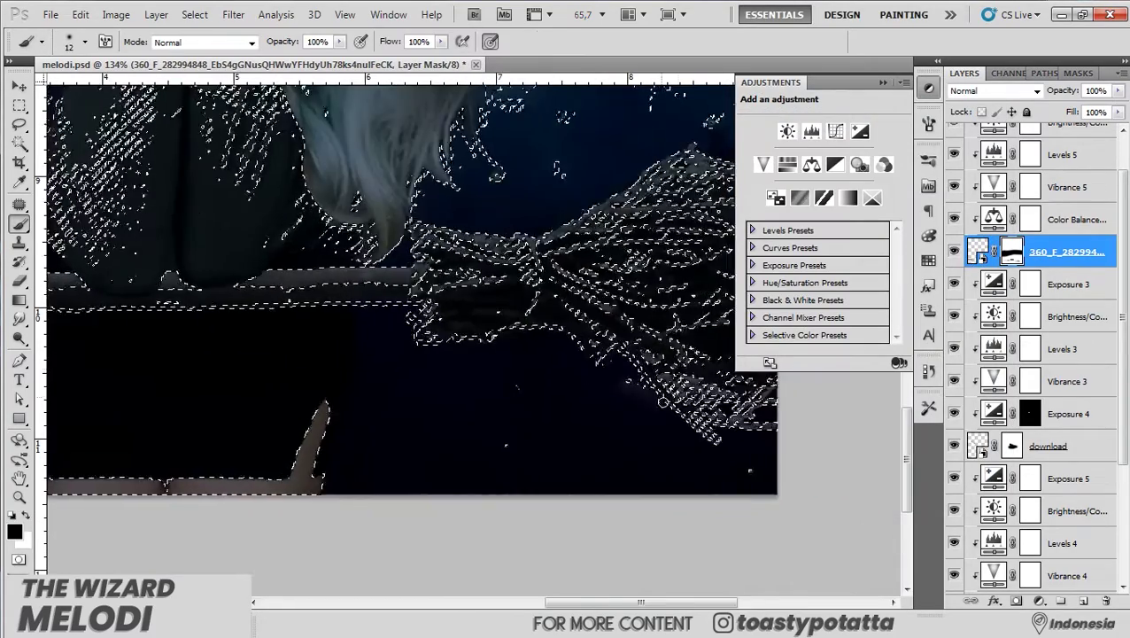
{"action": "scroll", "coordinate": [397, 357], "scroll_direction": "down", "scroll_amount": 1}
{"action": "scroll", "coordinate": [396, 357], "scroll_direction": "down", "scroll_amount": 1}
{"action": "scroll", "coordinate": [396, 357], "scroll_direction": "up", "scroll_amount": 3}
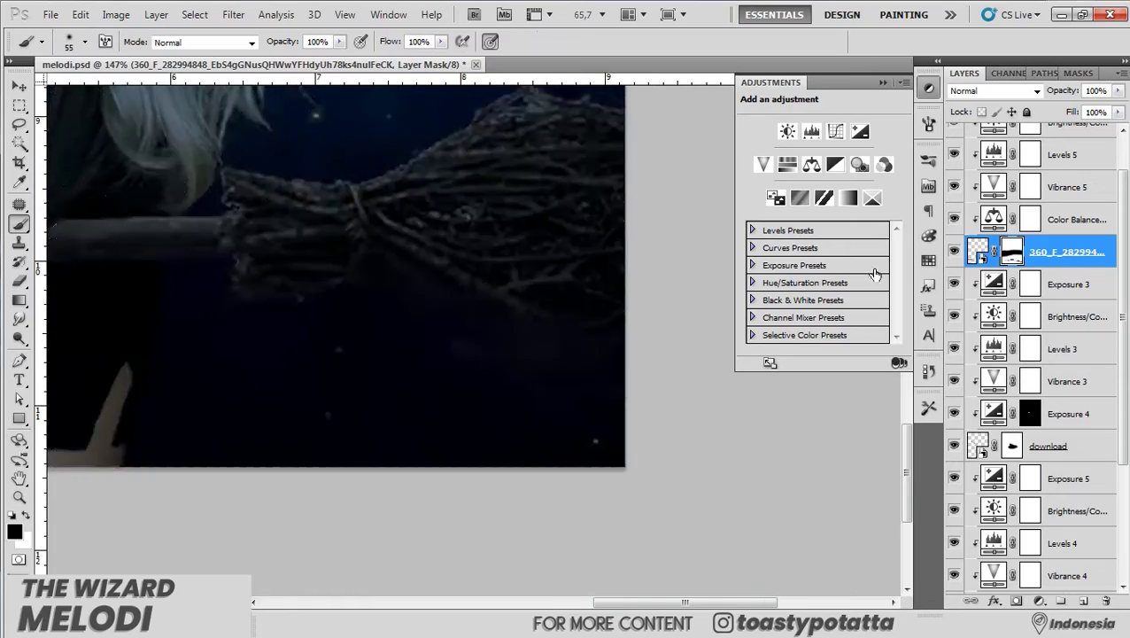
{"action": "scroll", "coordinate": [531, 354], "scroll_direction": "down", "scroll_amount": 3}
{"action": "scroll", "coordinate": [667, 381], "scroll_direction": "up", "scroll_amount": 1}
{"action": "scroll", "coordinate": [667, 381], "scroll_direction": "up", "scroll_amount": 2}
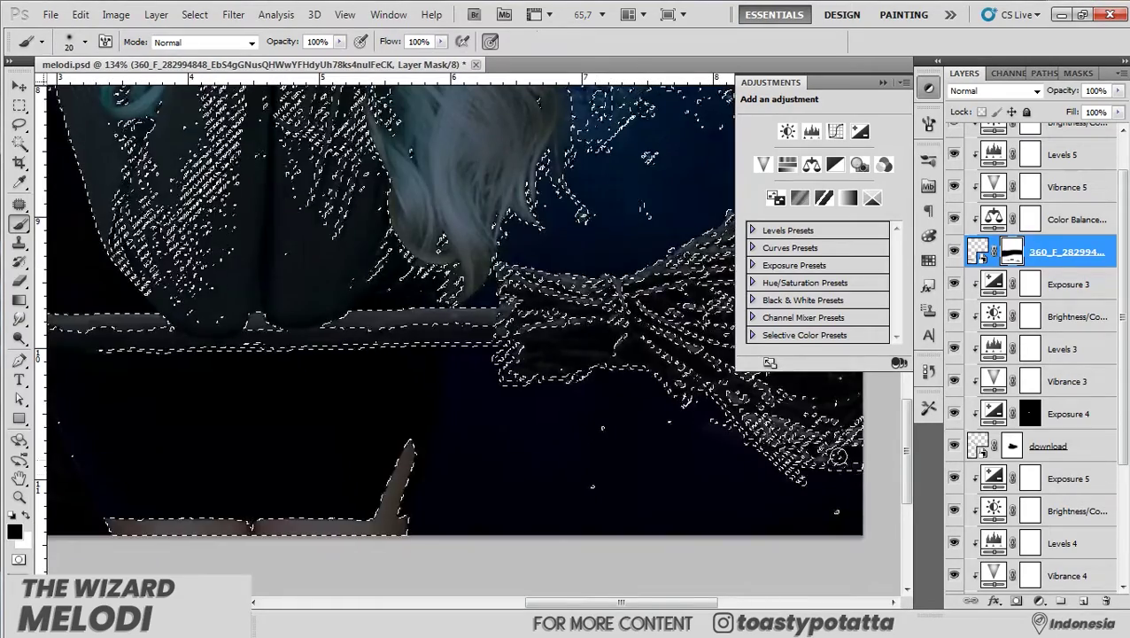
{"action": "scroll", "coordinate": [526, 326], "scroll_direction": "down", "scroll_amount": 3}
{"action": "key", "text": "ctrl+d"}
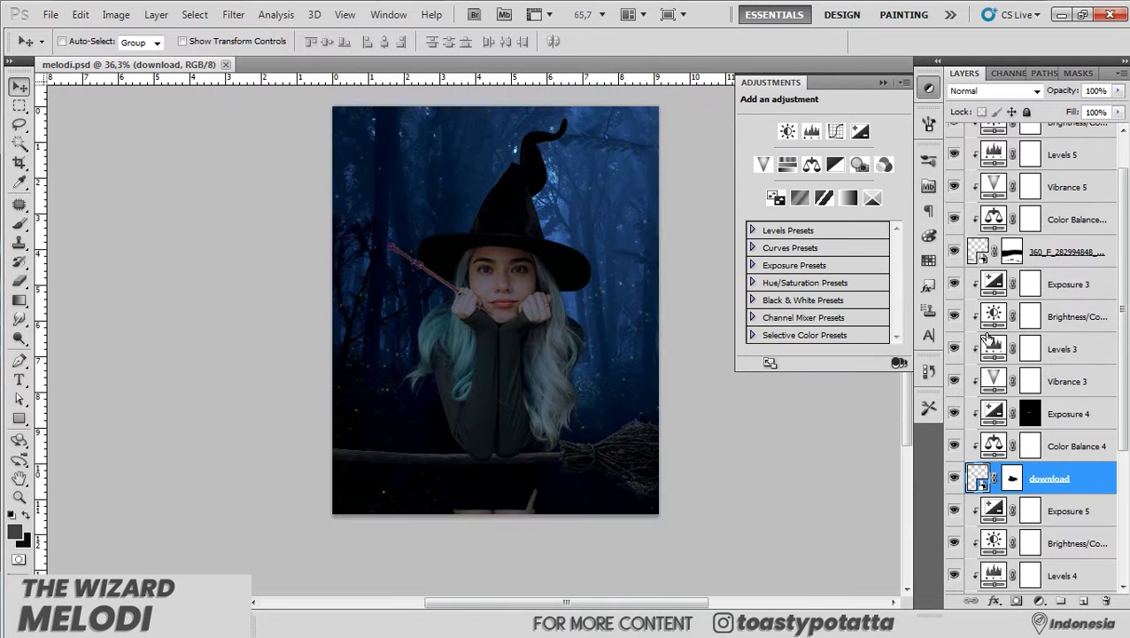
Duplicate the purple colorize Hue/Saturation layer and paint extra glow onto the top gem.
{"action": "scroll", "coordinate": [434, 269], "scroll_direction": "up", "scroll_amount": 3}
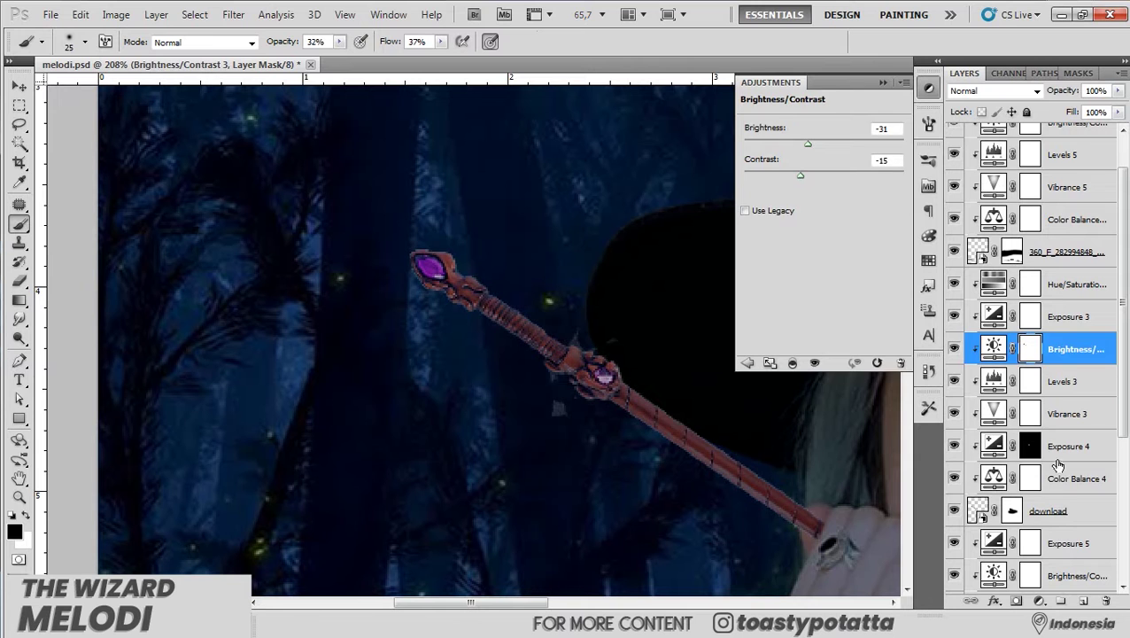
{"action": "left_click", "coordinate": [1058, 468]}
{"action": "left_click", "coordinate": [1067, 283]}
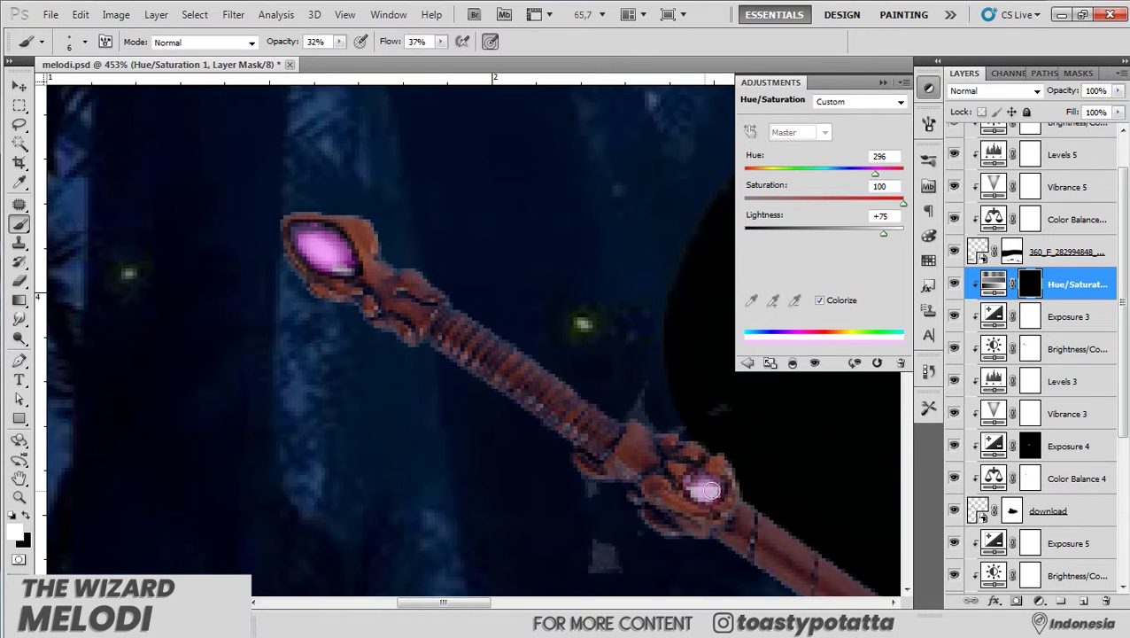
{"action": "key", "text": "ctrl+j"}
{"action": "left_click_drag", "start_coordinate": [704, 485], "coordinate": [293, 222]}
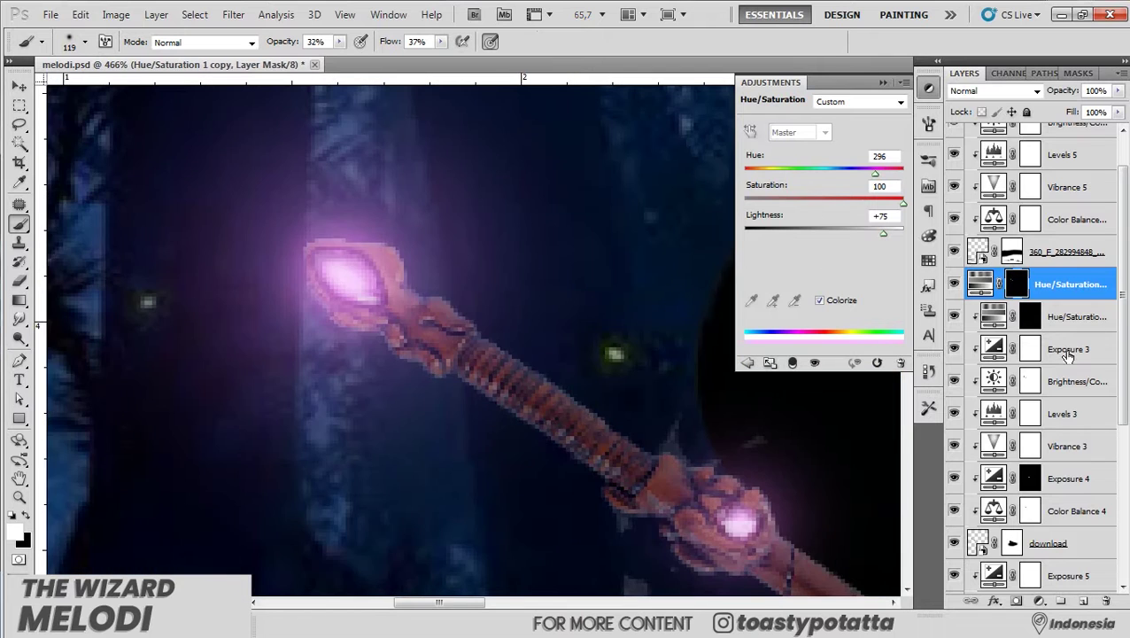
{"action": "key", "text": "ctrl+j"}
{"action": "right_click", "coordinate": [1030, 348]}
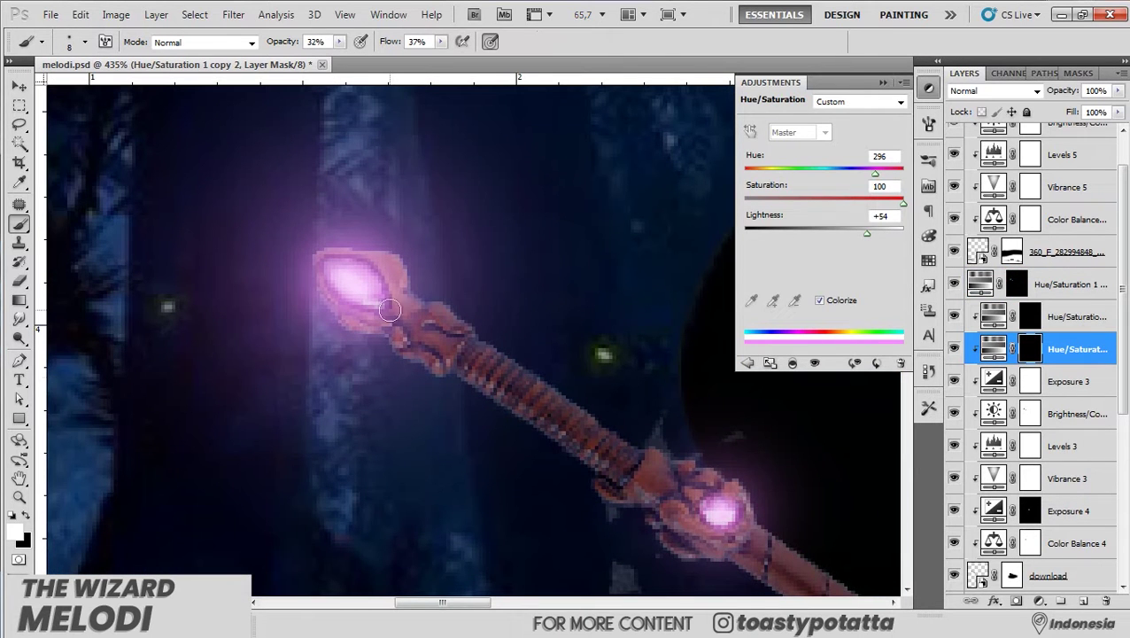
Make another glow copy with brighter lightness and stronger paint opacity, and invert the Exposure mask.
{"action": "key", "text": "ctrl+j"}
{"action": "left_click_drag", "start_coordinate": [866, 233], "coordinate": [870, 232]}
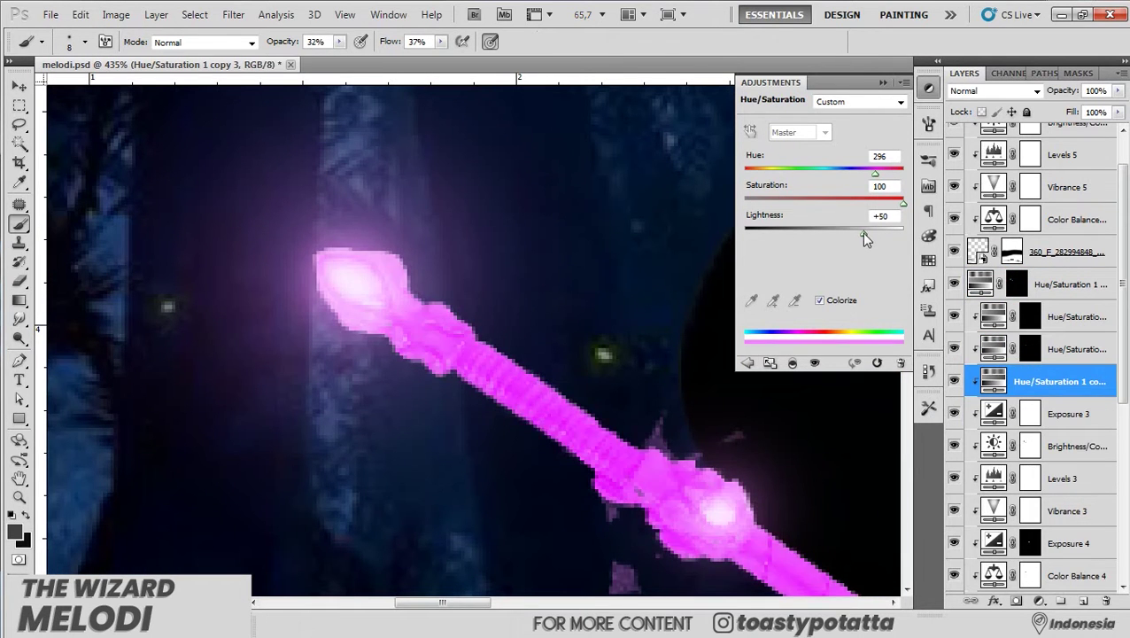
{"action": "left_click_drag", "start_coordinate": [296, 47], "coordinate": [389, 282]}
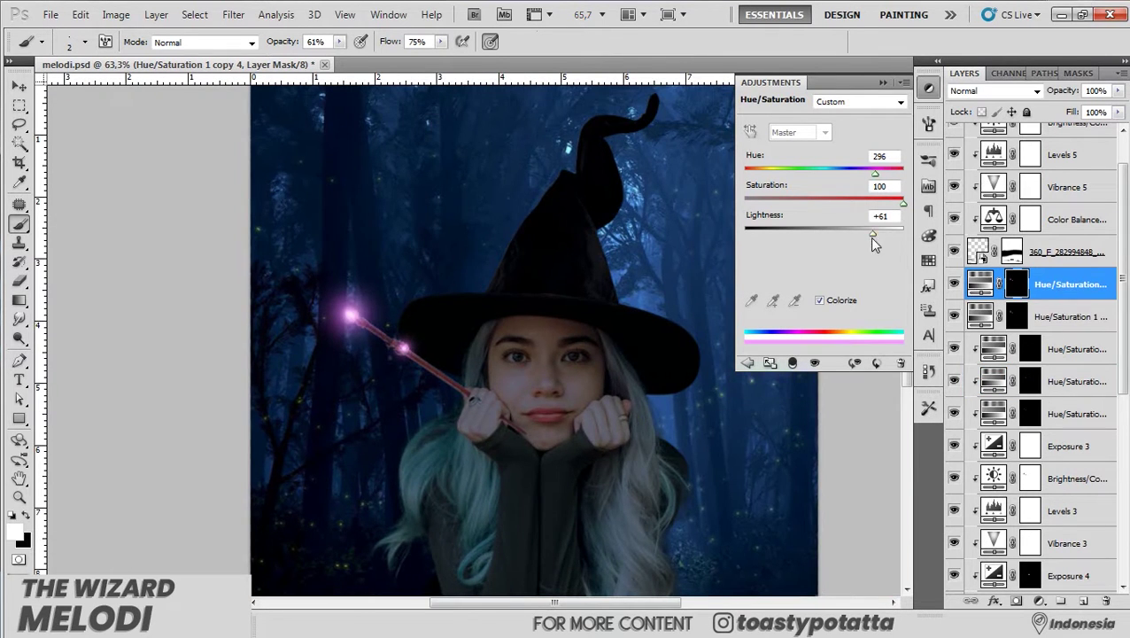
{"action": "left_click_drag", "start_coordinate": [872, 236], "coordinate": [878, 234]}
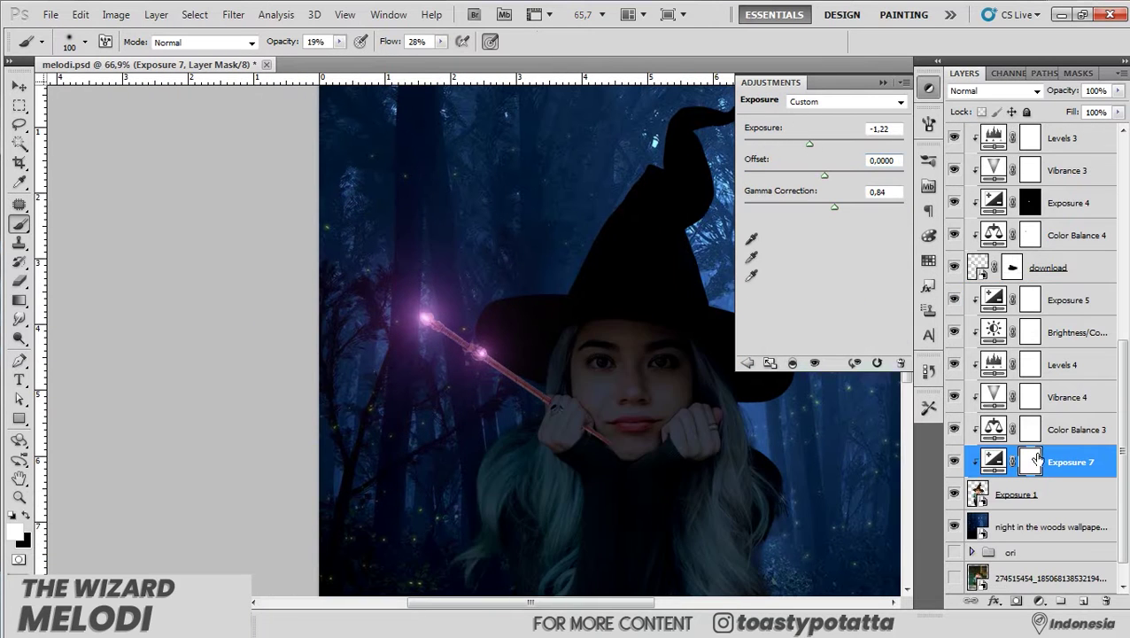
{"action": "key", "text": "ctrl+i"}
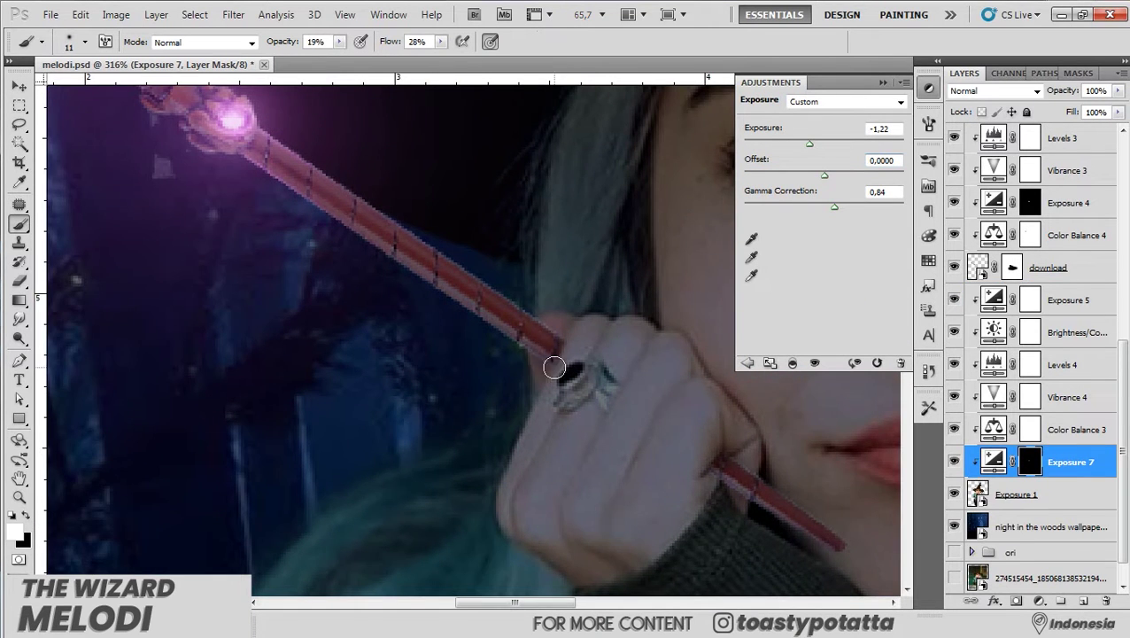
{"action": "scroll", "coordinate": [554, 366], "scroll_direction": "down", "scroll_amount": 3}
{"action": "scroll", "coordinate": [549, 364], "scroll_direction": "down", "scroll_amount": 2}
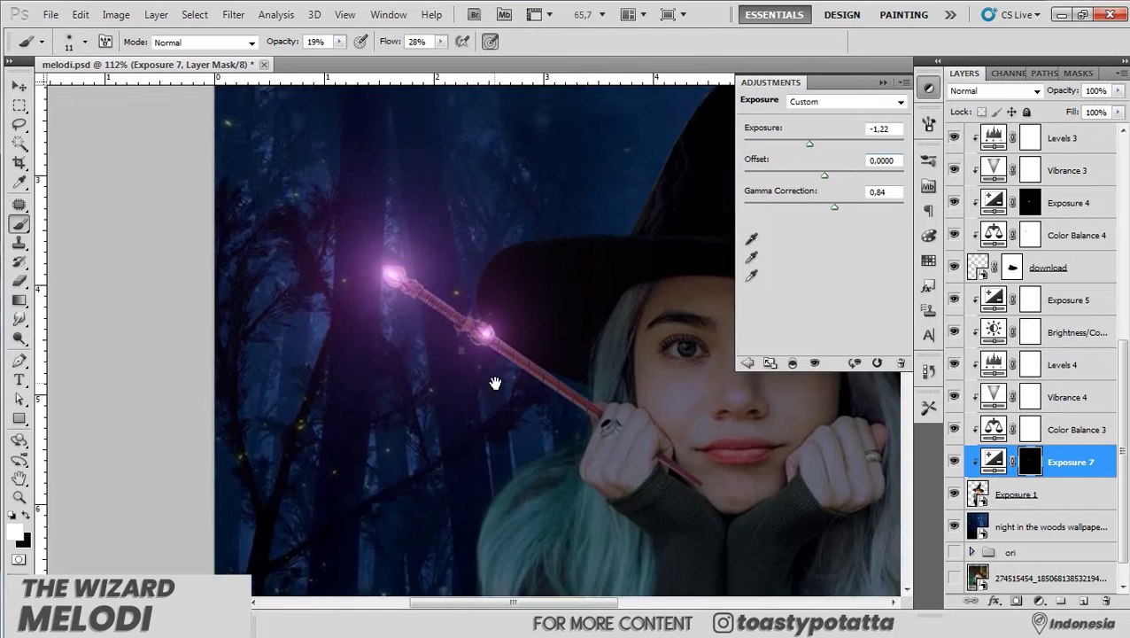
{"action": "scroll", "coordinate": [546, 365], "scroll_direction": "down", "scroll_amount": 2}
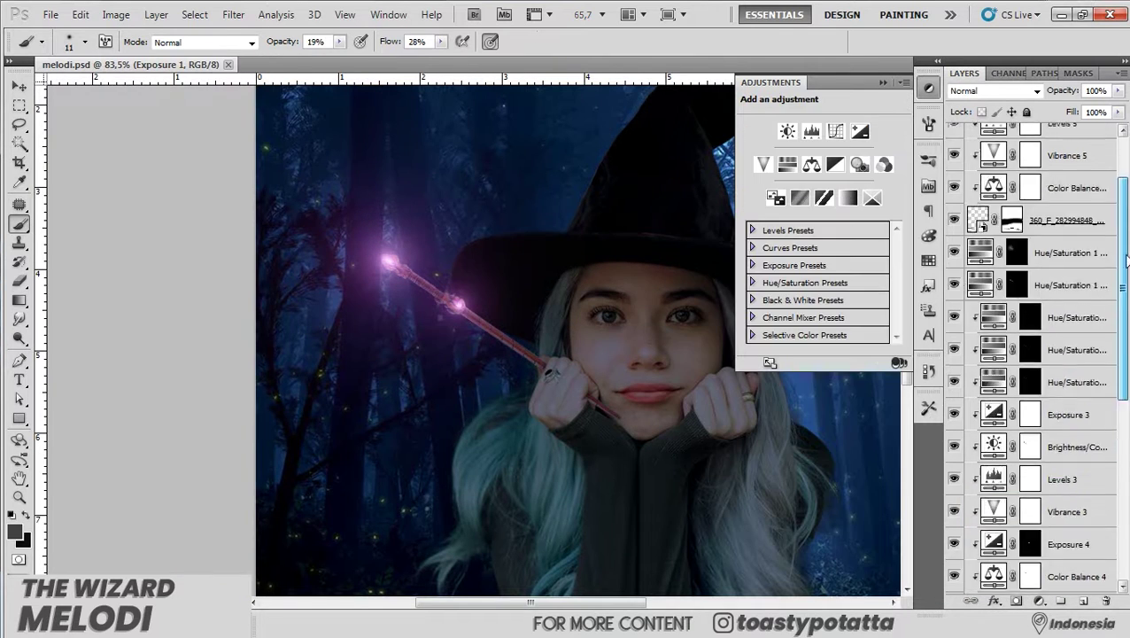
Paint the duplicated Hue/Saturation layer's mask to tint her hair and face purple.
{"action": "right_click", "coordinate": [1027, 449]}
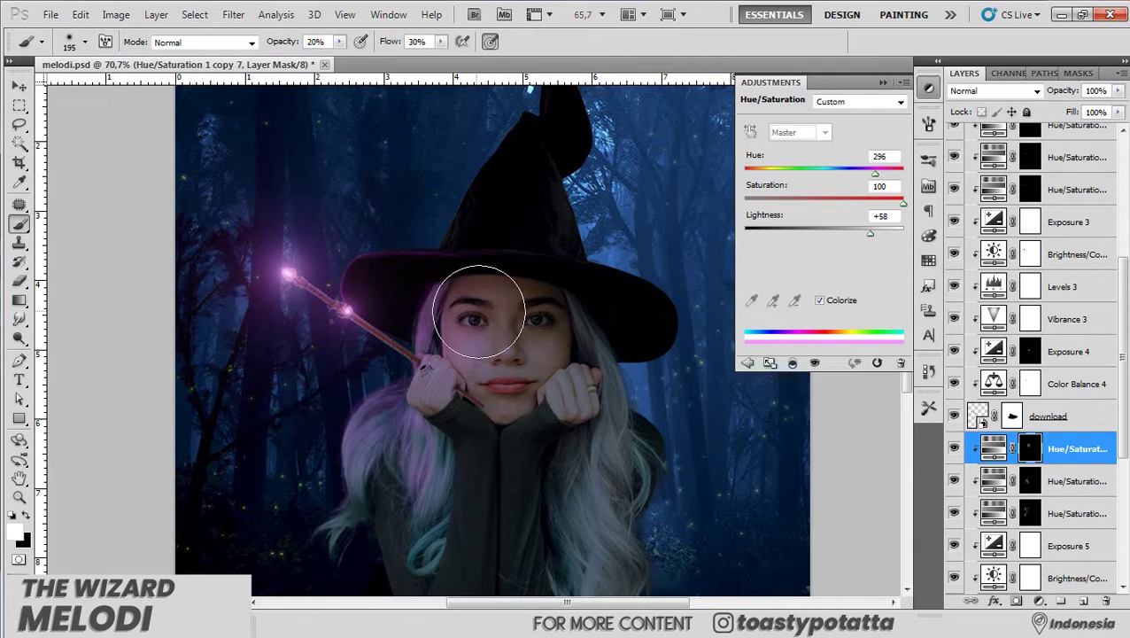
{"action": "scroll", "coordinate": [530, 366], "scroll_direction": "down", "scroll_amount": 2}
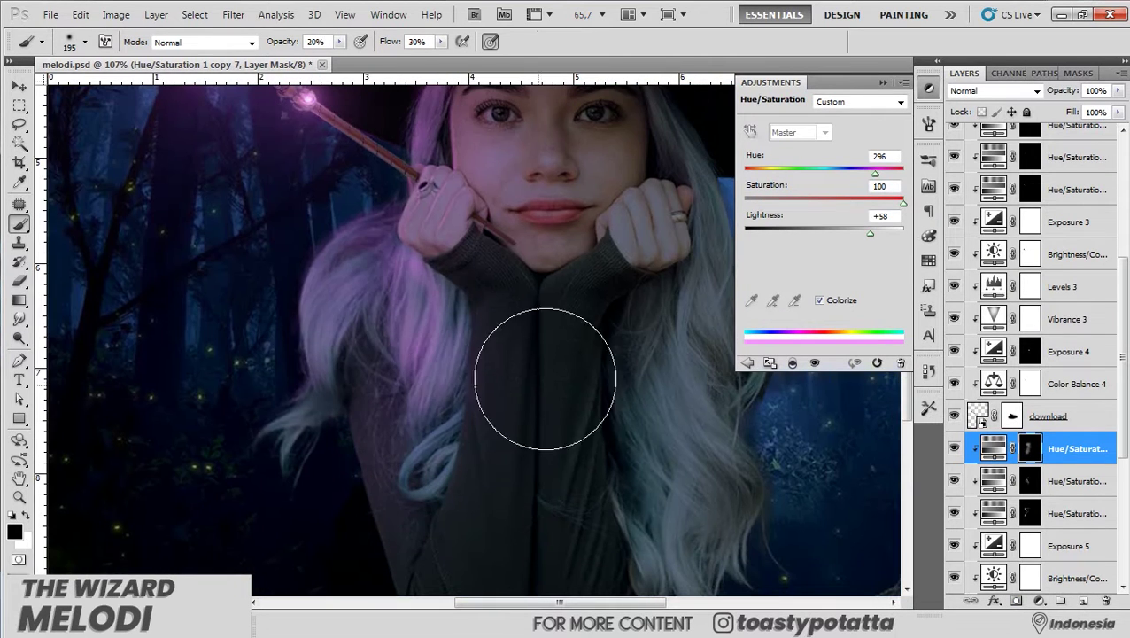
{"action": "scroll", "coordinate": [321, 277], "scroll_direction": "down", "scroll_amount": 2}
{"action": "scroll", "coordinate": [494, 402], "scroll_direction": "down", "scroll_amount": 2}
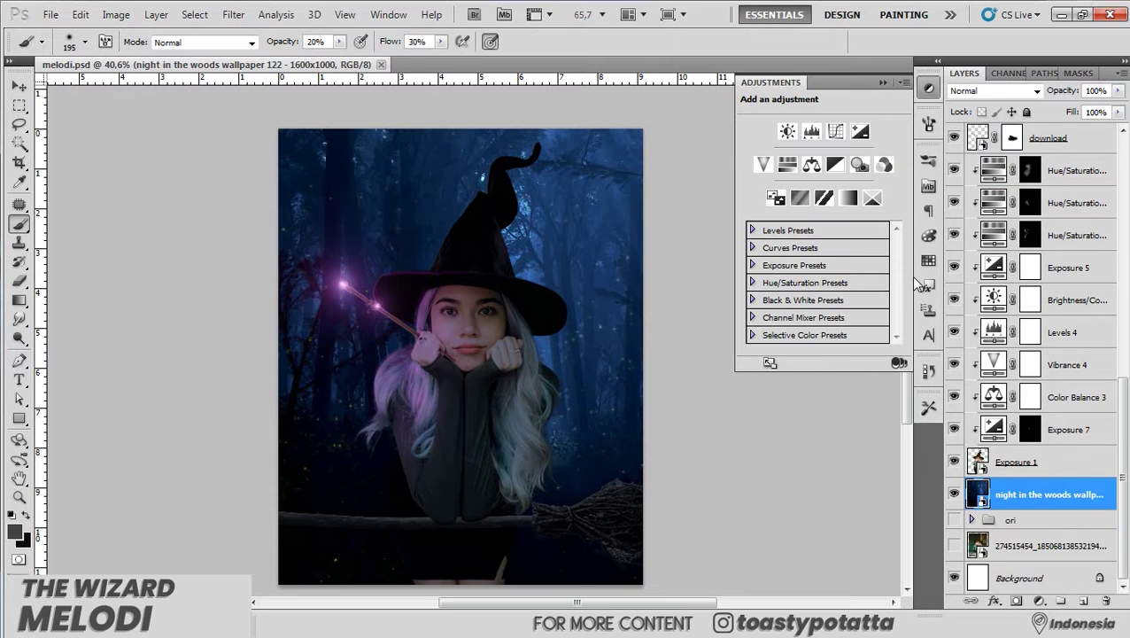
Add an Exposure layer above the forest with slightly higher exposure and lower gamma.
{"action": "left_click", "coordinate": [860, 133]}
{"action": "left_click_drag", "start_coordinate": [825, 143], "coordinate": [833, 142]}
{"action": "left_click_drag", "start_coordinate": [824, 206], "coordinate": [830, 204]}
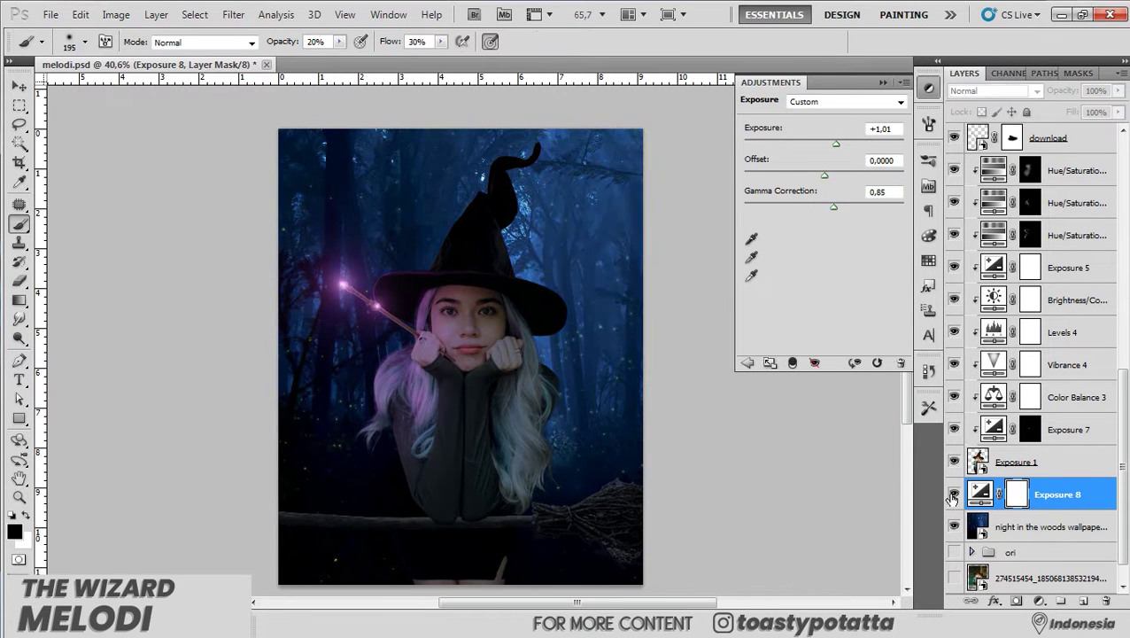
Add a deep blue Solid Color fill layer.
{"action": "left_click", "coordinate": [1058, 526]}
{"action": "left_click", "coordinate": [1058, 494]}
{"action": "left_click", "coordinate": [1040, 600]}
{"action": "left_click", "coordinate": [1005, 253]}
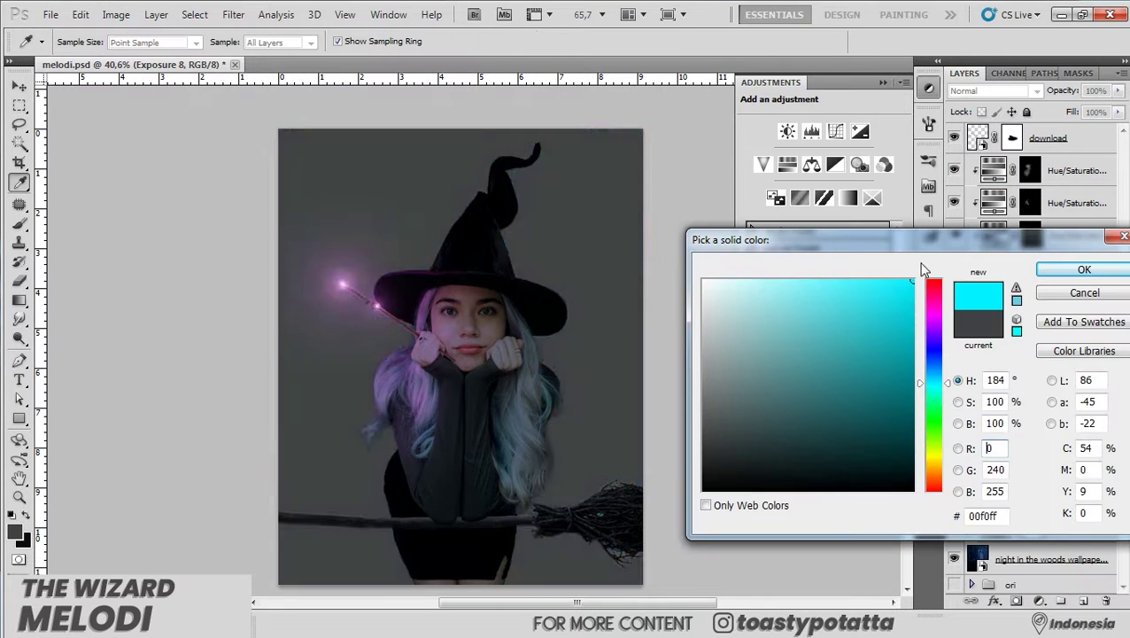
{"action": "left_click", "coordinate": [930, 340]}
{"action": "left_click", "coordinate": [1085, 264]}
{"action": "double_click", "coordinate": [980, 494]}
{"action": "left_click_drag", "start_coordinate": [835, 277], "coordinate": [901, 306]}
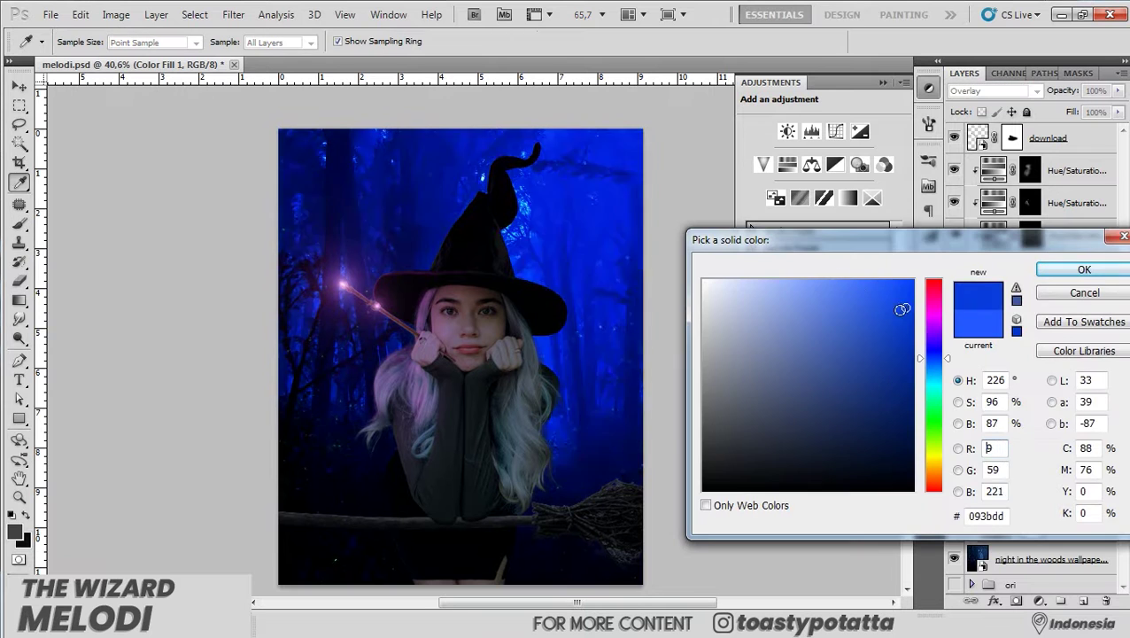
{"action": "left_click", "coordinate": [1079, 265]}
Invert the blue fill's mask, paint the glow right of the hat, and duplicate the fill.
{"action": "key", "text": "ctrl+i"}
{"action": "key", "text": "x"}
{"action": "left_click_drag", "start_coordinate": [537, 298], "coordinate": [630, 258]}
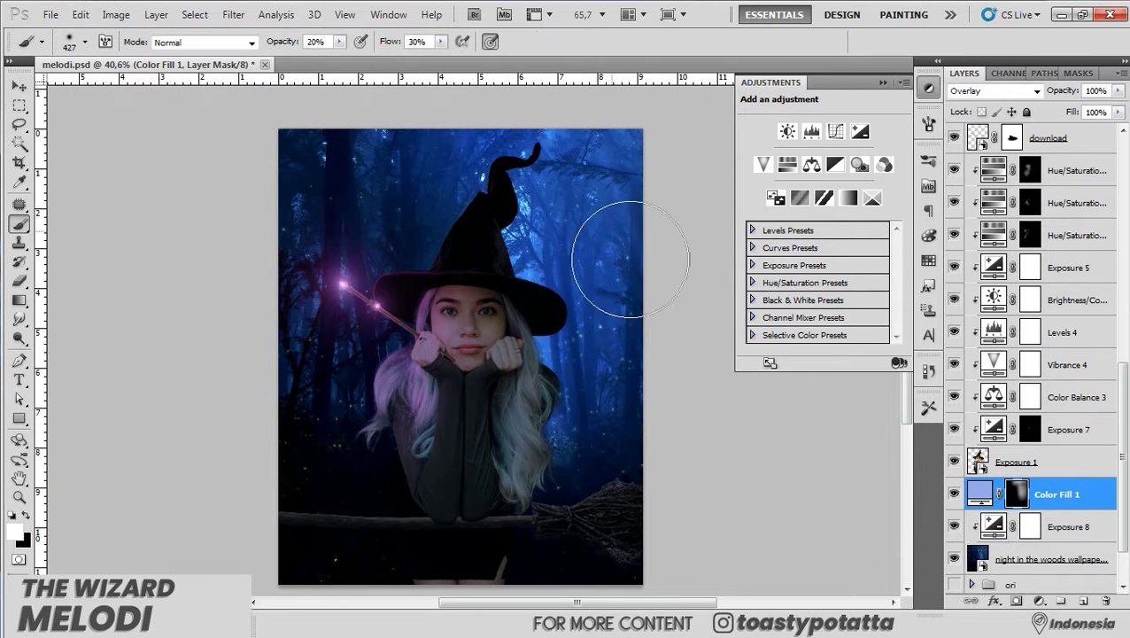
{"action": "right_click", "coordinate": [1017, 494]}
{"action": "left_click", "coordinate": [1080, 268]}
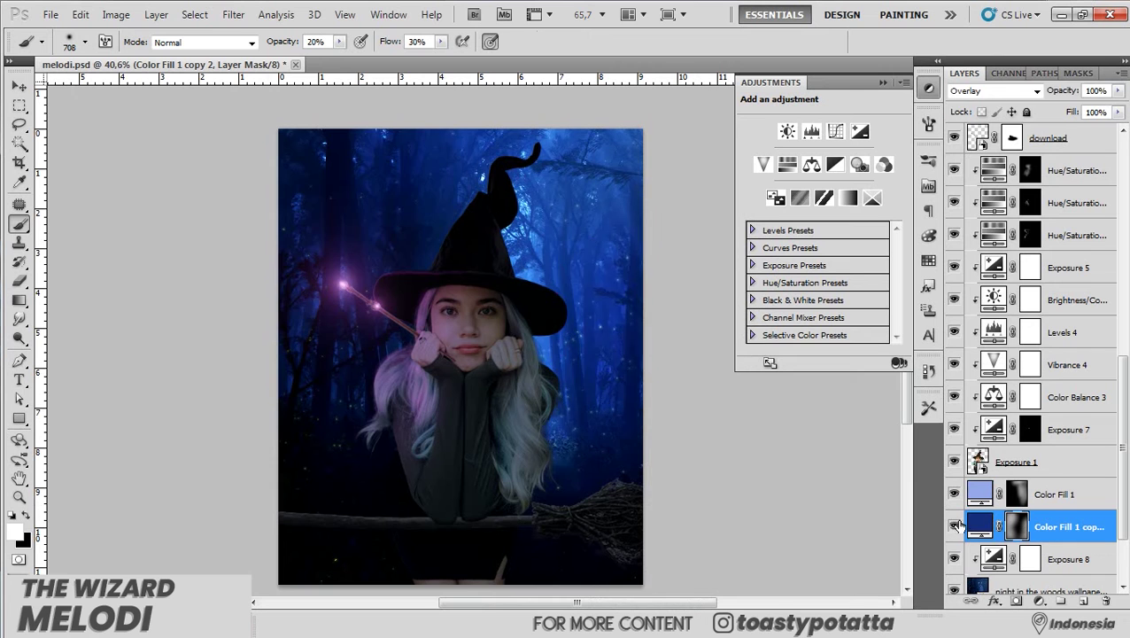
Add a colorized Hue/Saturation layer above the light blue fill at hue 57, lightness +63.
{"action": "left_click", "coordinate": [1054, 494]}
{"action": "left_click", "coordinate": [786, 165]}
{"action": "left_click", "coordinate": [819, 301]}
{"action": "left_click_drag", "start_coordinate": [823, 227], "coordinate": [903, 233]}
{"action": "mouse_move", "coordinate": [784, 203]}
{"action": "left_mouse_down"}
{"action": "mouse_move", "coordinate": [833, 202]}
{"action": "mouse_move", "coordinate": [770, 171]}
{"action": "left_mouse_up"}
{"action": "mouse_move", "coordinate": [832, 202]}
{"action": "left_mouse_down"}
{"action": "mouse_move", "coordinate": [904, 203]}
{"action": "mouse_move", "coordinate": [874, 233]}
{"action": "left_mouse_up"}
Invert the yellow layer's mask and paint small firefly dots with a reduced brush.
{"action": "key", "text": "ctrl+i"}
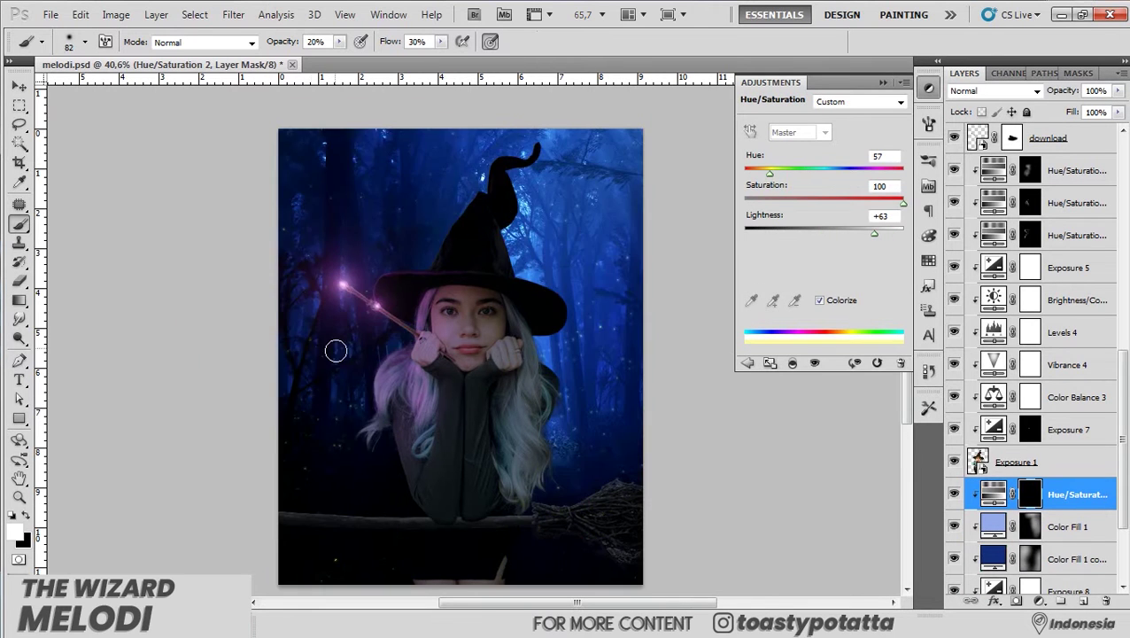
{"action": "key", "text": "bracketleft"}
{"action": "key", "text": "bracketleft"}
{"action": "key", "text": "bracketleft"}
{"action": "scroll", "coordinate": [335, 351], "scroll_direction": "up", "scroll_amount": 4}
{"action": "scroll", "coordinate": [338, 382], "scroll_direction": "down", "scroll_amount": 2}
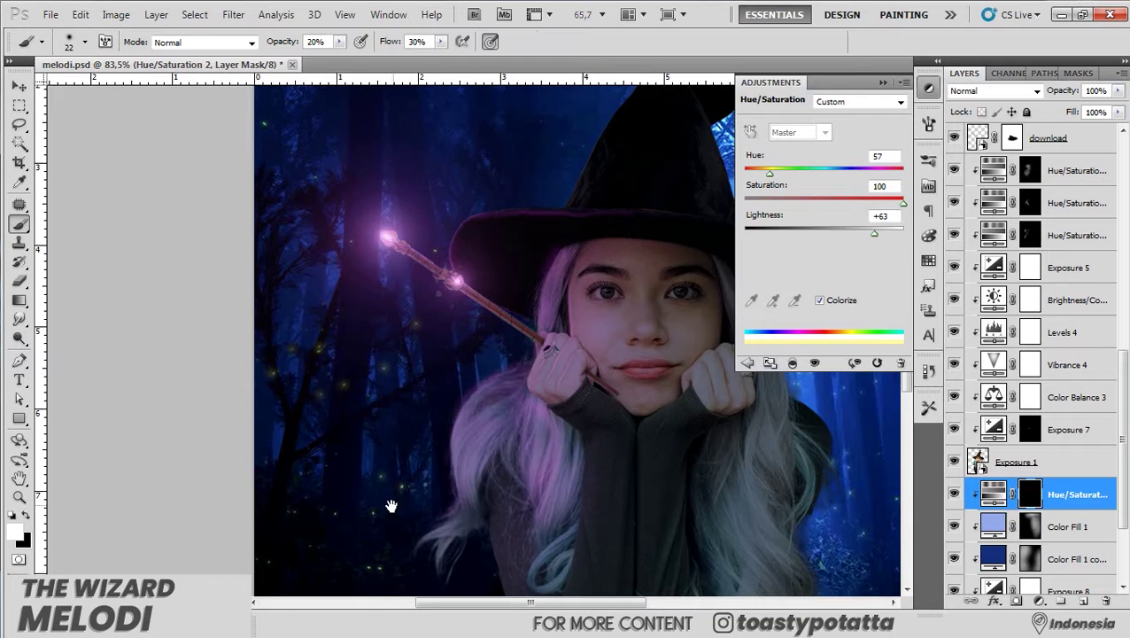
{"action": "scroll", "coordinate": [354, 388], "scroll_direction": "down", "scroll_amount": 2}
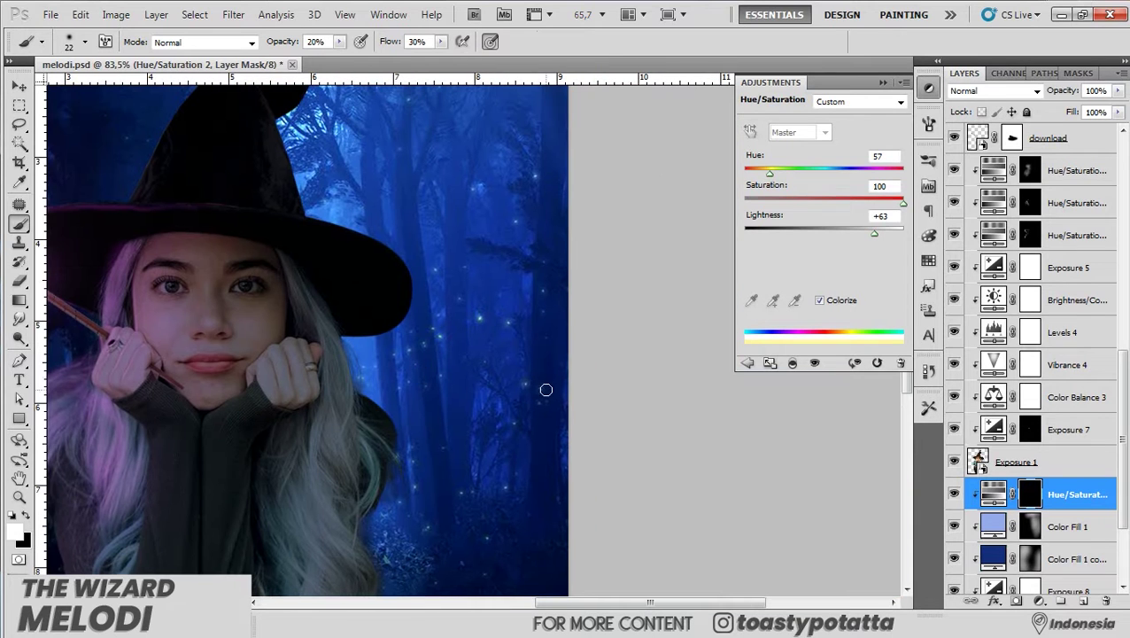
{"action": "scroll", "coordinate": [432, 390], "scroll_direction": "up", "scroll_amount": 2}
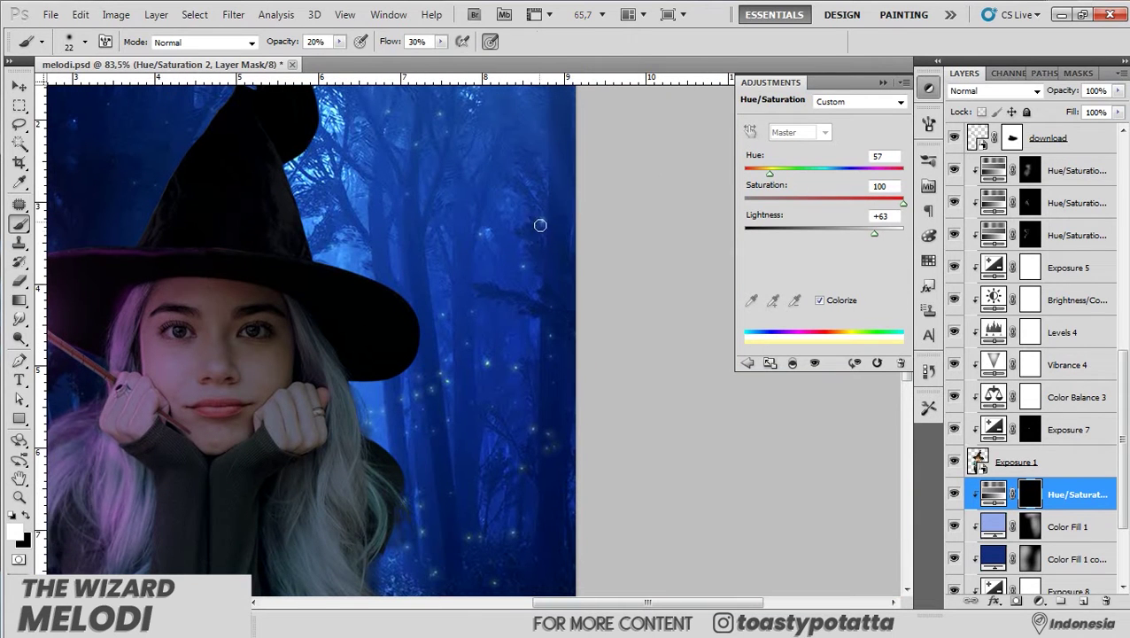
{"action": "scroll", "coordinate": [549, 457], "scroll_direction": "down", "scroll_amount": 2}
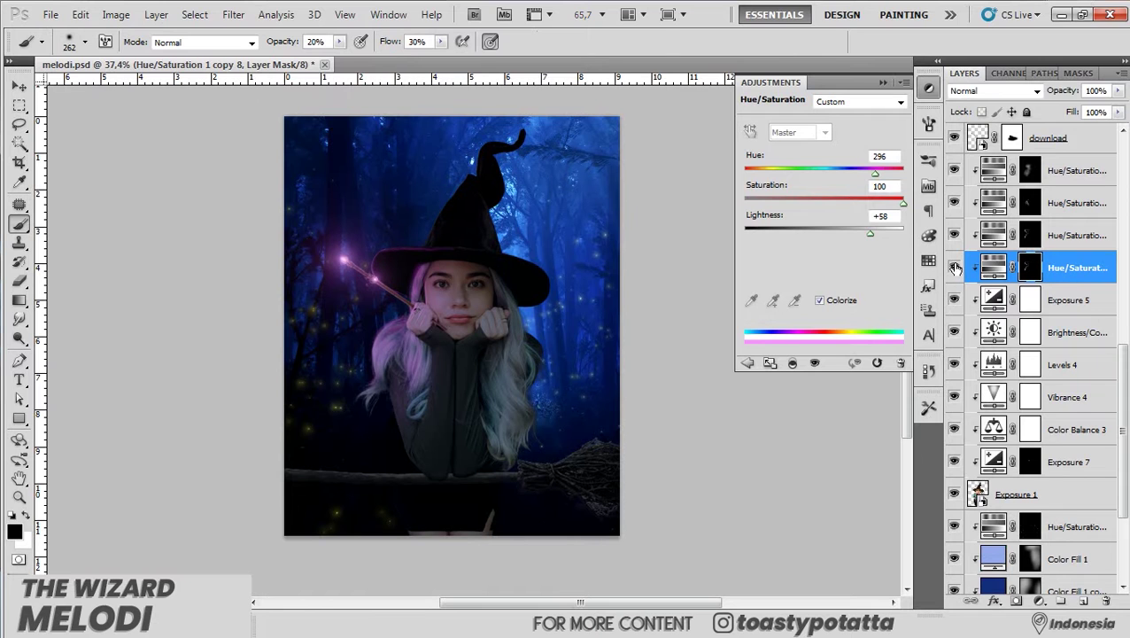
Duplicate the glow layer as a blue tint at hue 226 with raised lightness and a black mask.
{"action": "key", "text": "ctrl+j"}
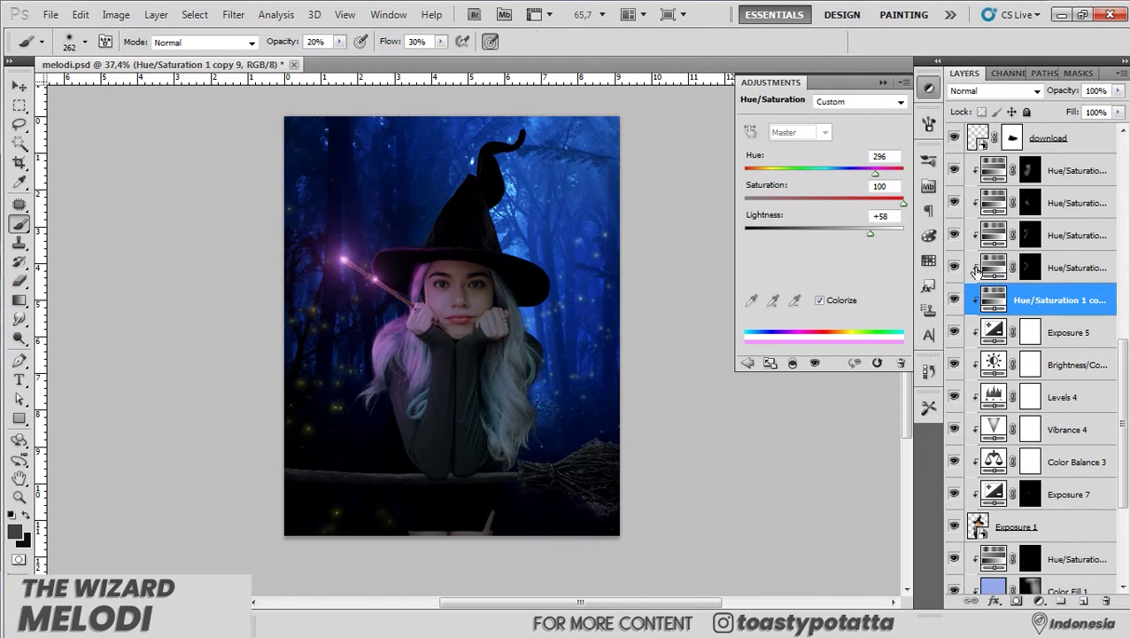
{"action": "left_click_drag", "start_coordinate": [870, 232], "coordinate": [875, 232]}
{"action": "left_click_drag", "start_coordinate": [875, 174], "coordinate": [844, 175]}
{"action": "left_click_drag", "start_coordinate": [875, 233], "coordinate": [872, 233]}
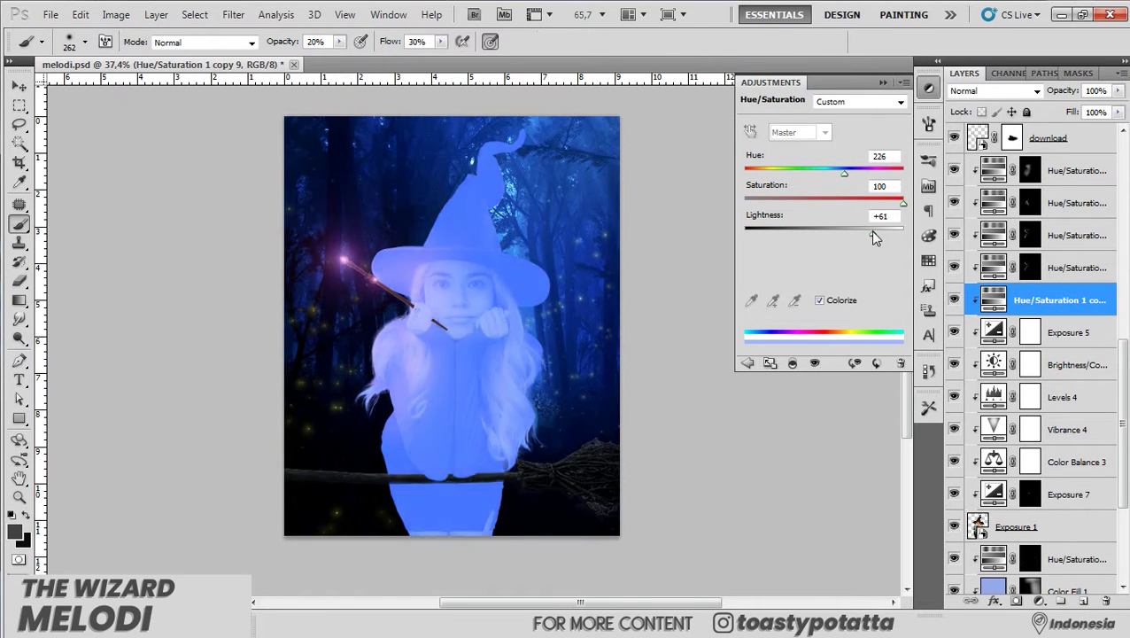
{"action": "key", "text": "ctrl+i"}
{"action": "key", "text": "x"}
Paint white along the hat edges and tip to add the blue rim light.
{"action": "scroll", "coordinate": [515, 325], "scroll_direction": "up", "scroll_amount": 5, "text": "alt"}
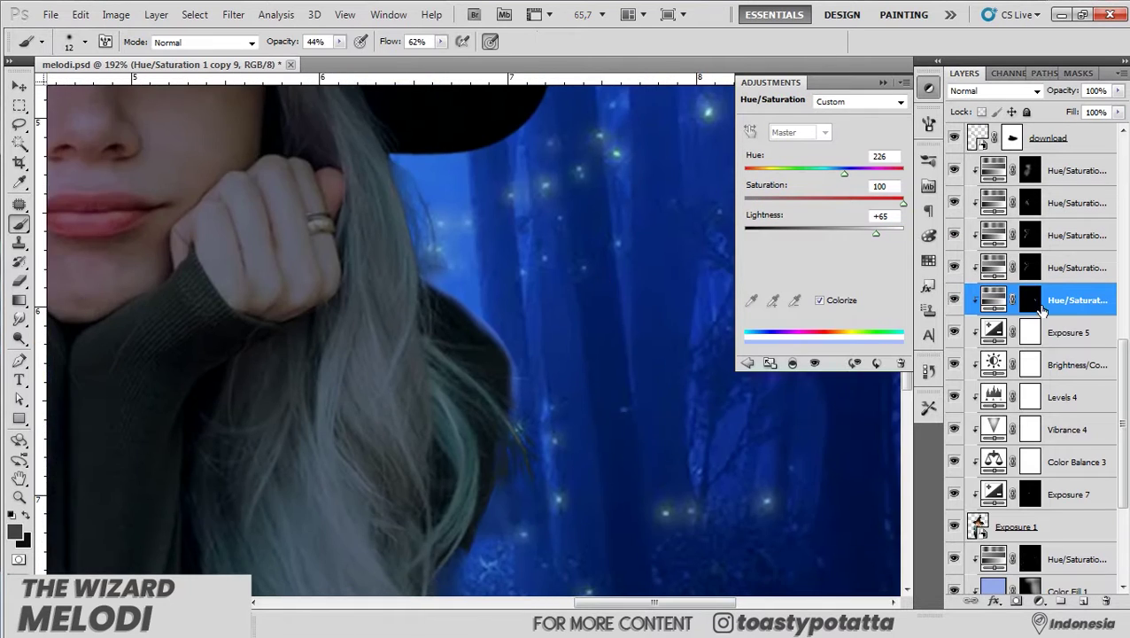
{"action": "scroll", "coordinate": [538, 270], "scroll_direction": "down", "scroll_amount": 5, "text": "alt"}
{"action": "scroll", "coordinate": [502, 226], "scroll_direction": "up", "scroll_amount": 3, "text": "alt"}
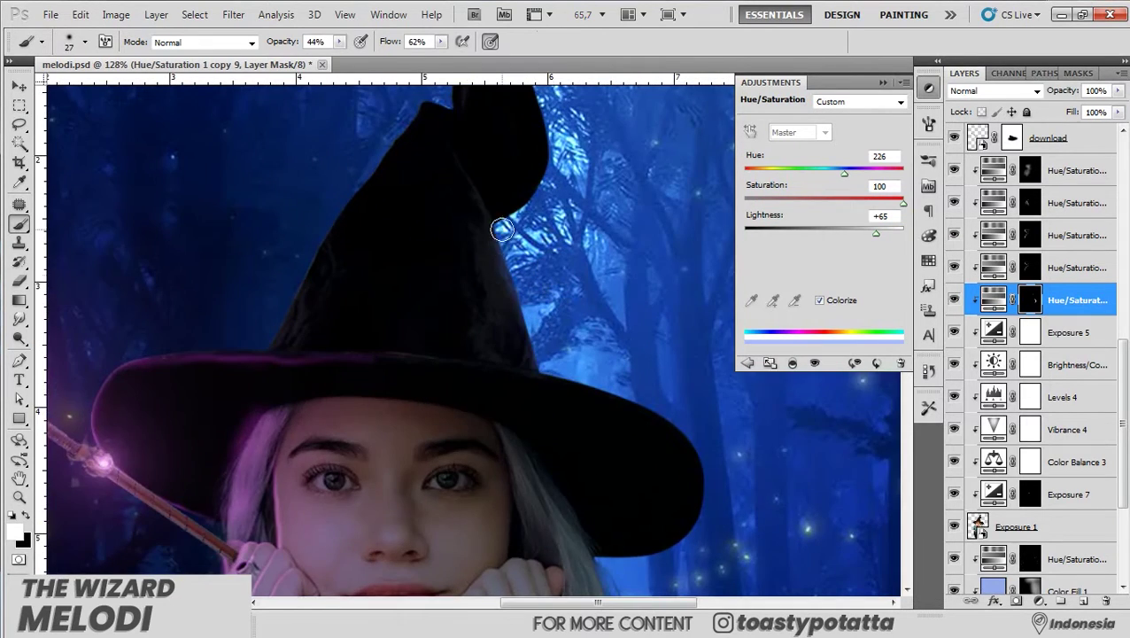
{"action": "scroll", "coordinate": [550, 210], "scroll_direction": "up", "scroll_amount": 3}
{"action": "scroll", "coordinate": [455, 237], "scroll_direction": "down", "scroll_amount": 5, "text": "alt"}
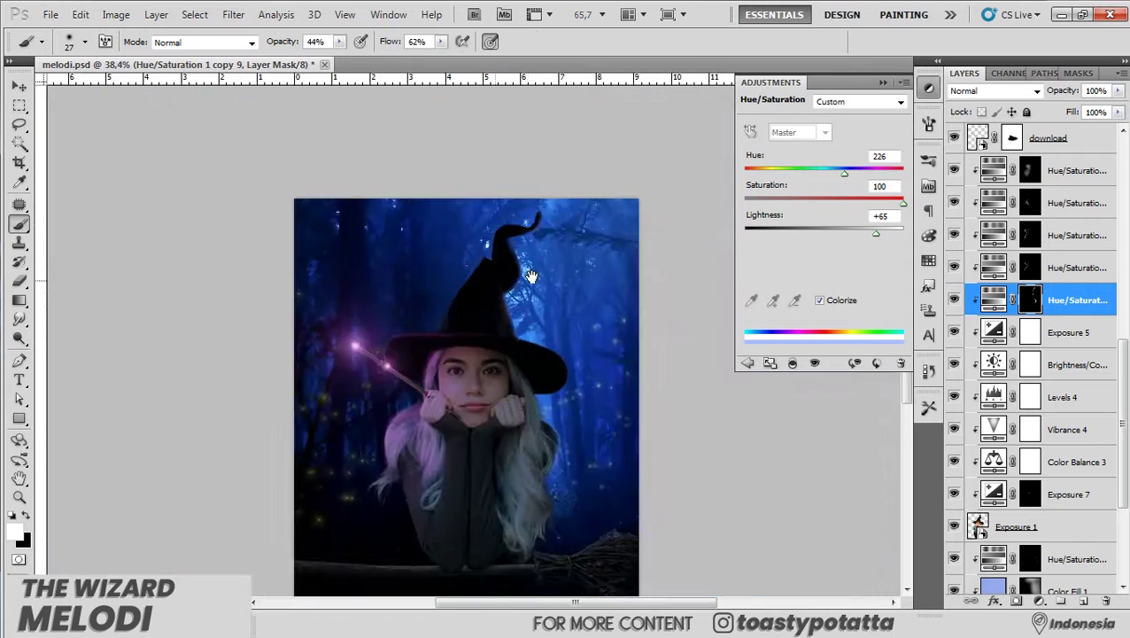
{"action": "scroll", "coordinate": [339, 292], "scroll_direction": "up", "scroll_amount": 3, "text": "alt"}
{"action": "scroll", "coordinate": [360, 232], "scroll_direction": "up", "scroll_amount": 2, "text": "alt"}
{"action": "left_click_drag", "start_coordinate": [447, 266], "coordinate": [624, 359]}
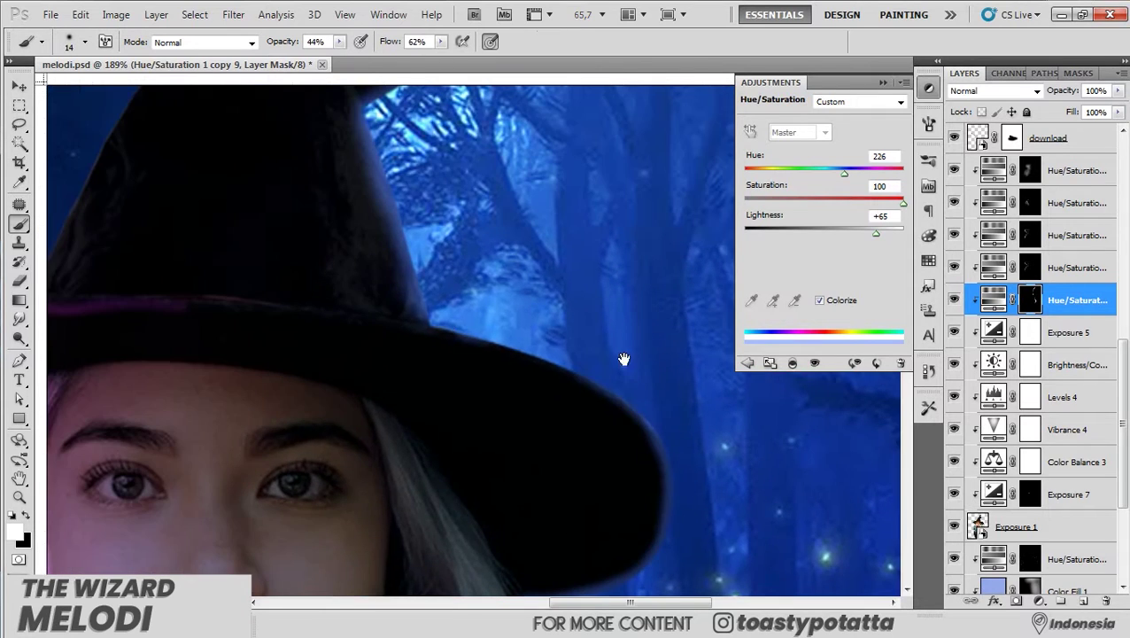
{"action": "scroll", "coordinate": [518, 373], "scroll_direction": "down", "scroll_amount": 4, "text": "alt"}
{"action": "scroll", "coordinate": [504, 355], "scroll_direction": "up", "scroll_amount": 2, "text": "alt"}
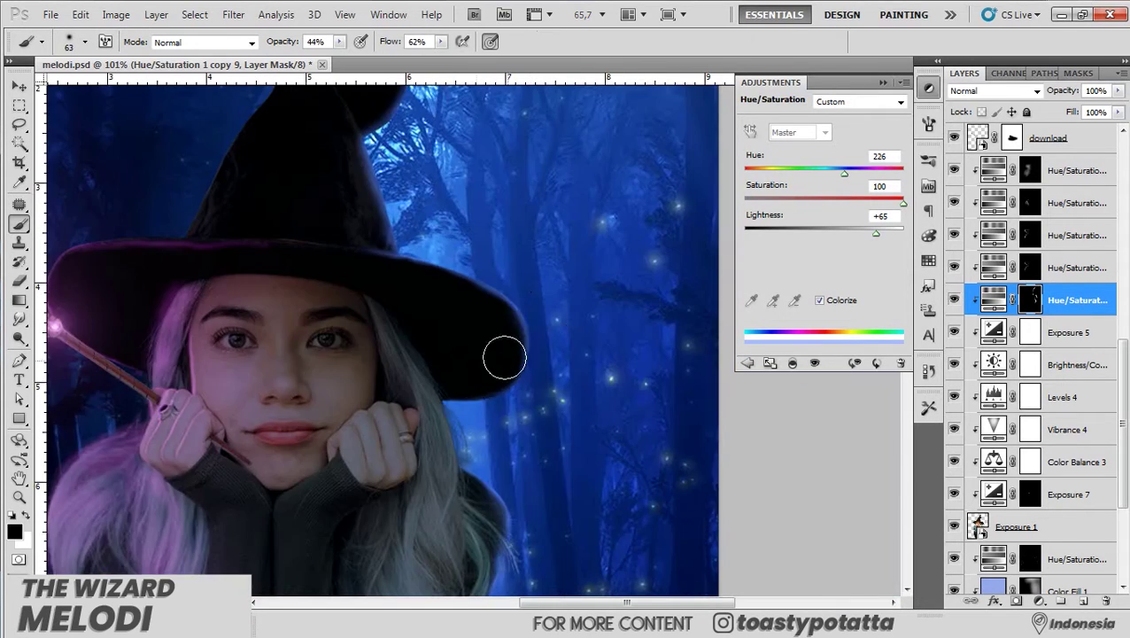
{"action": "scroll", "coordinate": [529, 356], "scroll_direction": "up", "scroll_amount": 1, "text": "alt"}
{"action": "key", "text": "x"}
{"action": "scroll", "coordinate": [514, 279], "scroll_direction": "up", "scroll_amount": 3}
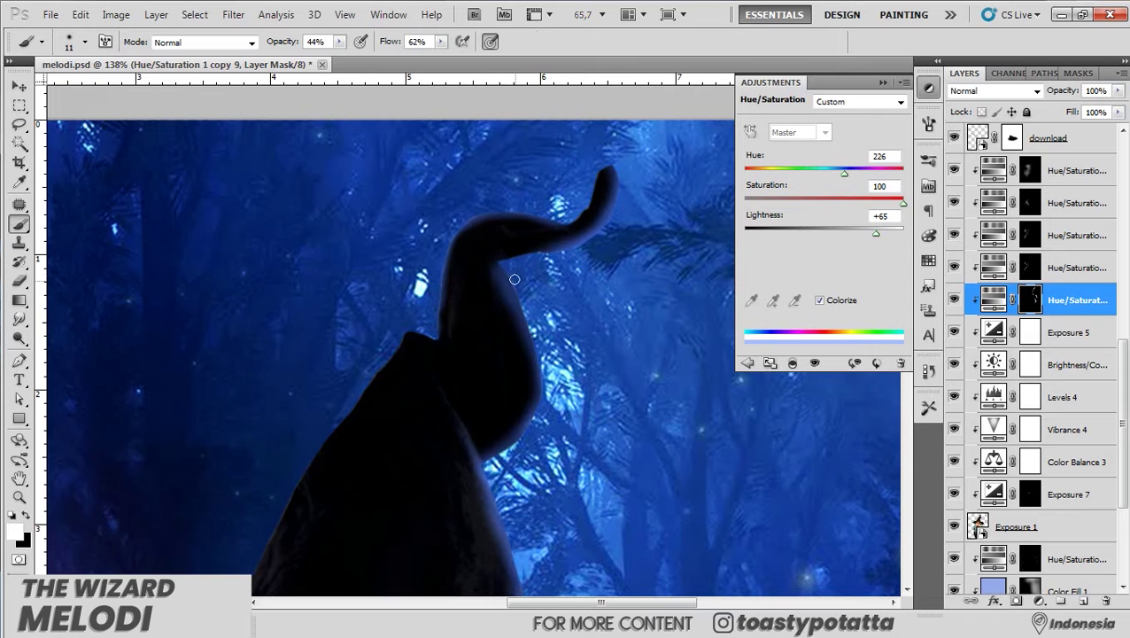
{"action": "scroll", "coordinate": [505, 310], "scroll_direction": "down", "scroll_amount": 5, "text": "alt"}
{"action": "scroll", "coordinate": [496, 372], "scroll_direction": "up", "scroll_amount": 1, "text": "alt"}
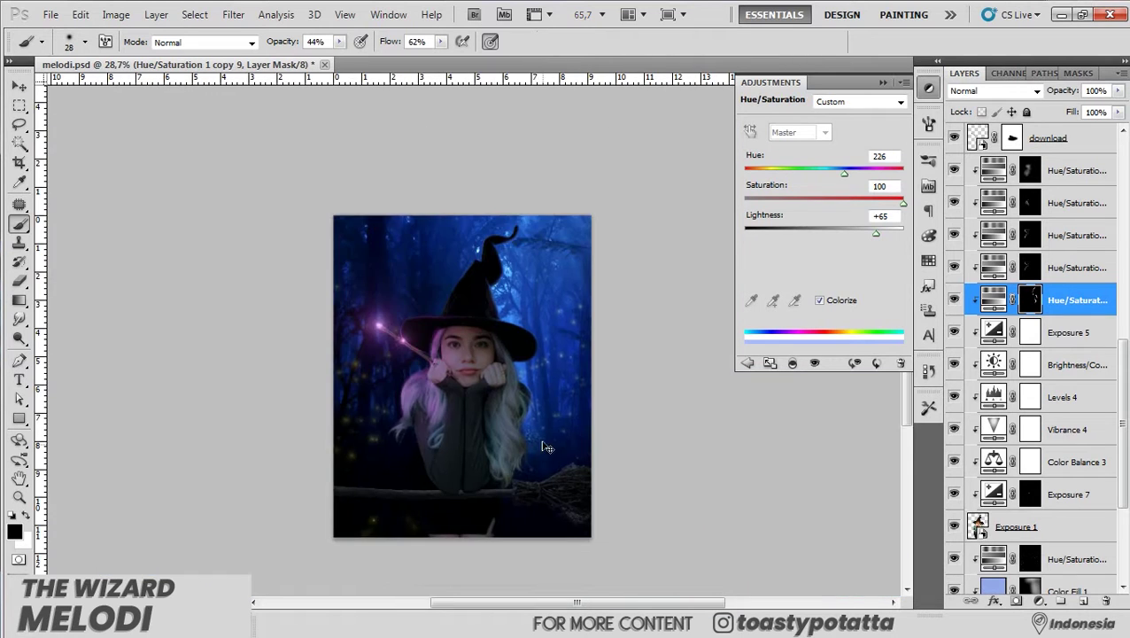
{"action": "scroll", "coordinate": [496, 450], "scroll_direction": "up", "scroll_amount": 4, "text": "alt"}
{"action": "key", "text": "x"}
{"action": "scroll", "coordinate": [483, 335], "scroll_direction": "down", "scroll_amount": 3, "text": "alt"}
{"action": "scroll", "coordinate": [542, 454], "scroll_direction": "down", "scroll_amount": 1, "text": "alt"}
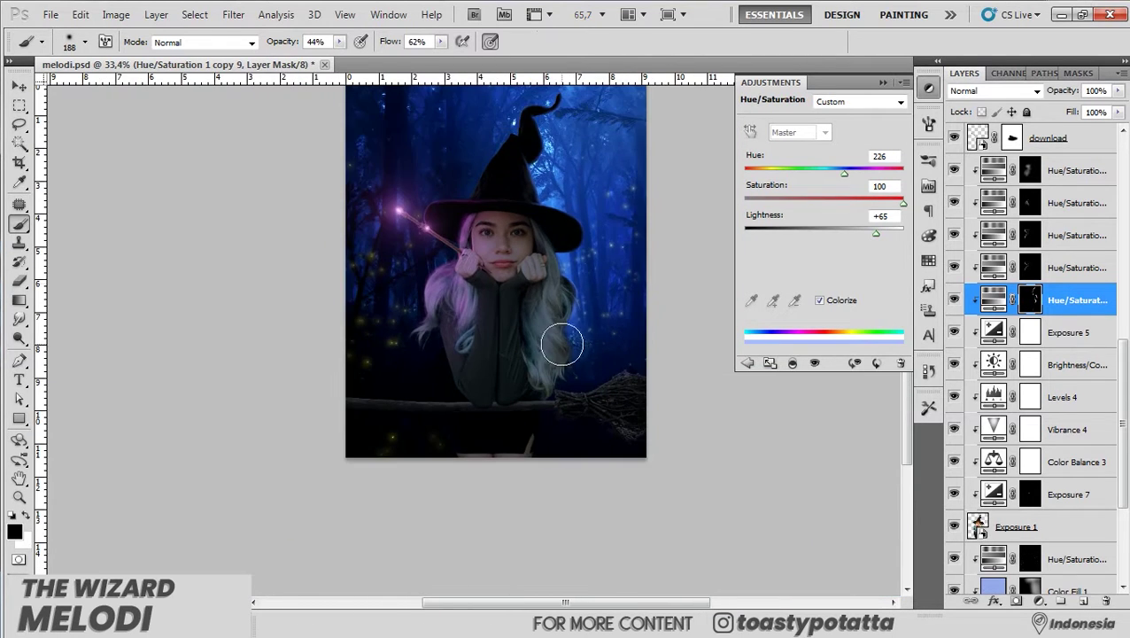
{"action": "scroll", "coordinate": [560, 340], "scroll_direction": "up", "scroll_amount": 3, "text": "alt"}
{"action": "scroll", "coordinate": [517, 353], "scroll_direction": "down", "scroll_amount": 3, "text": "alt"}
{"action": "scroll", "coordinate": [572, 286], "scroll_direction": "down", "scroll_amount": 1, "text": "alt"}
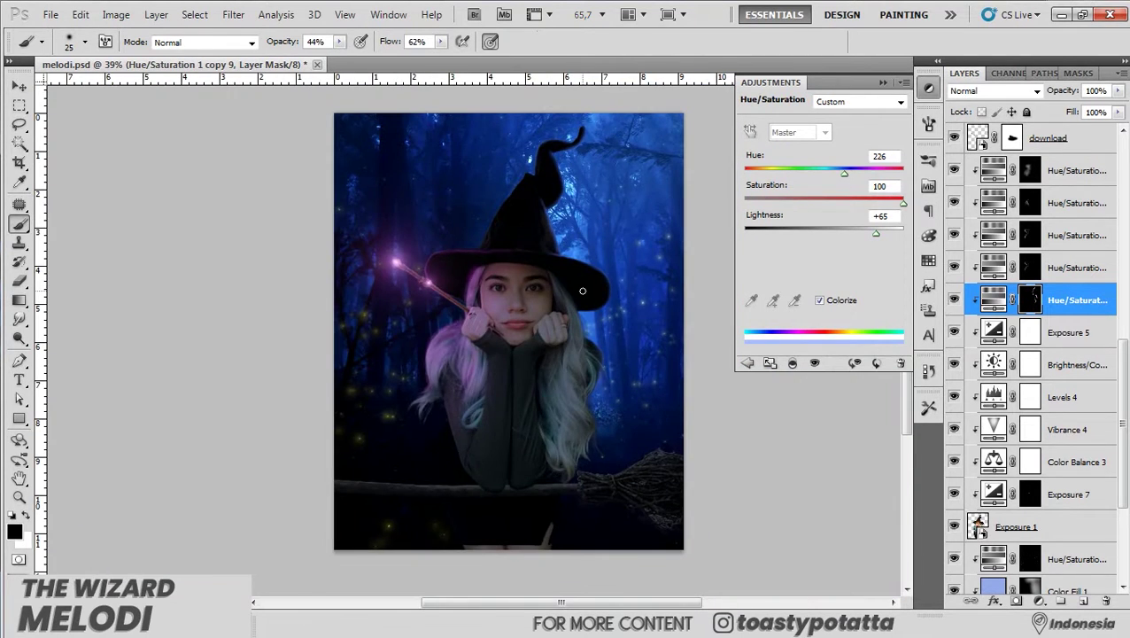
Inspect the purple Hue/Saturation mask, then return to Hue/Saturation 1 copy 9.
{"action": "left_click", "coordinate": [1029, 173]}
{"action": "scroll", "coordinate": [504, 287], "scroll_direction": "up", "scroll_amount": 10, "text": "alt"}
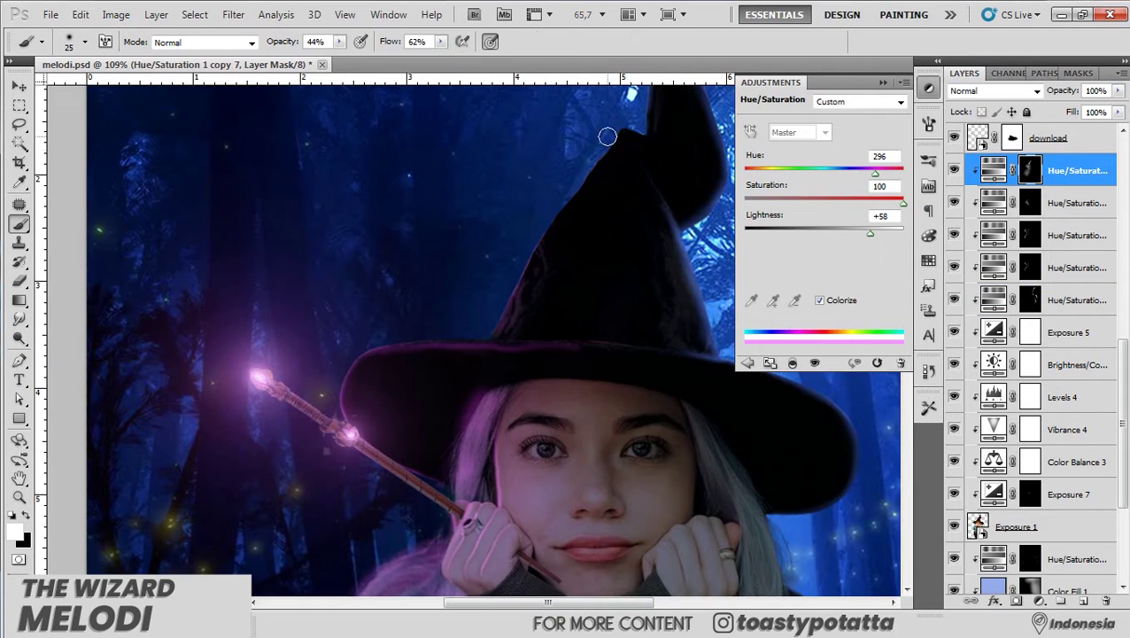
{"action": "scroll", "coordinate": [595, 172], "scroll_direction": "down", "scroll_amount": 5, "text": "alt"}
{"action": "scroll", "coordinate": [559, 176], "scroll_direction": "up", "scroll_amount": 5, "text": "alt"}
{"action": "left_click", "coordinate": [560, 176], "text": "ctrl"}
{"action": "scroll", "coordinate": [560, 177], "scroll_direction": "down", "scroll_amount": 1, "text": "alt"}
{"action": "scroll", "coordinate": [603, 224], "scroll_direction": "down", "scroll_amount": 3, "text": "alt"}
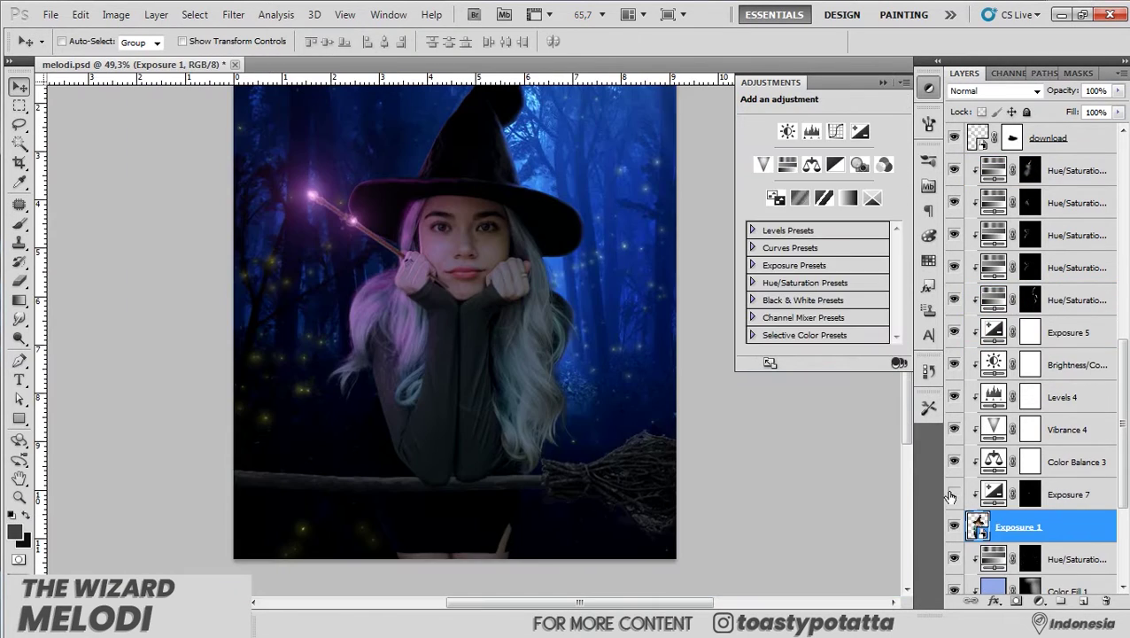
Paint white on the Exposure 7 mask over the witch's dark top and arms.
{"action": "left_click", "coordinate": [991, 494]}
{"action": "key", "text": "b"}
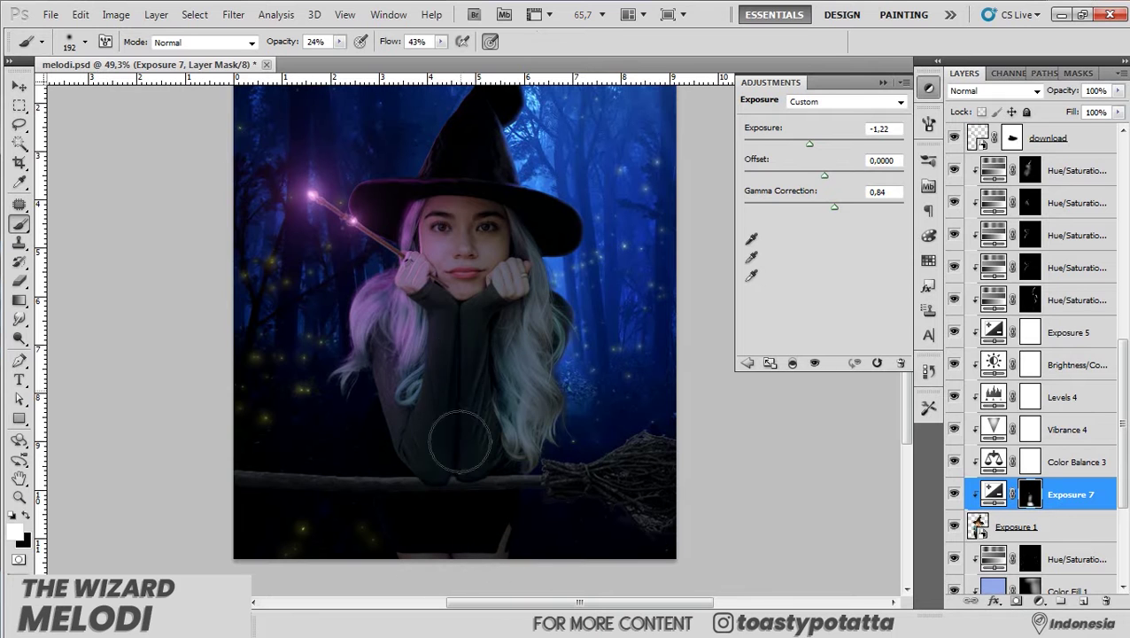
{"action": "left_click_drag", "start_coordinate": [497, 239], "coordinate": [522, 454]}
{"action": "scroll", "coordinate": [443, 373], "scroll_direction": "down", "scroll_amount": 1, "text": "alt"}
{"action": "scroll", "coordinate": [545, 408], "scroll_direction": "up", "scroll_amount": 4, "text": "alt"}
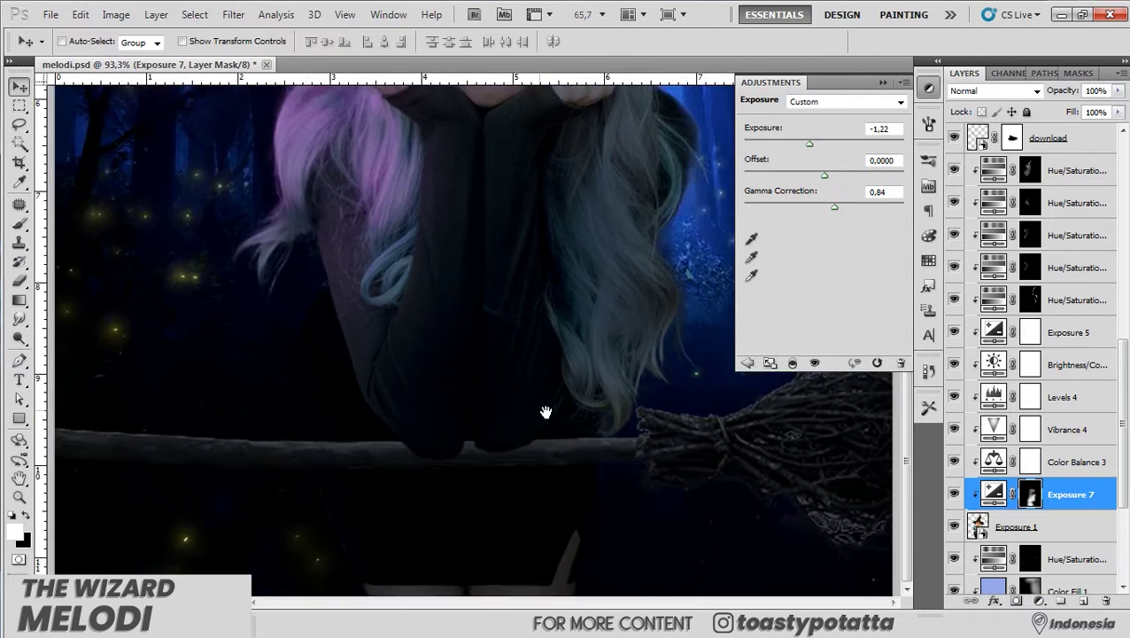
{"action": "scroll", "coordinate": [516, 307], "scroll_direction": "down", "scroll_amount": 3, "text": "alt"}
Toggle Exposure 7's visibility to compare her body with and without the −1.22 darkening.
{"action": "left_click", "coordinate": [954, 494]}
{"action": "scroll", "coordinate": [443, 324], "scroll_direction": "up", "scroll_amount": 3, "text": "alt"}
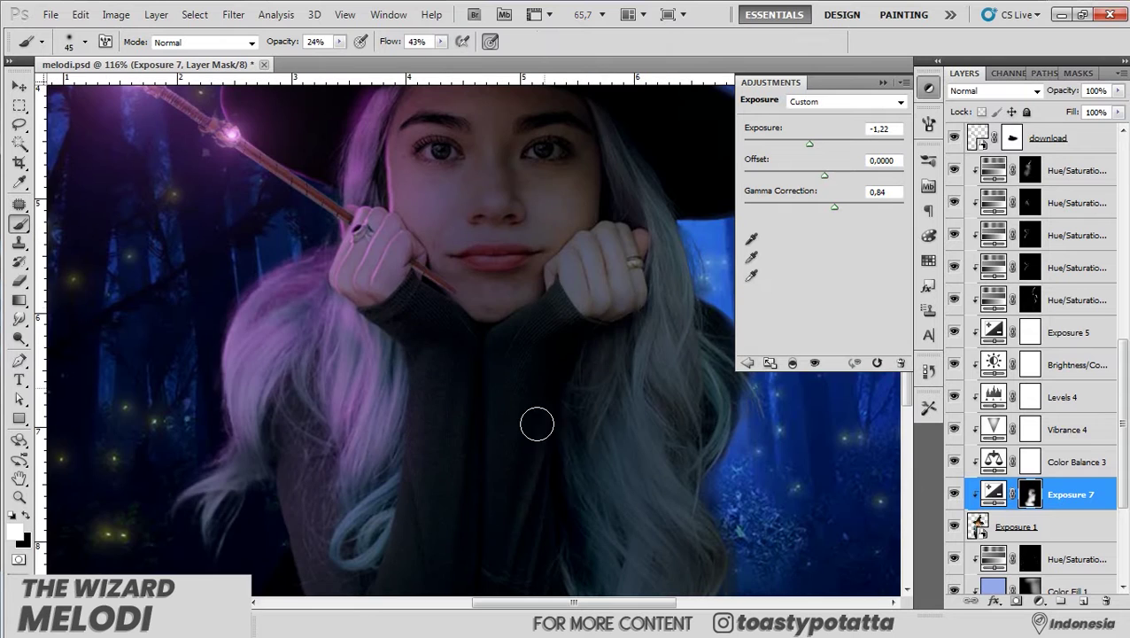
{"action": "scroll", "coordinate": [536, 425], "scroll_direction": "down", "scroll_amount": 3, "text": "alt"}
{"action": "scroll", "coordinate": [492, 417], "scroll_direction": "up", "scroll_amount": 1, "text": "alt"}
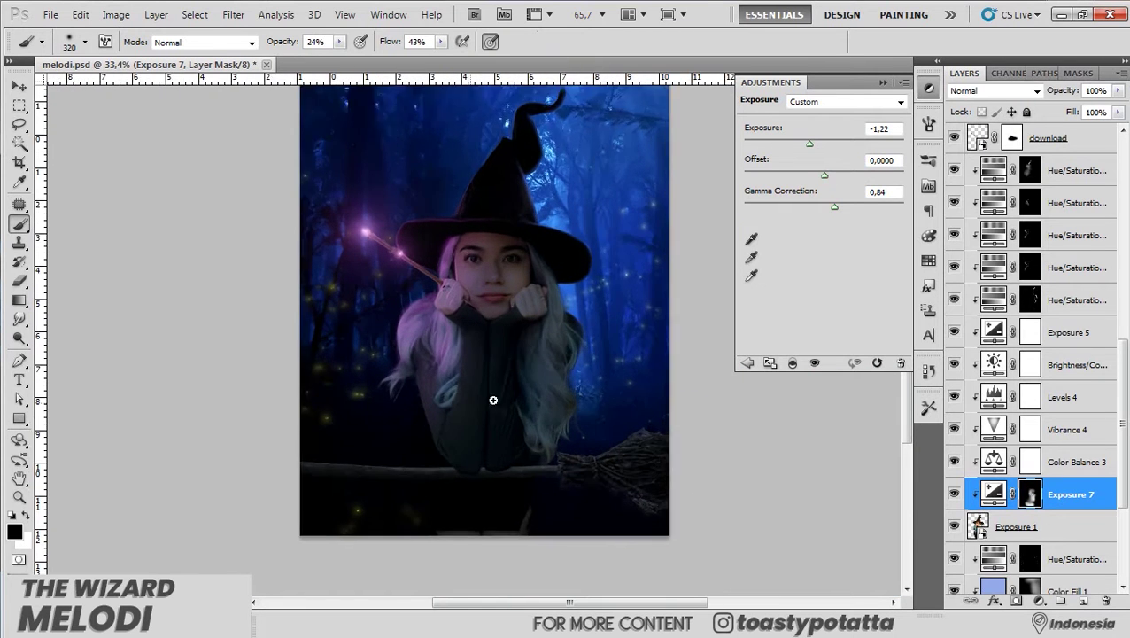
{"action": "scroll", "coordinate": [504, 398], "scroll_direction": "up", "scroll_amount": 1, "text": "alt"}
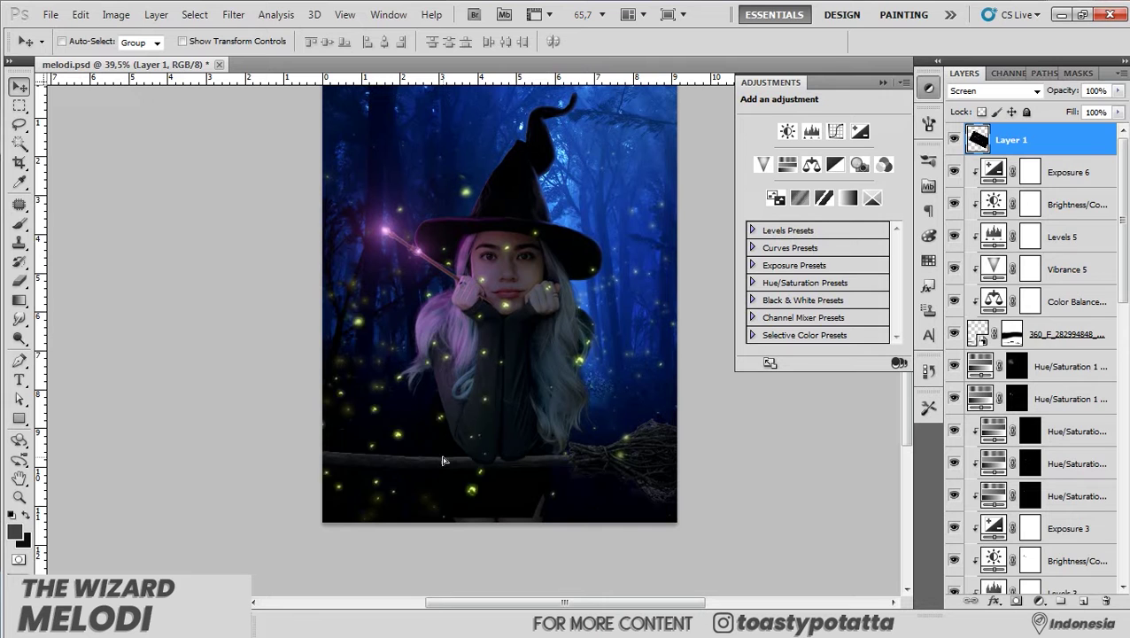
Duplicate the fireflies Layer 1, add a black mask, and rotate the copy about 137°.
{"action": "key", "text": "ctrl+j"}
{"action": "left_click", "coordinate": [1016, 601], "text": "alt"}
{"action": "key", "text": "b"}
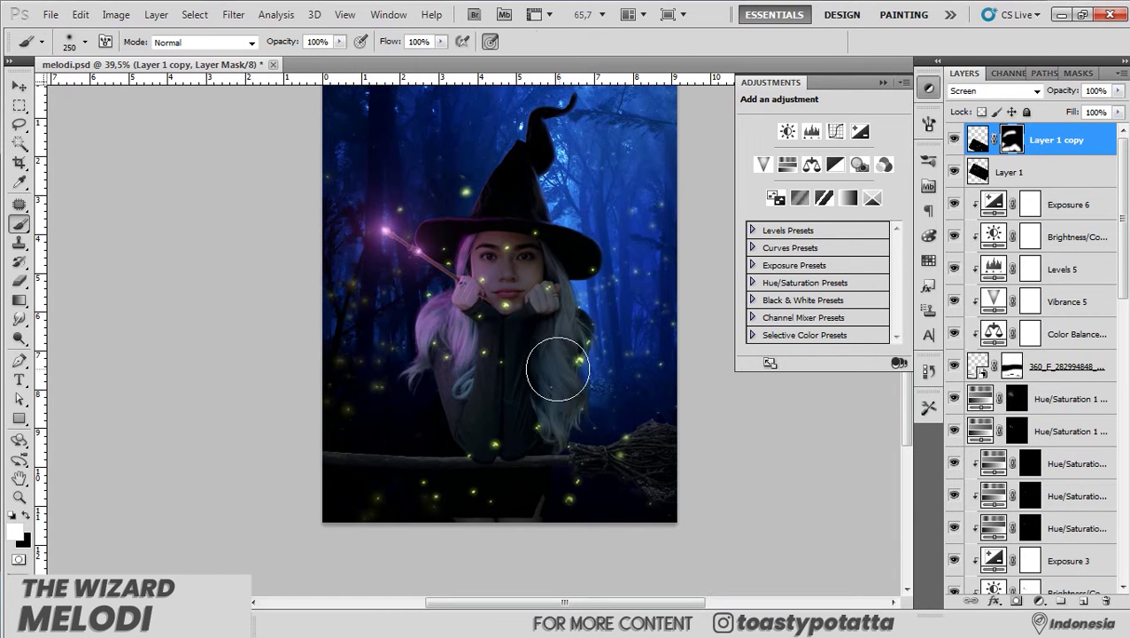
{"action": "key", "text": "ctrl+t"}
{"action": "mouse_move", "coordinate": [275, 465]}
{"action": "left_mouse_down"}
{"action": "mouse_move", "coordinate": [469, 428]}
{"action": "mouse_move", "coordinate": [619, 372]}
{"action": "left_mouse_up"}
{"action": "key", "text": "Return"}
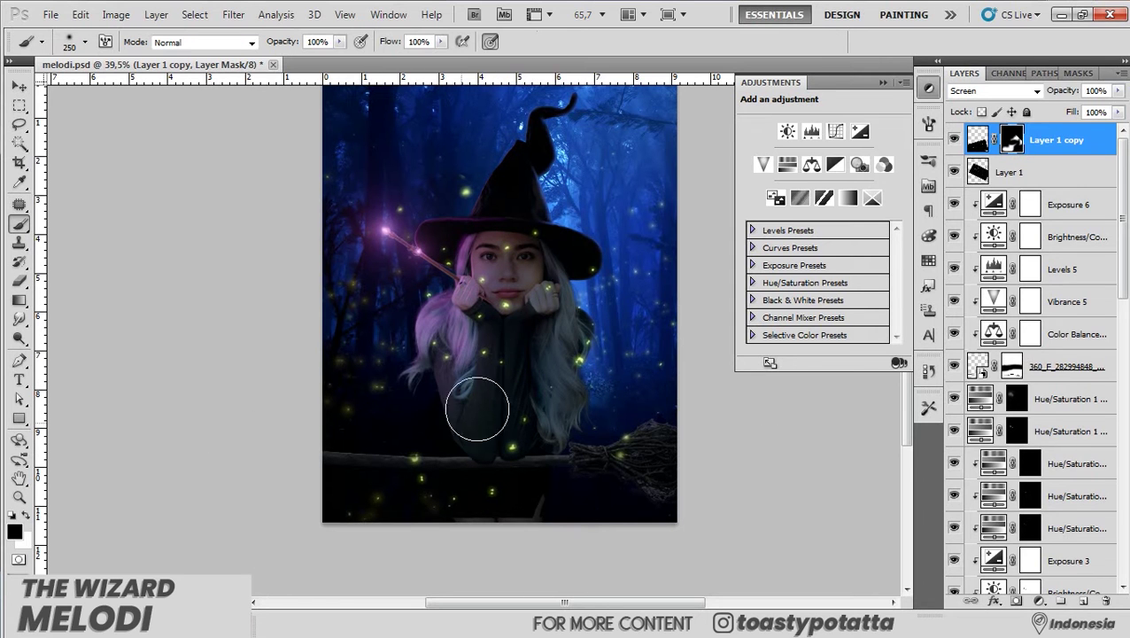
Make a hidden spare copy of Layer 1 as Layer 1 copy 2.
{"action": "key", "text": "alt+bracketleft"}
{"action": "left_click", "coordinate": [1062, 146]}
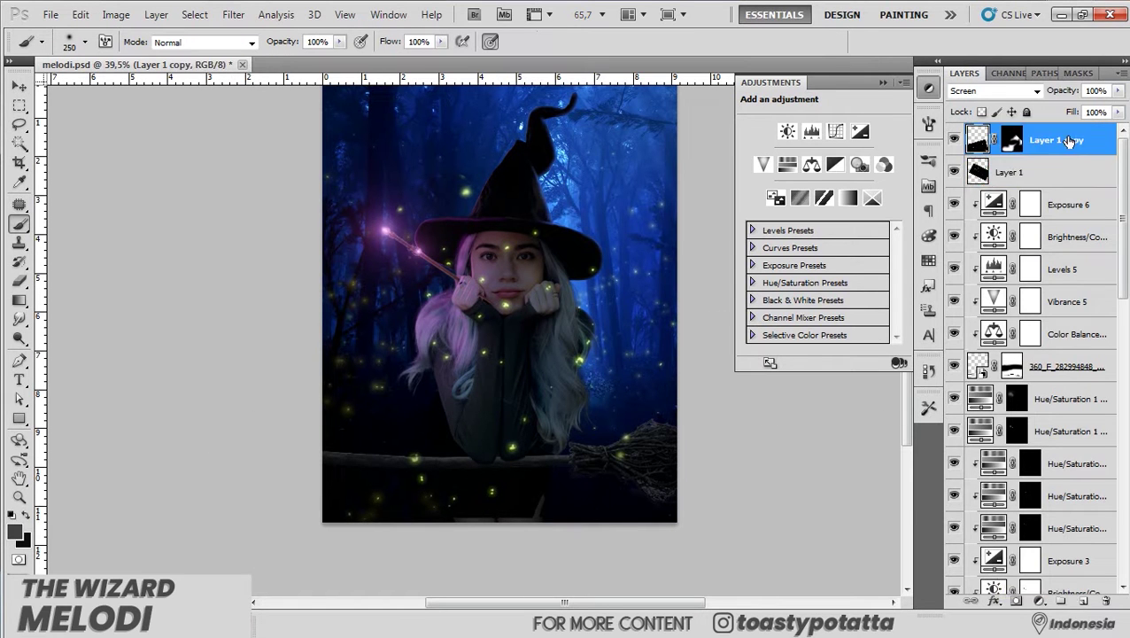
{"action": "key", "text": "ctrl+j"}
{"action": "left_click", "coordinate": [1054, 139]}
{"action": "left_click", "coordinate": [1027, 171], "text": "shift"}
{"action": "left_click", "coordinate": [1027, 171]}
Put a Hue/Saturation 2 copy (hue 57, saturation 100, lightness +63) on top with an inverted black mask.
{"action": "scroll", "coordinate": [1036, 354], "scroll_direction": "down", "scroll_amount": 5}
{"action": "left_click", "coordinate": [1063, 434]}
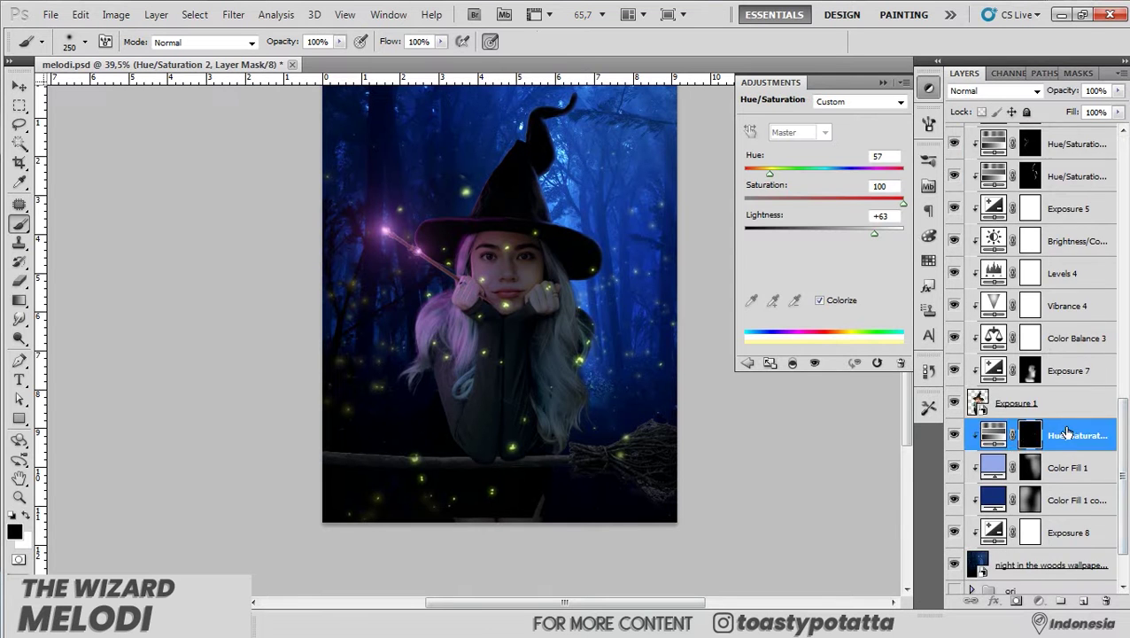
{"action": "right_click", "coordinate": [1015, 139]}
{"action": "right_click", "coordinate": [516, 228]}
{"action": "key", "text": "Escape"}
{"action": "scroll", "coordinate": [345, 230], "scroll_direction": "up", "scroll_amount": 3}
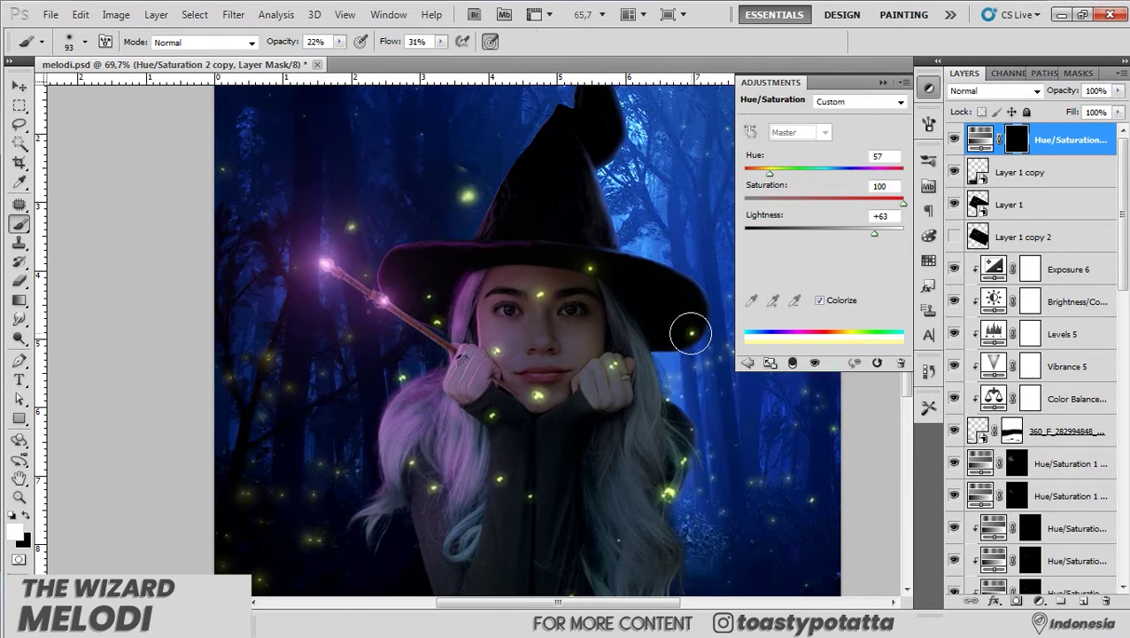
{"action": "scroll", "coordinate": [432, 368], "scroll_direction": "down", "scroll_amount": 3}
{"action": "scroll", "coordinate": [562, 433], "scroll_direction": "down", "scroll_amount": 3}
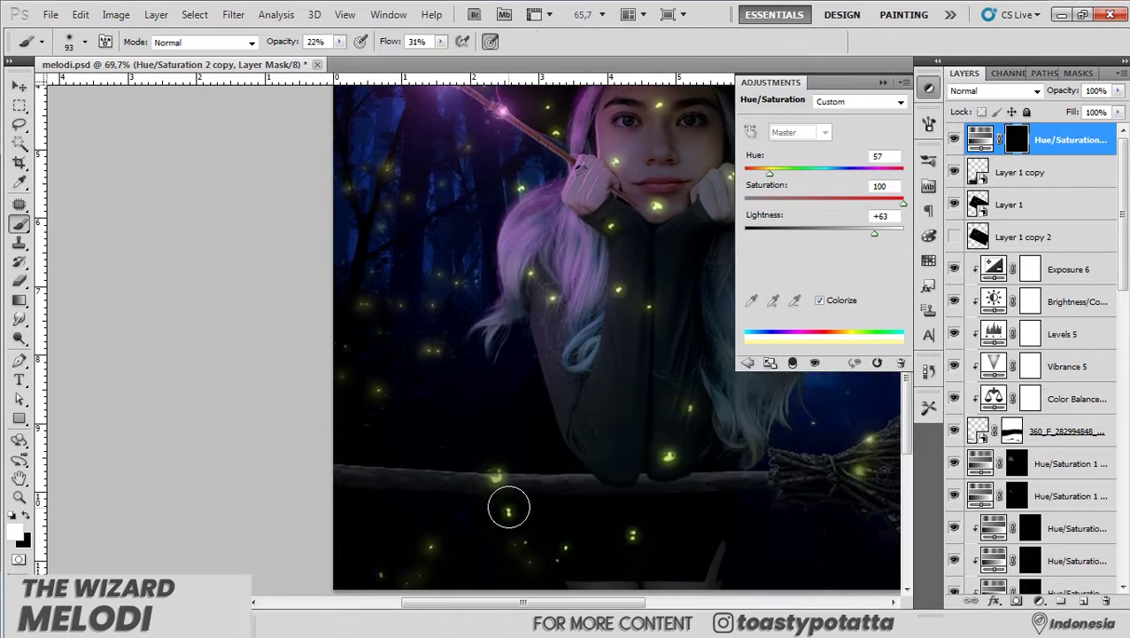
{"action": "scroll", "coordinate": [508, 506], "scroll_direction": "down", "scroll_amount": 2}
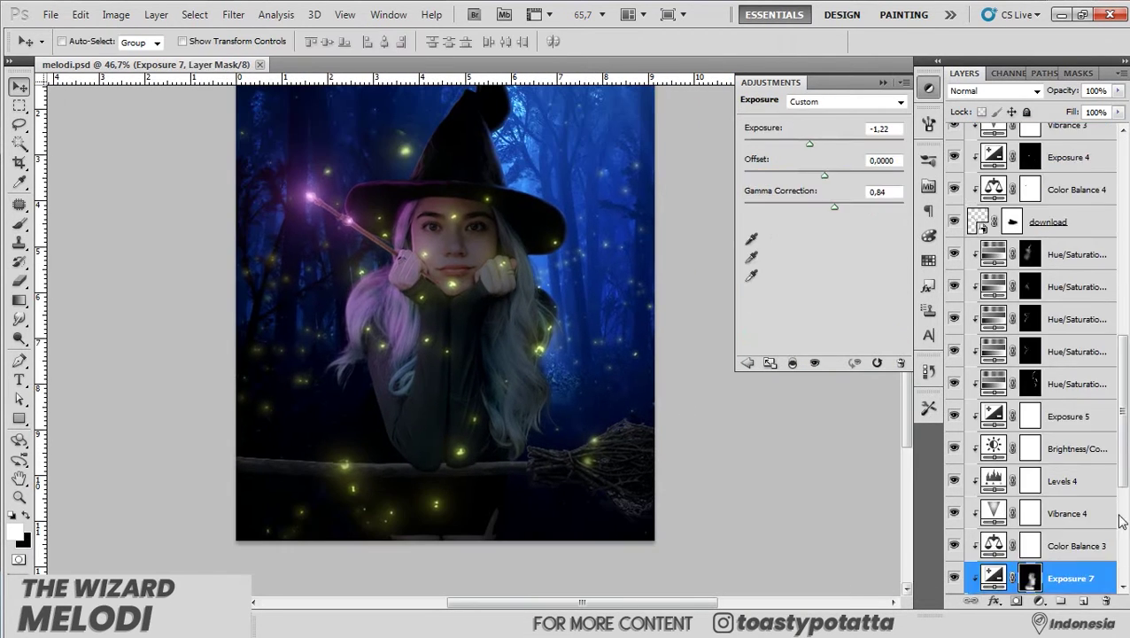
Invert Color Fill 2's mask and paint it over the witch's lower body, restoring lit areas with black.
{"action": "left_click", "coordinate": [1030, 481]}
{"action": "key", "text": "ctrl+i"}
{"action": "key", "text": "b"}
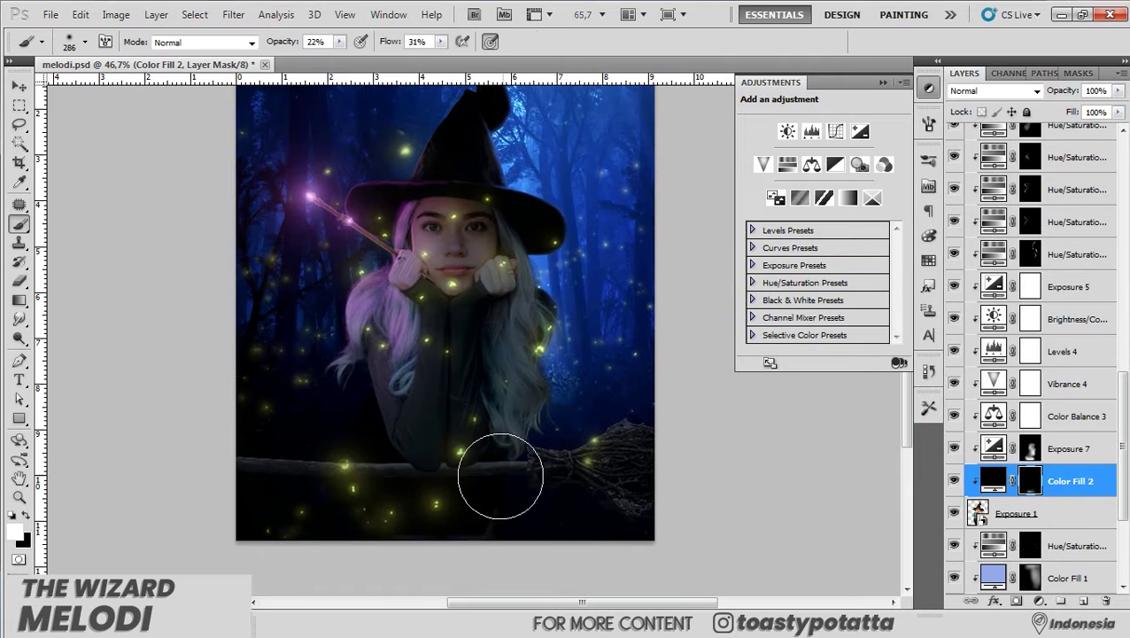
{"action": "left_click_drag", "start_coordinate": [383, 406], "coordinate": [366, 315]}
{"action": "scroll", "coordinate": [531, 368], "scroll_direction": "up", "scroll_amount": 2}
{"action": "scroll", "coordinate": [550, 449], "scroll_direction": "up", "scroll_amount": 2}
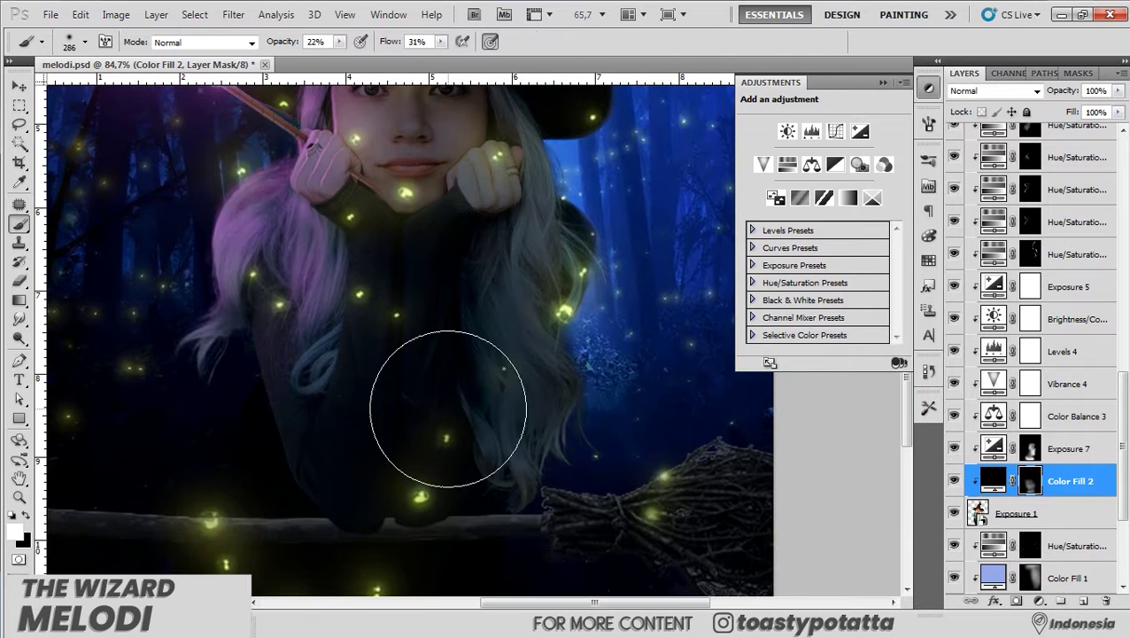
{"action": "scroll", "coordinate": [580, 378], "scroll_direction": "up", "scroll_amount": 3}
{"action": "key", "text": "x"}
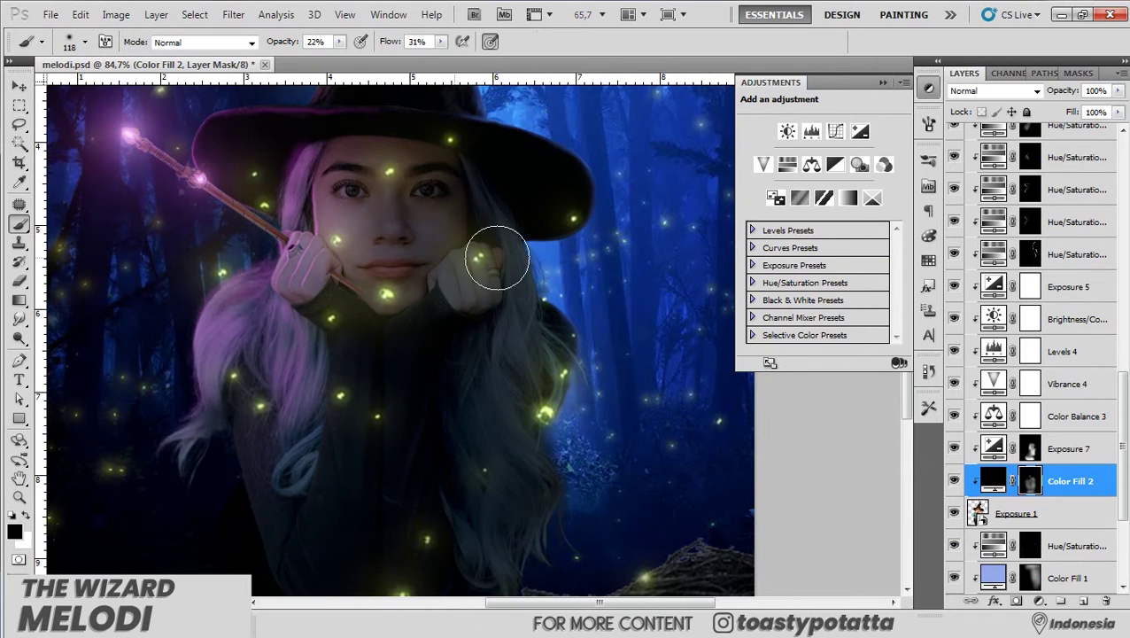
{"action": "scroll", "coordinate": [753, 424], "scroll_direction": "down", "scroll_amount": 4}
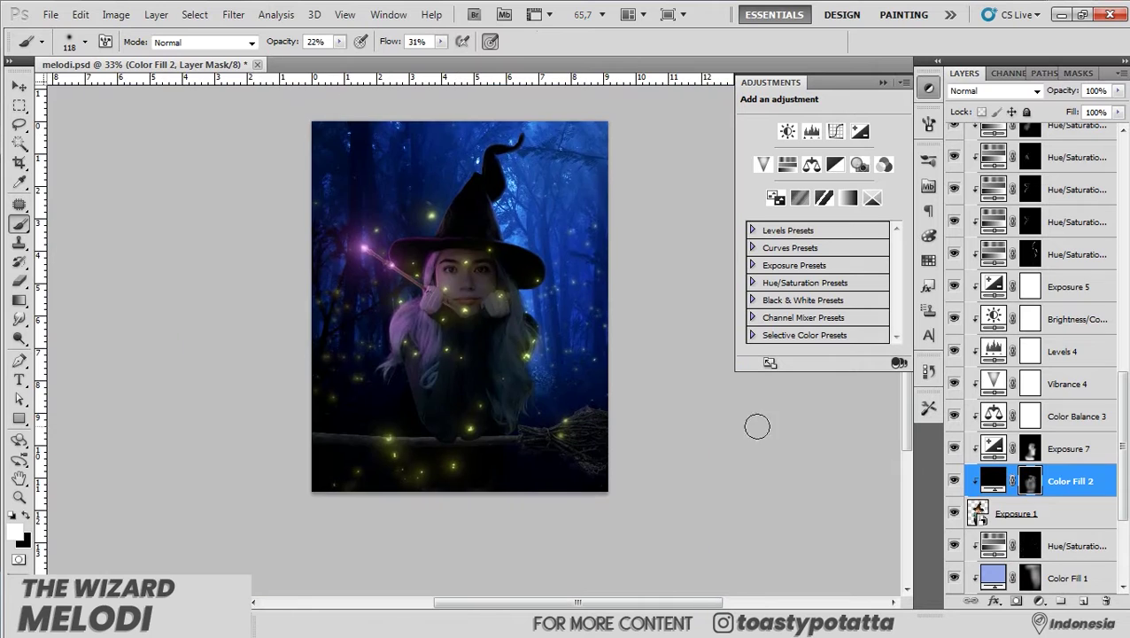
{"action": "scroll", "coordinate": [753, 423], "scroll_direction": "up", "scroll_amount": 3}
{"action": "scroll", "coordinate": [754, 423], "scroll_direction": "up", "scroll_amount": 3}
Duplicate the Hue/Saturation layer as copy 10 with lightness +74 and an inverted black mask.
{"action": "left_click", "coordinate": [1063, 408]}
{"action": "key", "text": "ctrl+j"}
{"action": "key", "text": "ctrl+i"}
{"action": "left_click_drag", "start_coordinate": [892, 235], "coordinate": [884, 237]}
{"action": "double_click", "coordinate": [1044, 399]}
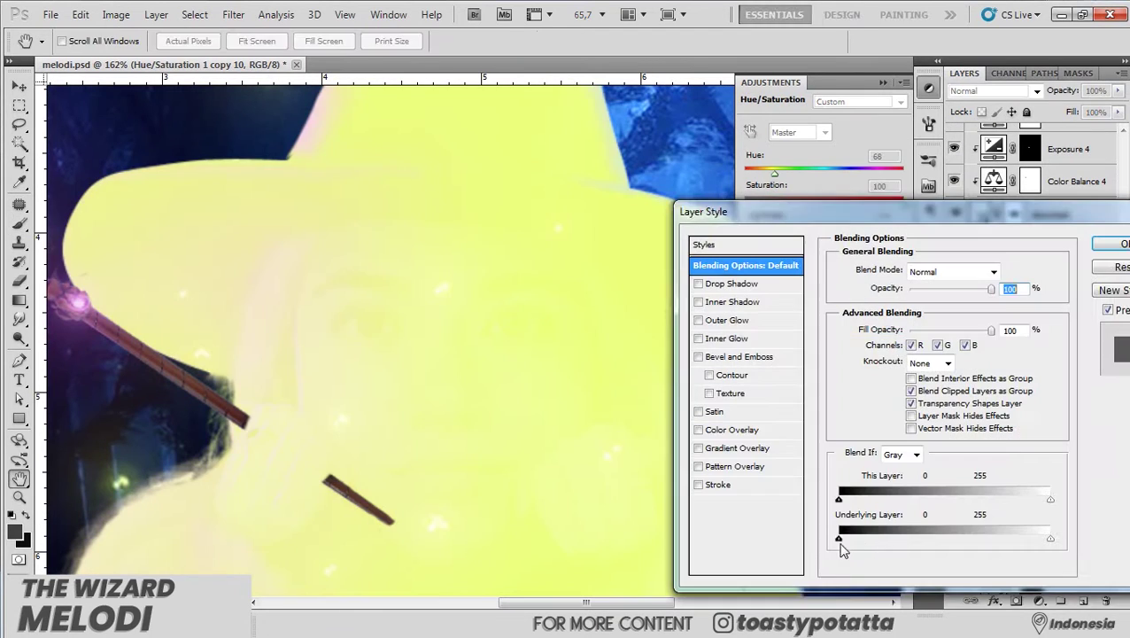
{"action": "key", "text": "Escape"}
{"action": "left_click", "coordinate": [1030, 407]}
{"action": "key", "text": "ctrl+i"}
{"action": "key", "text": "x"}
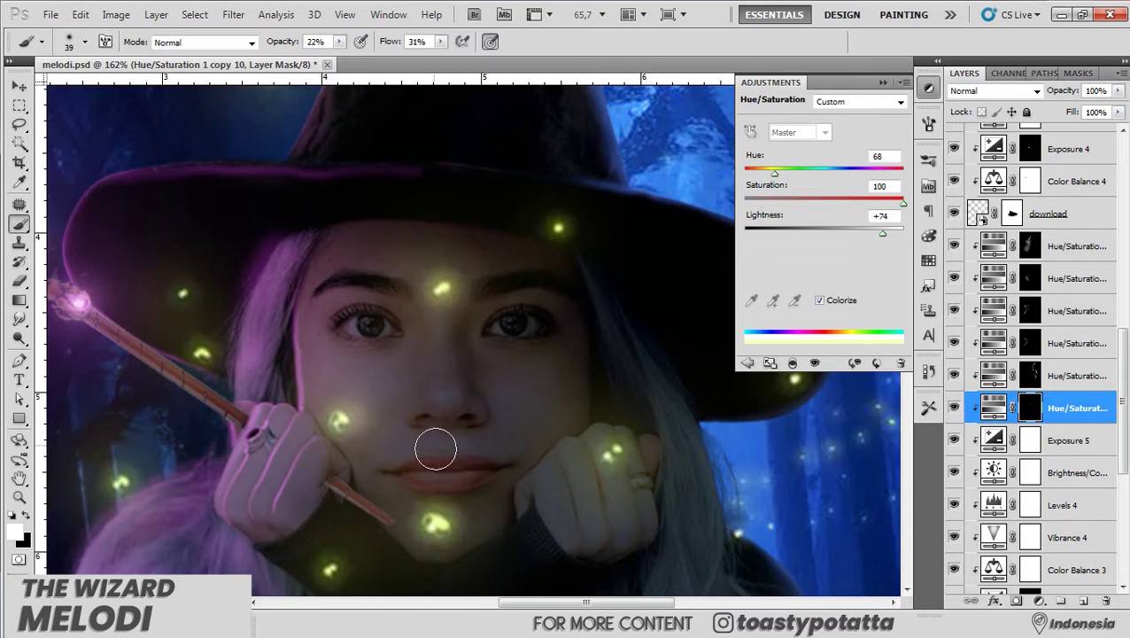
Paint soft white glows on the copy 10 mask over the fireflies on the witch's face.
{"action": "scroll", "coordinate": [435, 450], "scroll_direction": "down", "scroll_amount": 2}
{"action": "scroll", "coordinate": [359, 412], "scroll_direction": "down", "scroll_amount": 3}
{"action": "scroll", "coordinate": [358, 412], "scroll_direction": "down", "scroll_amount": 2}
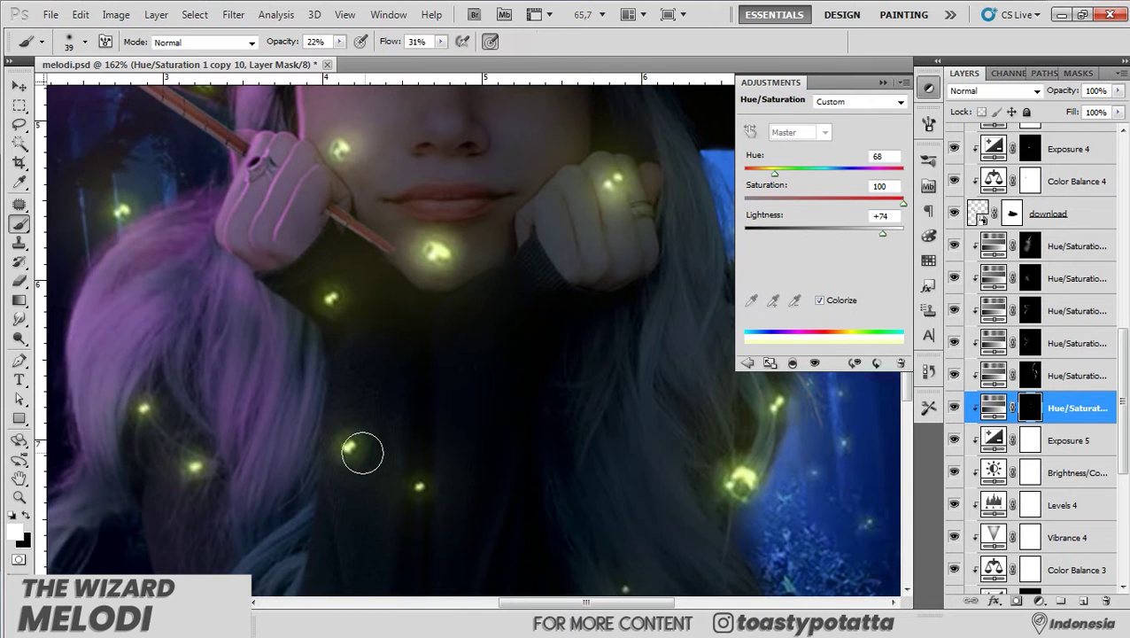
{"action": "scroll", "coordinate": [362, 453], "scroll_direction": "down", "scroll_amount": 2}
{"action": "scroll", "coordinate": [386, 425], "scroll_direction": "down", "scroll_amount": 2}
{"action": "scroll", "coordinate": [522, 449], "scroll_direction": "up", "scroll_amount": 2, "text": "alt"}
{"action": "scroll", "coordinate": [454, 377], "scroll_direction": "down", "scroll_amount": 1}
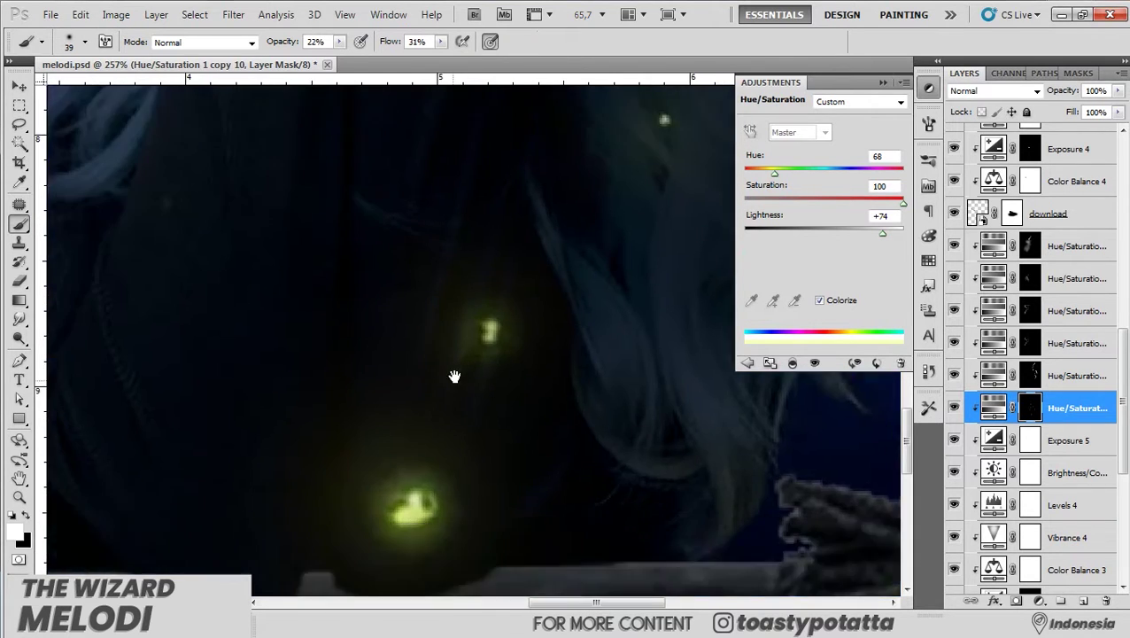
{"action": "scroll", "coordinate": [445, 392], "scroll_direction": "down", "scroll_amount": 2}
{"action": "scroll", "coordinate": [429, 316], "scroll_direction": "up", "scroll_amount": 3}
{"action": "scroll", "coordinate": [494, 283], "scroll_direction": "left", "scroll_amount": 2}
{"action": "scroll", "coordinate": [375, 328], "scroll_direction": "down", "scroll_amount": 1}
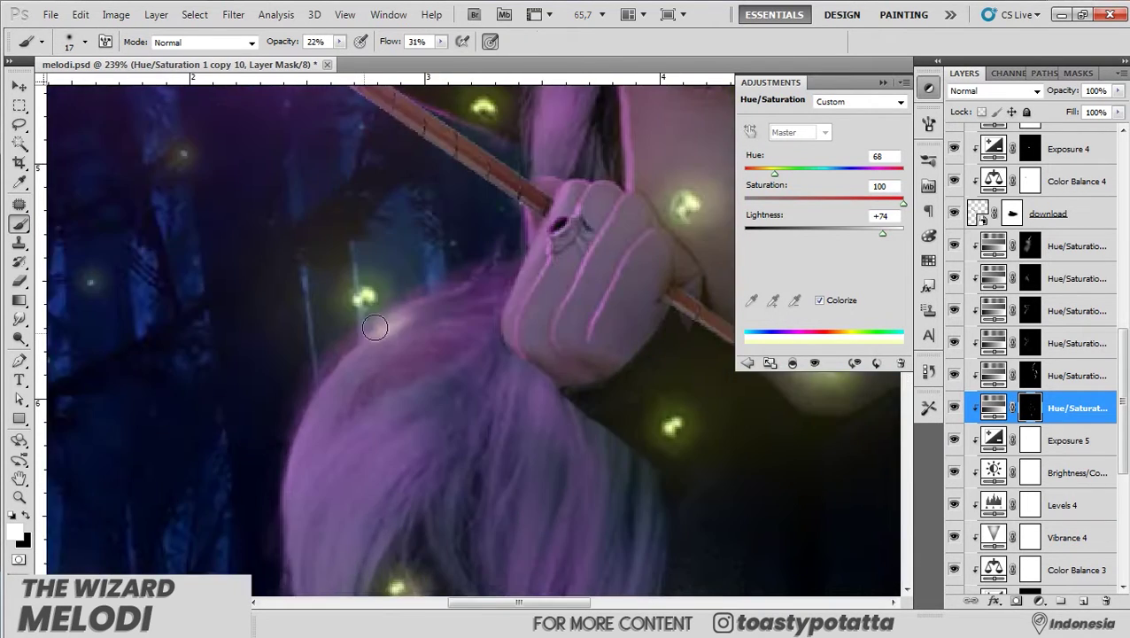
{"action": "scroll", "coordinate": [408, 310], "scroll_direction": "down", "scroll_amount": 3, "text": "alt"}
{"action": "scroll", "coordinate": [497, 291], "scroll_direction": "down", "scroll_amount": 2, "text": "alt"}
{"action": "scroll", "coordinate": [398, 319], "scroll_direction": "up", "scroll_amount": 4, "text": "alt"}
{"action": "scroll", "coordinate": [399, 329], "scroll_direction": "down", "scroll_amount": 1, "text": "alt"}
{"action": "key", "text": "x"}
{"action": "key", "text": "bracketright"}
{"action": "key", "text": "bracketright"}
{"action": "key", "text": "bracketright"}
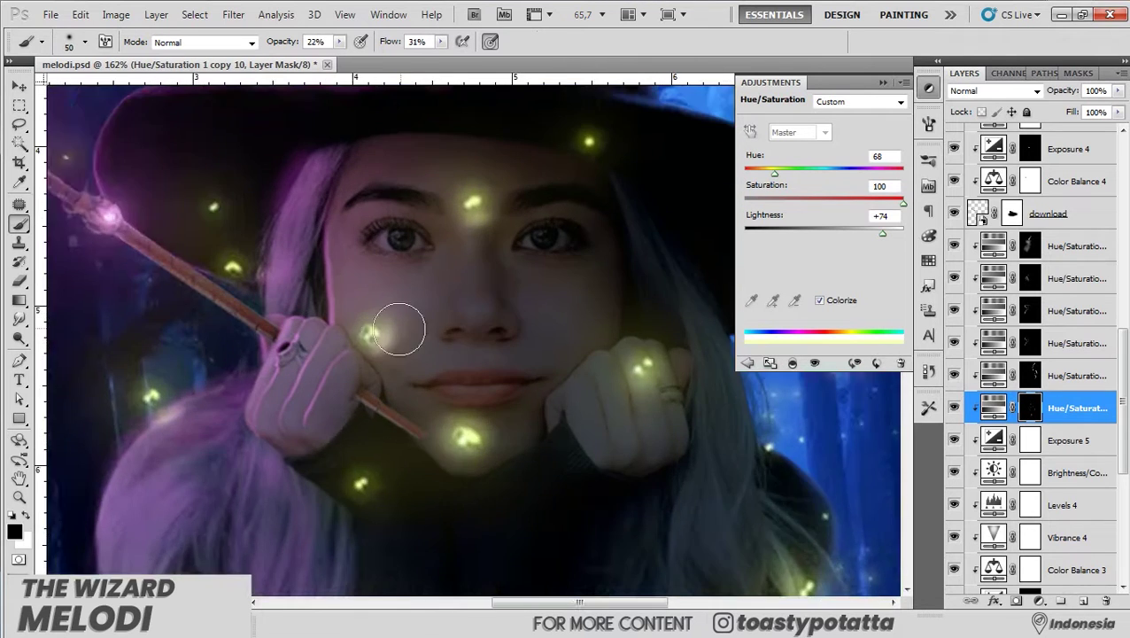
{"action": "scroll", "coordinate": [399, 329], "scroll_direction": "down", "scroll_amount": 1, "text": "alt"}
{"action": "key", "text": "bracketleft"}
{"action": "key", "text": "bracketleft"}
{"action": "key", "text": "bracketleft"}
{"action": "scroll", "coordinate": [472, 449], "scroll_direction": "up", "scroll_amount": 4, "text": "alt"}
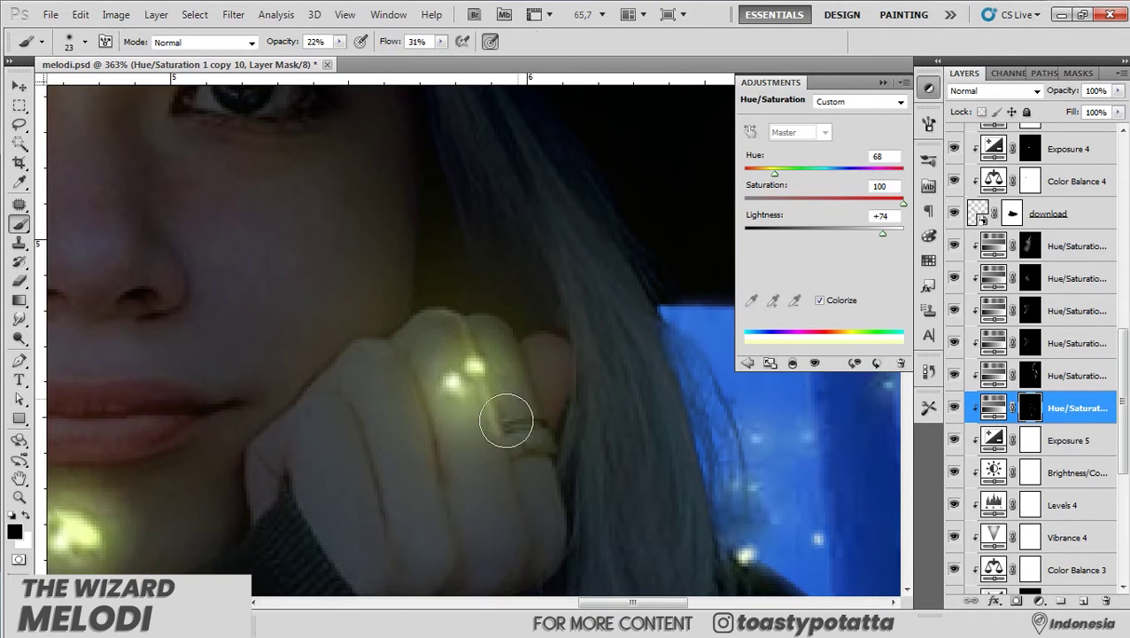
{"action": "scroll", "coordinate": [440, 484], "scroll_direction": "down", "scroll_amount": 4, "text": "alt"}
{"action": "scroll", "coordinate": [398, 403], "scroll_direction": "up", "scroll_amount": 4, "text": "alt"}
Add smaller glows over the fireflies on her hands and hair, resizing the brush for each.
{"action": "key", "text": "x"}
{"action": "key", "text": "bracketleft"}
{"action": "key", "text": "bracketleft"}
{"action": "key", "text": "bracketleft"}
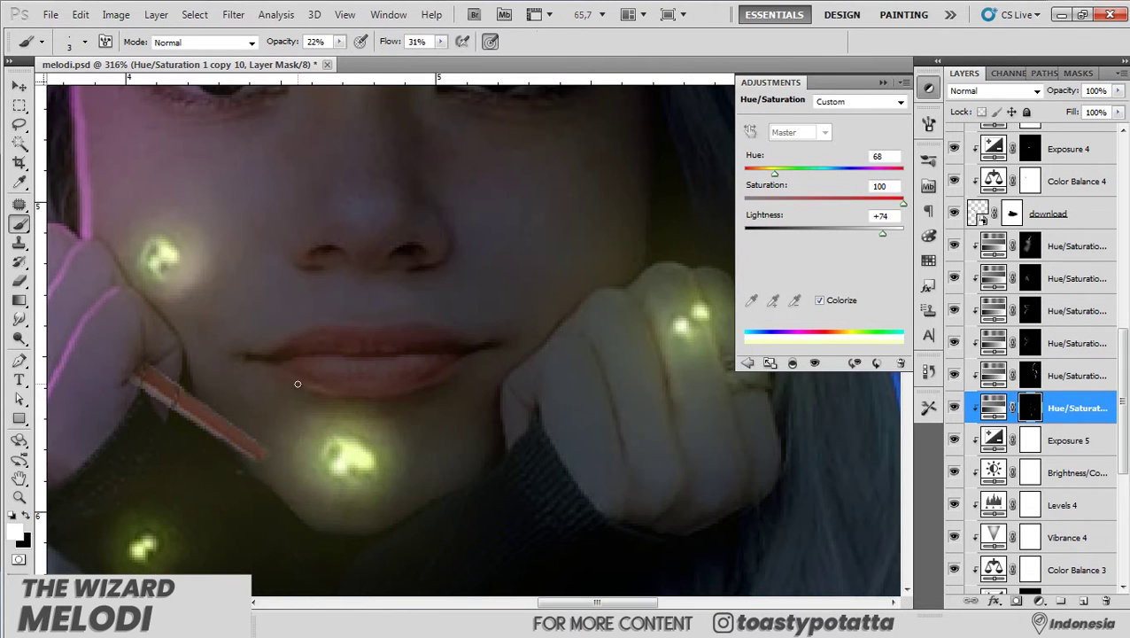
{"action": "scroll", "coordinate": [406, 361], "scroll_direction": "down", "scroll_amount": 1, "text": "alt"}
{"action": "scroll", "coordinate": [503, 306], "scroll_direction": "down", "scroll_amount": 1, "text": "alt"}
{"action": "scroll", "coordinate": [503, 306], "scroll_direction": "down", "scroll_amount": 2, "text": "alt"}
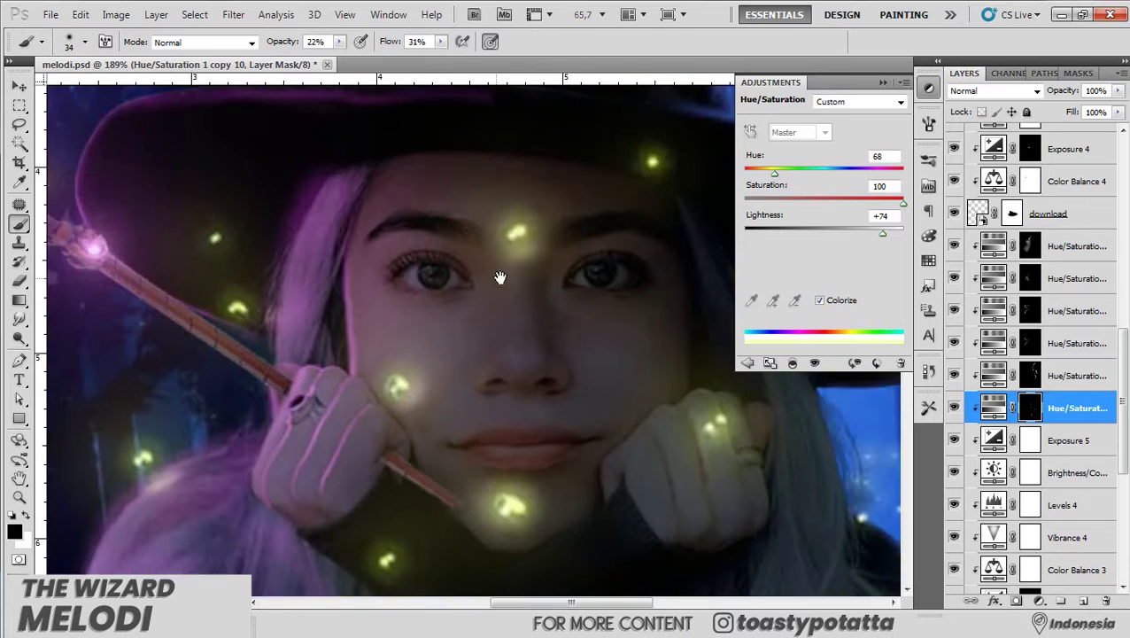
{"action": "scroll", "coordinate": [392, 298], "scroll_direction": "up", "scroll_amount": 4, "text": "alt"}
{"action": "key", "text": "x"}
{"action": "key", "text": "bracketleft"}
{"action": "key", "text": "bracketleft"}
{"action": "key", "text": "bracketleft"}
{"action": "scroll", "coordinate": [571, 285], "scroll_direction": "down", "scroll_amount": 1, "text": "alt"}
{"action": "scroll", "coordinate": [571, 285], "scroll_direction": "down", "scroll_amount": 2, "text": "alt"}
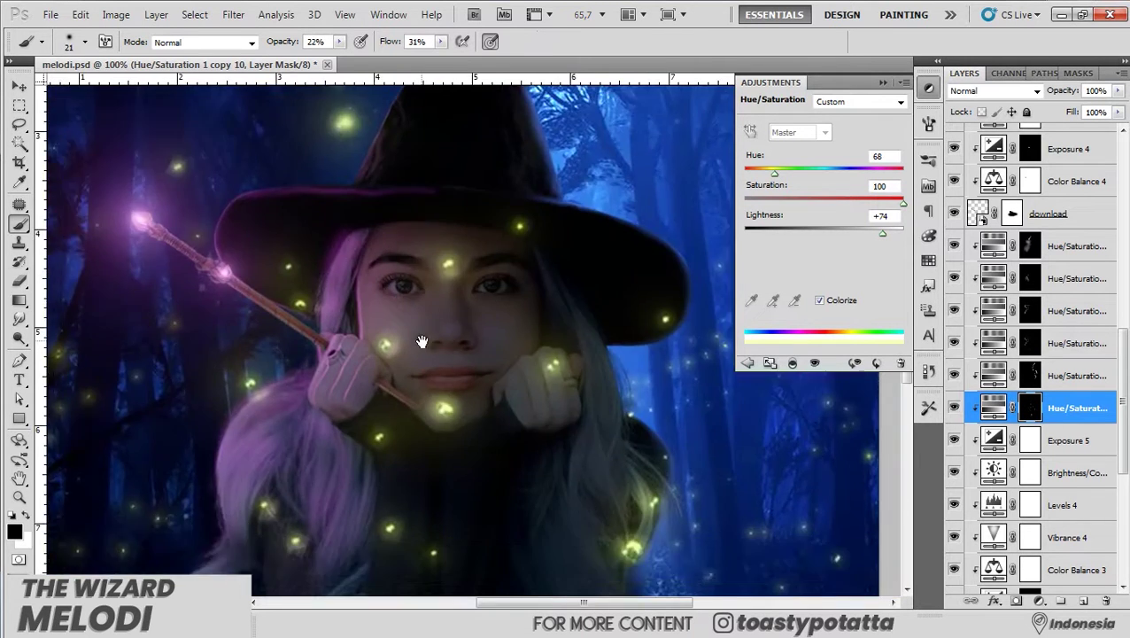
{"action": "scroll", "coordinate": [400, 366], "scroll_direction": "up", "scroll_amount": 4, "text": "alt"}
{"action": "key", "text": "x"}
{"action": "key", "text": "bracketleft"}
{"action": "key", "text": "bracketleft"}
{"action": "key", "text": "bracketleft"}
{"action": "right_click", "coordinate": [372, 285]}
{"action": "key", "text": "Escape"}
{"action": "key", "text": "x"}
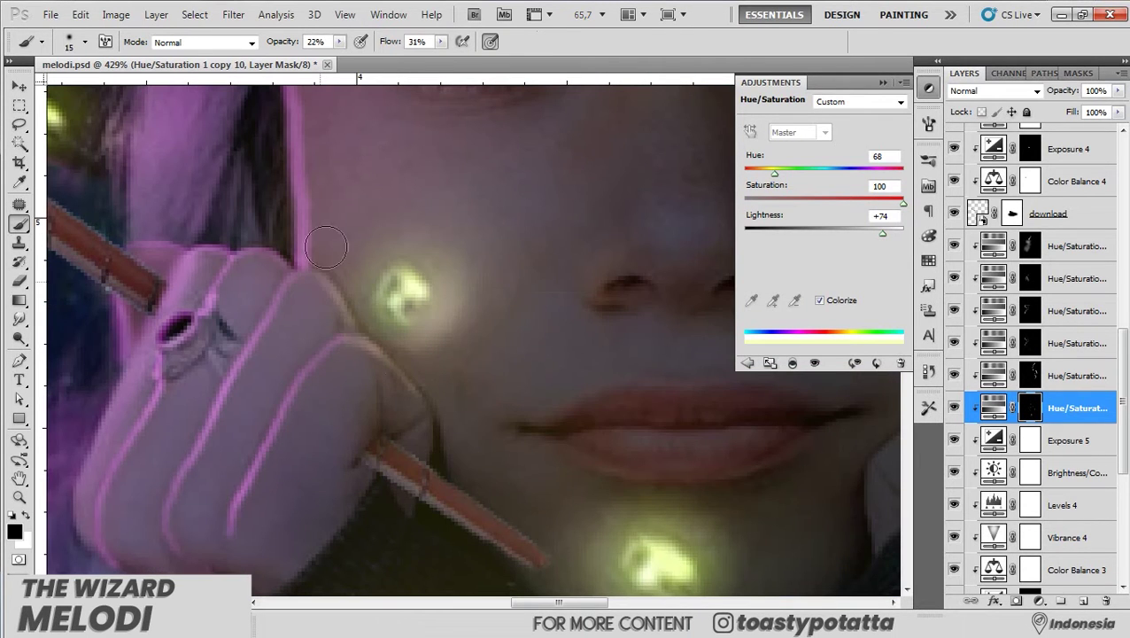
{"action": "scroll", "coordinate": [323, 248], "scroll_direction": "down", "scroll_amount": 3, "text": "alt"}
{"action": "scroll", "coordinate": [443, 438], "scroll_direction": "up", "scroll_amount": 3, "text": "alt"}
{"action": "key", "text": "x"}
Raise Hue/Saturation 1 copy 10 up the layer stack and refine the firefly glows.
{"action": "key", "text": "ctrl+bracketright"}
{"action": "key", "text": "ctrl+bracketright"}
{"action": "key", "text": "ctrl+bracketright"}
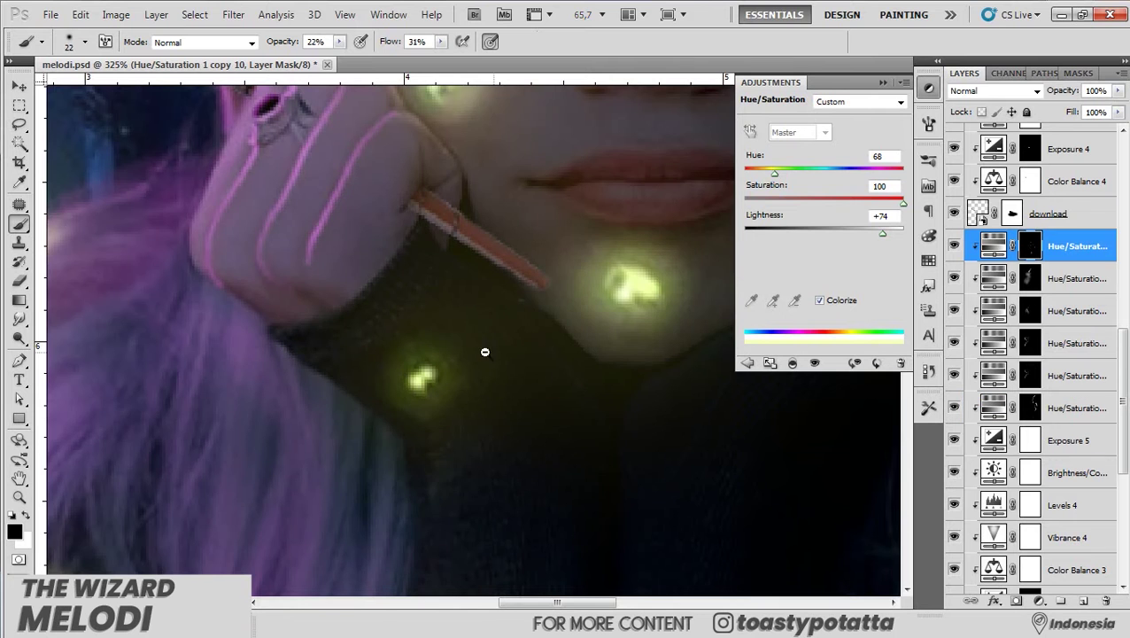
{"action": "key", "text": "x"}
{"action": "key", "text": "bracketleft"}
{"action": "key", "text": "bracketleft"}
{"action": "key", "text": "bracketleft"}
{"action": "scroll", "coordinate": [526, 265], "scroll_direction": "up", "scroll_amount": 1, "text": "alt"}
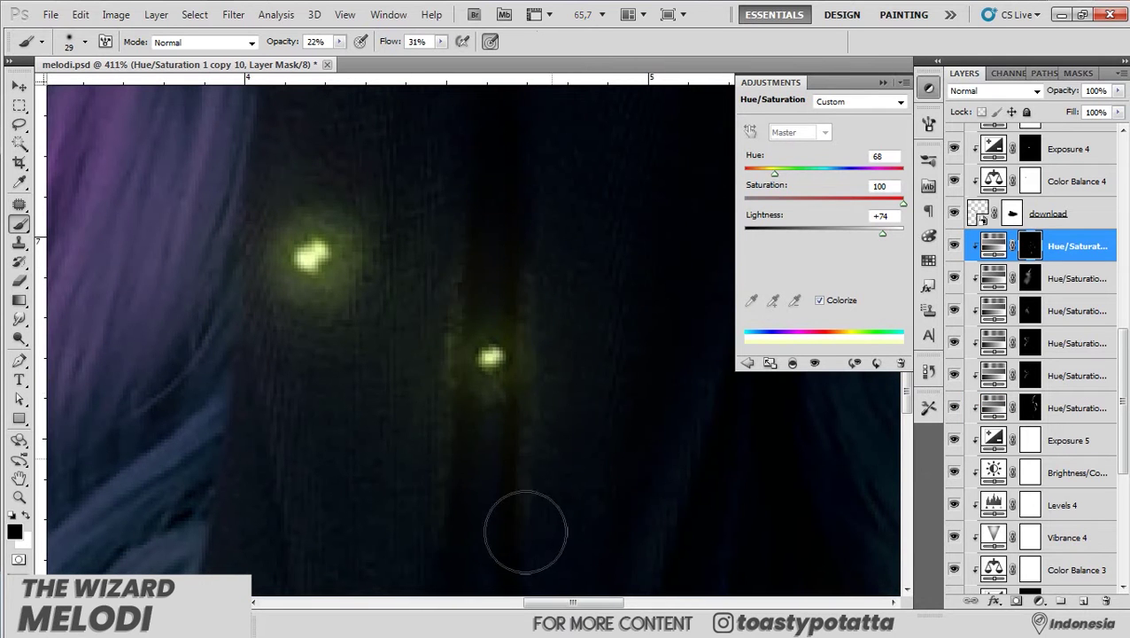
{"action": "scroll", "coordinate": [526, 531], "scroll_direction": "down", "scroll_amount": 2, "text": "alt"}
{"action": "scroll", "coordinate": [421, 254], "scroll_direction": "down", "scroll_amount": 5, "text": "alt"}
{"action": "scroll", "coordinate": [444, 327], "scroll_direction": "up", "scroll_amount": 5, "text": "alt"}
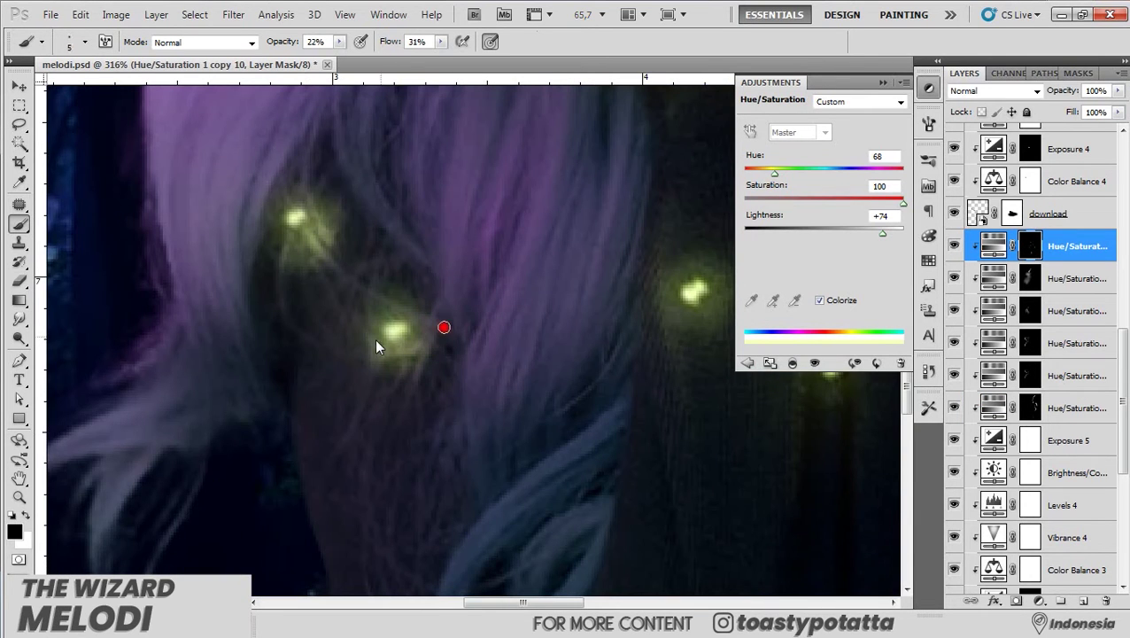
{"action": "scroll", "coordinate": [382, 363], "scroll_direction": "down", "scroll_amount": 5, "text": "alt"}
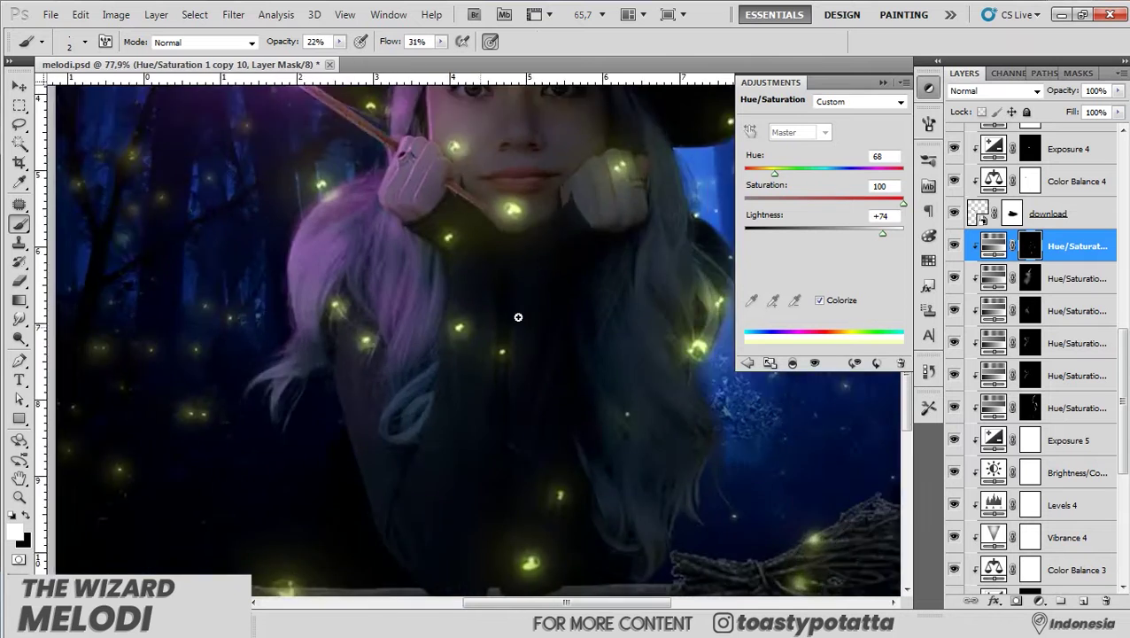
{"action": "scroll", "coordinate": [517, 315], "scroll_direction": "up", "scroll_amount": 4, "text": "alt"}
{"action": "scroll", "coordinate": [415, 327], "scroll_direction": "down", "scroll_amount": 5, "text": "alt"}
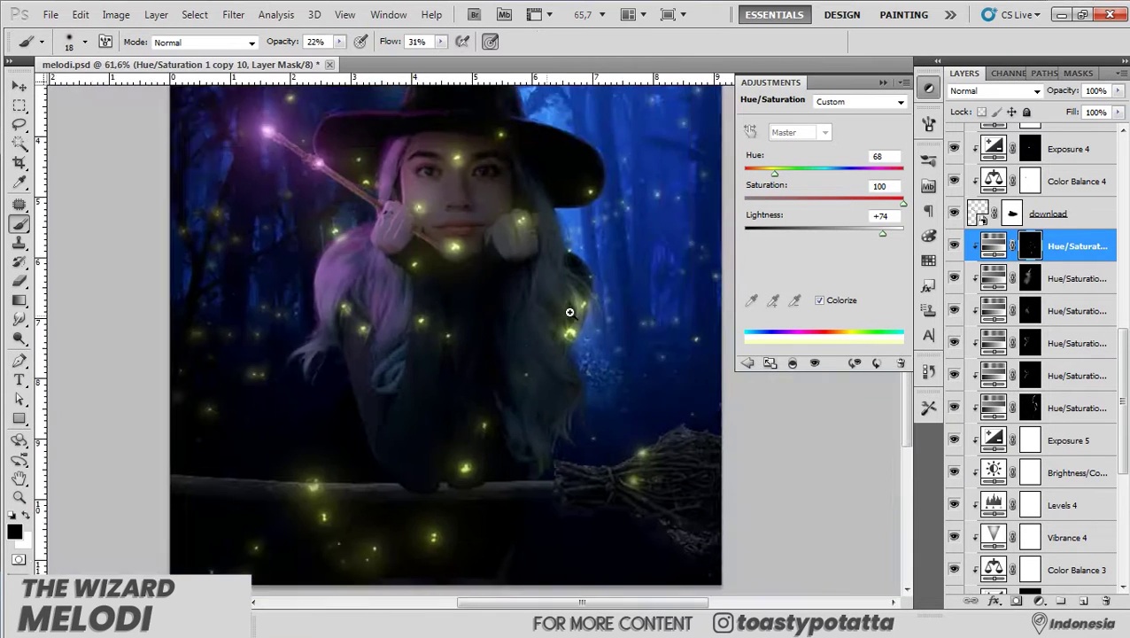
{"action": "scroll", "coordinate": [507, 374], "scroll_direction": "up", "scroll_amount": 4, "text": "alt"}
{"action": "key", "text": "x"}
{"action": "scroll", "coordinate": [542, 263], "scroll_direction": "down", "scroll_amount": 4, "text": "alt"}
{"action": "scroll", "coordinate": [494, 461], "scroll_direction": "up", "scroll_amount": 4, "text": "alt"}
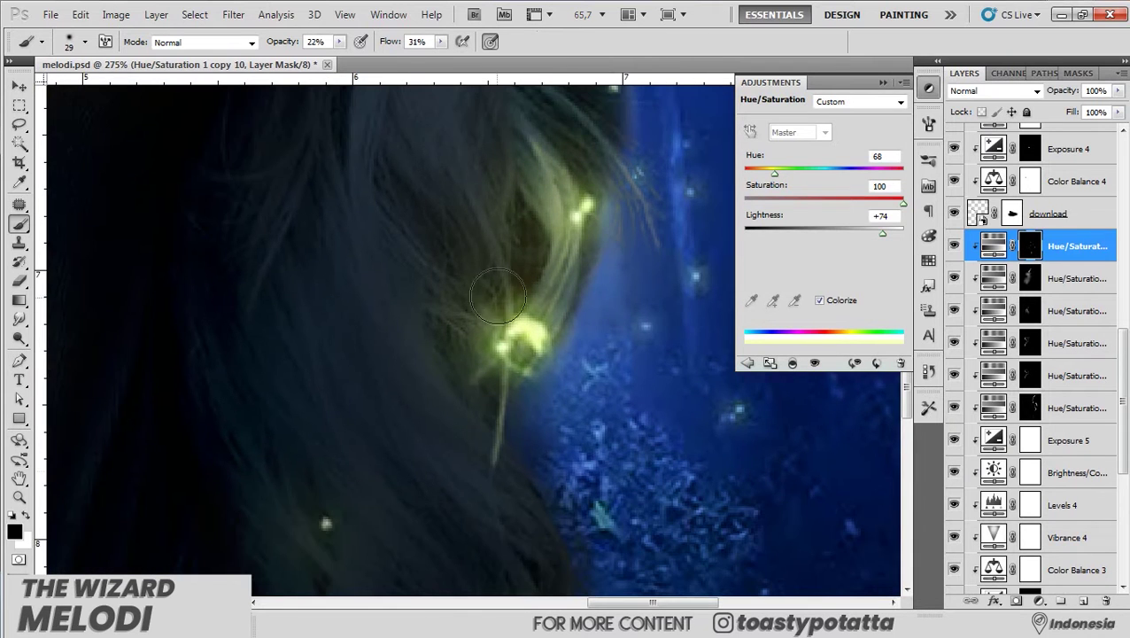
{"action": "scroll", "coordinate": [492, 469], "scroll_direction": "down", "scroll_amount": 3, "text": "alt"}
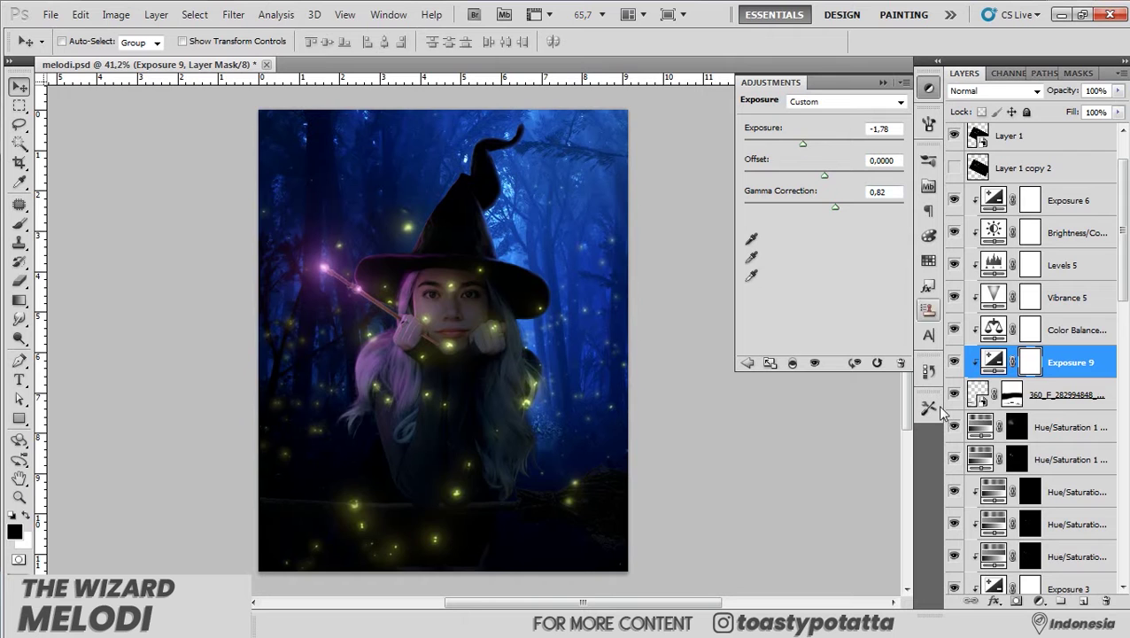
Hide the Exposure 9 darkening behind a black mask and paint it onto the broom branch.
{"action": "key", "text": "b"}
{"action": "key", "text": "ctrl+i"}
{"action": "scroll", "coordinate": [536, 465], "scroll_direction": "up", "scroll_amount": 3, "text": "alt"}
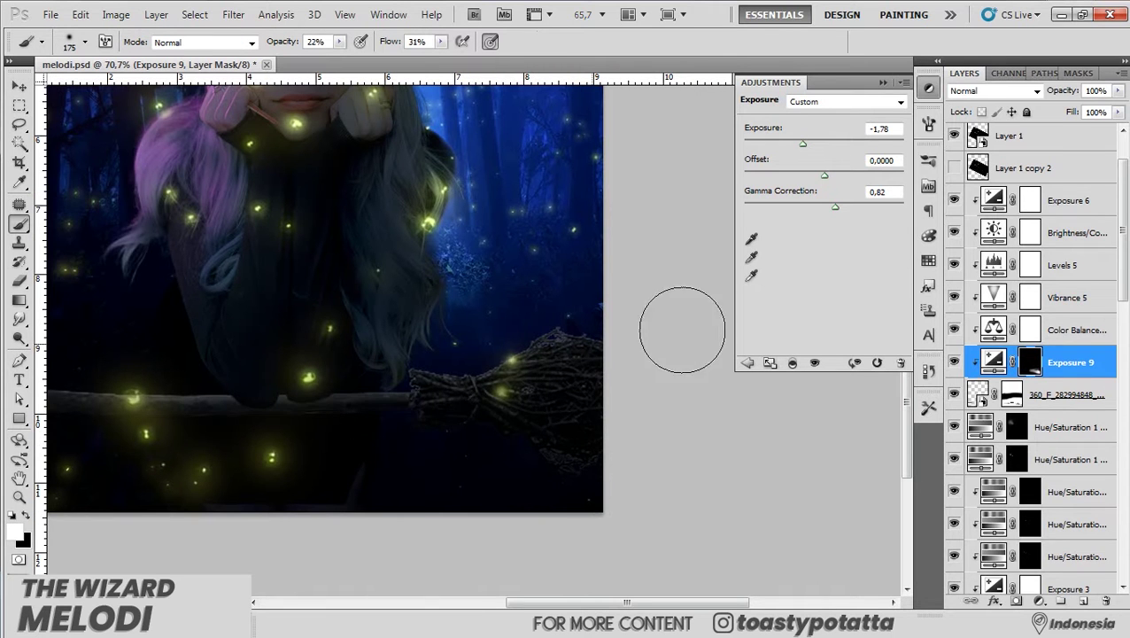
{"action": "scroll", "coordinate": [267, 421], "scroll_direction": "left", "scroll_amount": 5}
{"action": "left_click_drag", "start_coordinate": [711, 382], "coordinate": [531, 386]}
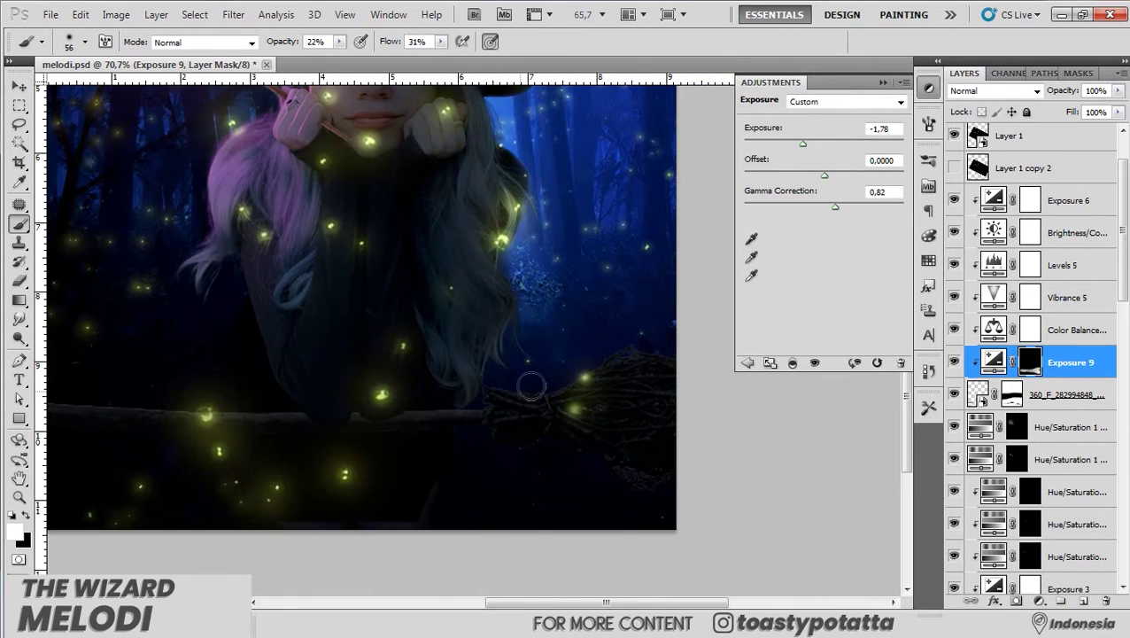
{"action": "scroll", "coordinate": [693, 372], "scroll_direction": "up", "scroll_amount": 1, "text": "alt"}
Add a black Solid Color fill layer and paint its mask over the branch.
{"action": "left_click", "coordinate": [1063, 394]}
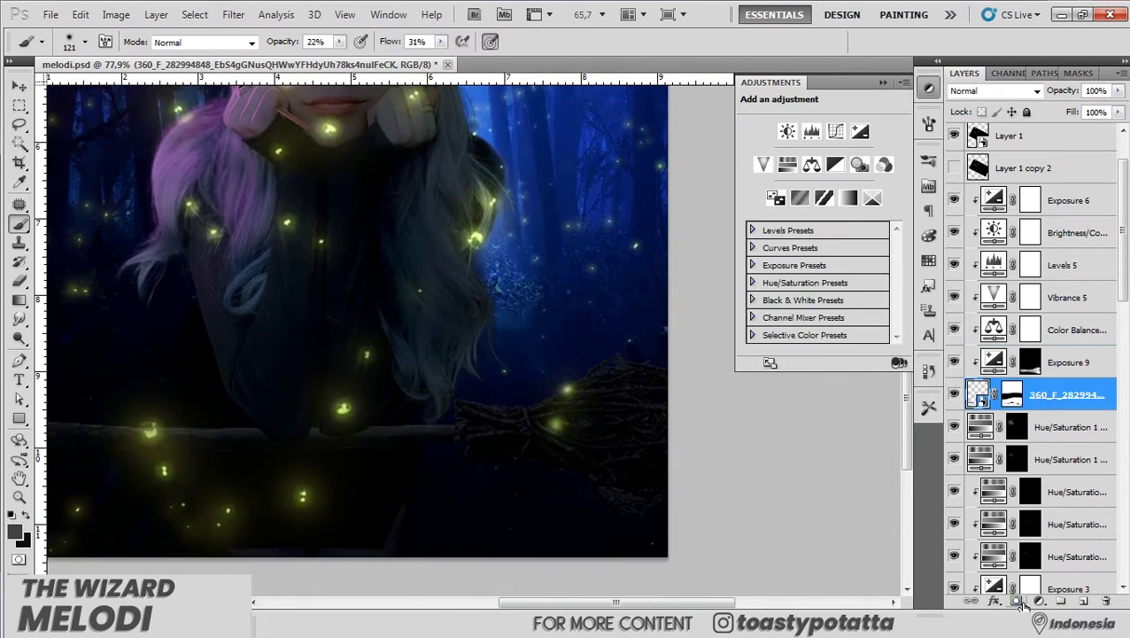
{"action": "left_click", "coordinate": [1039, 601]}
{"action": "key", "text": "Return"}
{"action": "key", "text": "b"}
{"action": "scroll", "coordinate": [453, 469], "scroll_direction": "left", "scroll_amount": 2}
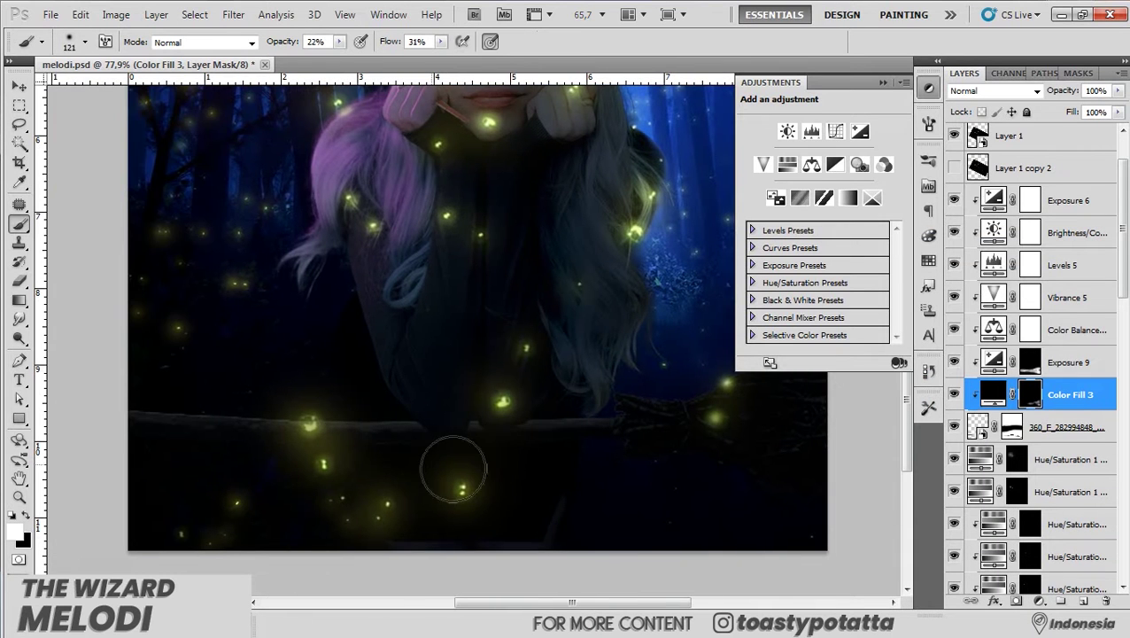
{"action": "scroll", "coordinate": [644, 403], "scroll_direction": "up", "scroll_amount": 10, "text": "alt"}
{"action": "scroll", "coordinate": [336, 389], "scroll_direction": "down", "scroll_amount": 8, "text": "alt"}
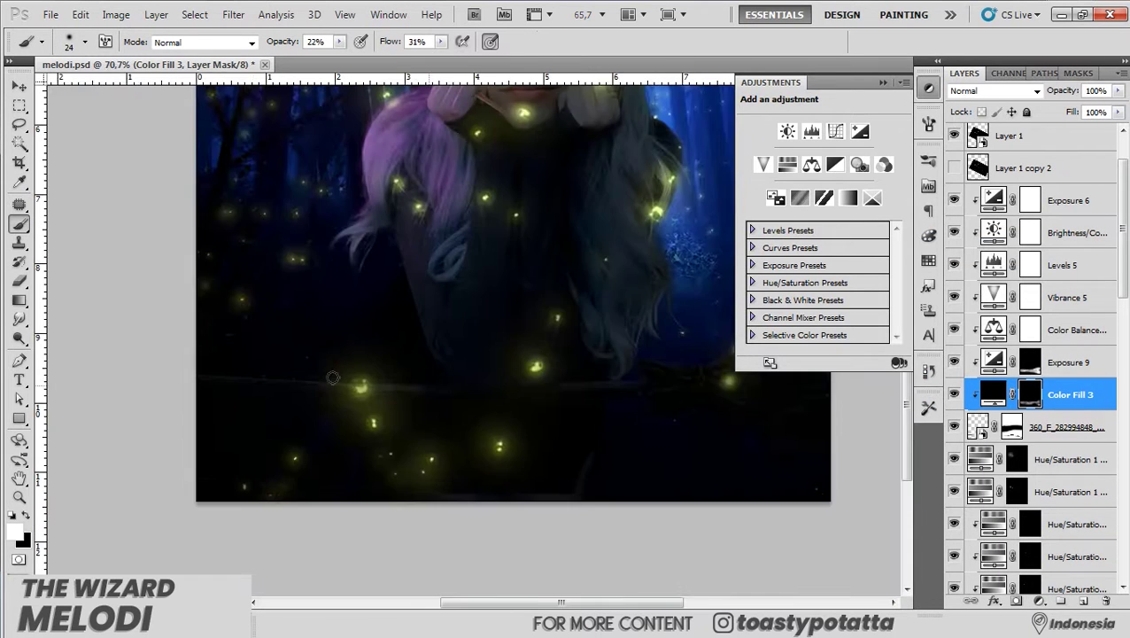
{"action": "scroll", "coordinate": [568, 385], "scroll_direction": "down", "scroll_amount": 9, "text": "alt"}
{"action": "scroll", "coordinate": [170, 411], "scroll_direction": "up", "scroll_amount": 12, "text": "alt"}
{"action": "scroll", "coordinate": [189, 381], "scroll_direction": "down", "scroll_amount": 8, "text": "alt"}
{"action": "scroll", "coordinate": [188, 381], "scroll_direction": "up", "scroll_amount": 5, "text": "alt"}
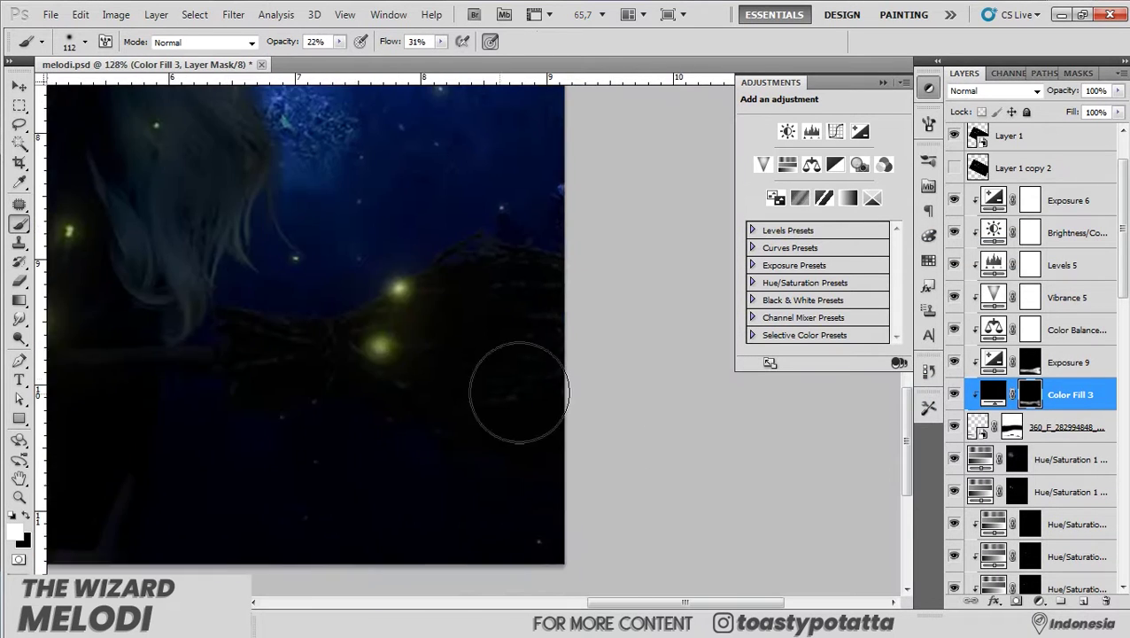
{"action": "scroll", "coordinate": [505, 399], "scroll_direction": "down", "scroll_amount": 5, "text": "alt"}
Reorder the Hue/Saturation layers, moving the purple one below Layer 1 copy 2.
{"action": "left_click", "coordinate": [1085, 434]}
{"action": "scroll", "coordinate": [1073, 266], "scroll_direction": "up", "scroll_amount": 5}
{"action": "left_click", "coordinate": [1073, 204]}
{"action": "left_click_drag", "start_coordinate": [1073, 204], "coordinate": [1071, 285]}
{"action": "scroll", "coordinate": [376, 503], "scroll_direction": "up", "scroll_amount": 5, "text": "alt"}
{"action": "scroll", "coordinate": [167, 436], "scroll_direction": "down", "scroll_amount": 6, "text": "alt"}
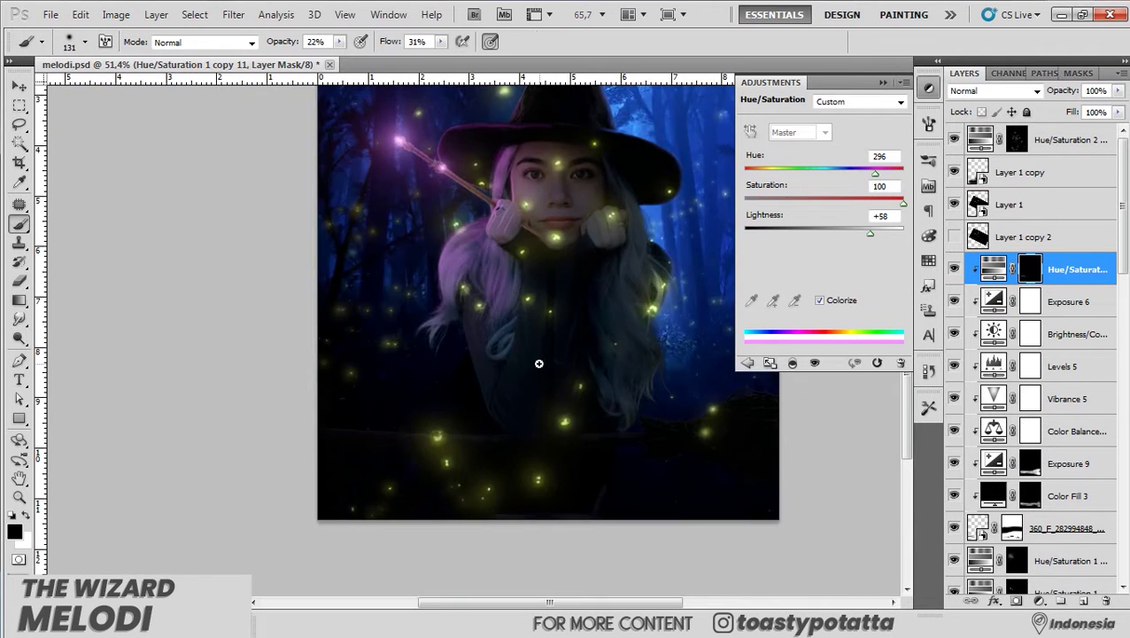
{"action": "scroll", "coordinate": [395, 336], "scroll_direction": "up", "scroll_amount": 5, "text": "alt"}
{"action": "scroll", "coordinate": [484, 307], "scroll_direction": "down", "scroll_amount": 3, "text": "alt"}
{"action": "scroll", "coordinate": [498, 293], "scroll_direction": "down", "scroll_amount": 3, "text": "alt"}
{"action": "scroll", "coordinate": [499, 293], "scroll_direction": "up", "scroll_amount": 6, "text": "alt"}
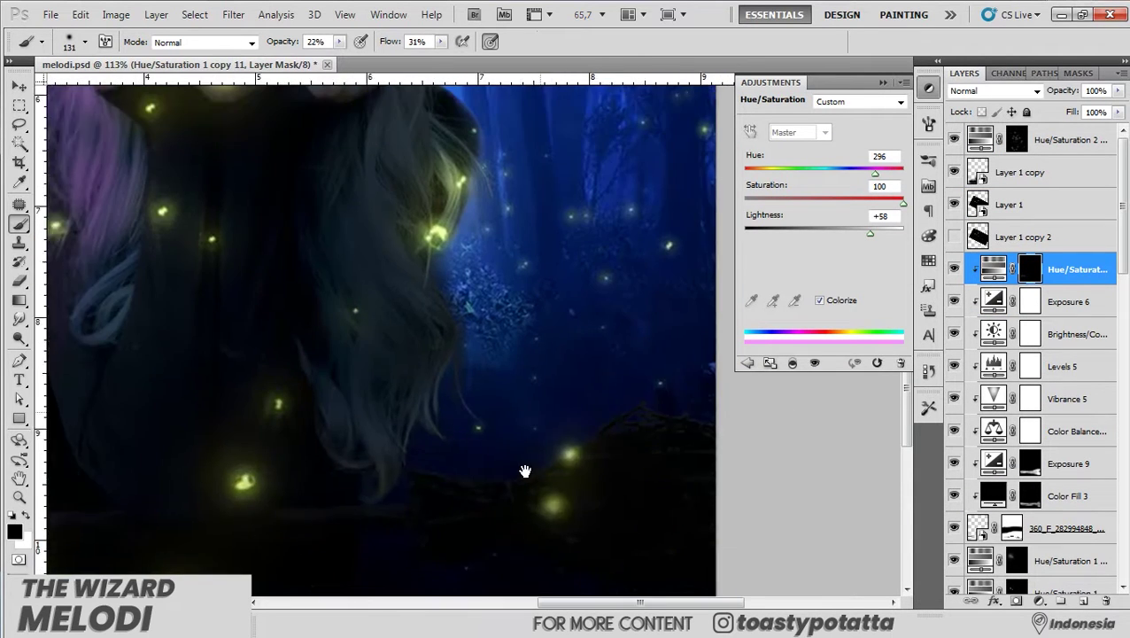
{"action": "scroll", "coordinate": [954, 408], "scroll_direction": "down", "scroll_amount": 5}
{"action": "left_click_drag", "start_coordinate": [1043, 445], "coordinate": [1063, 203]}
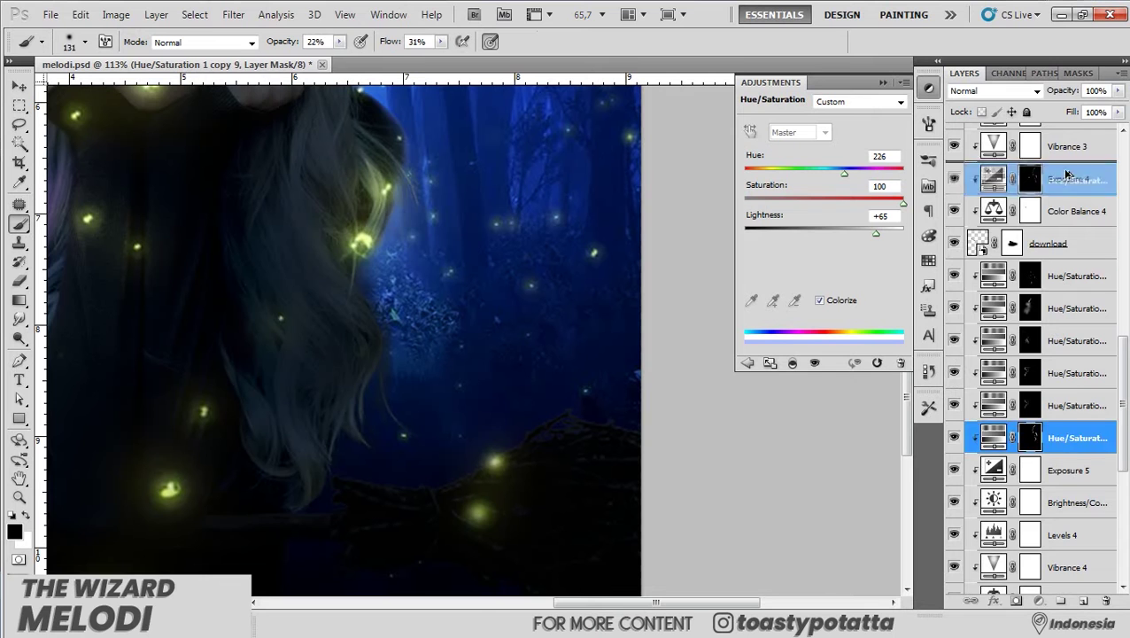
Limit the blue Hue/Saturation tint to the branch texture with Blend If and a mask.
{"action": "left_click", "coordinate": [947, 501]}
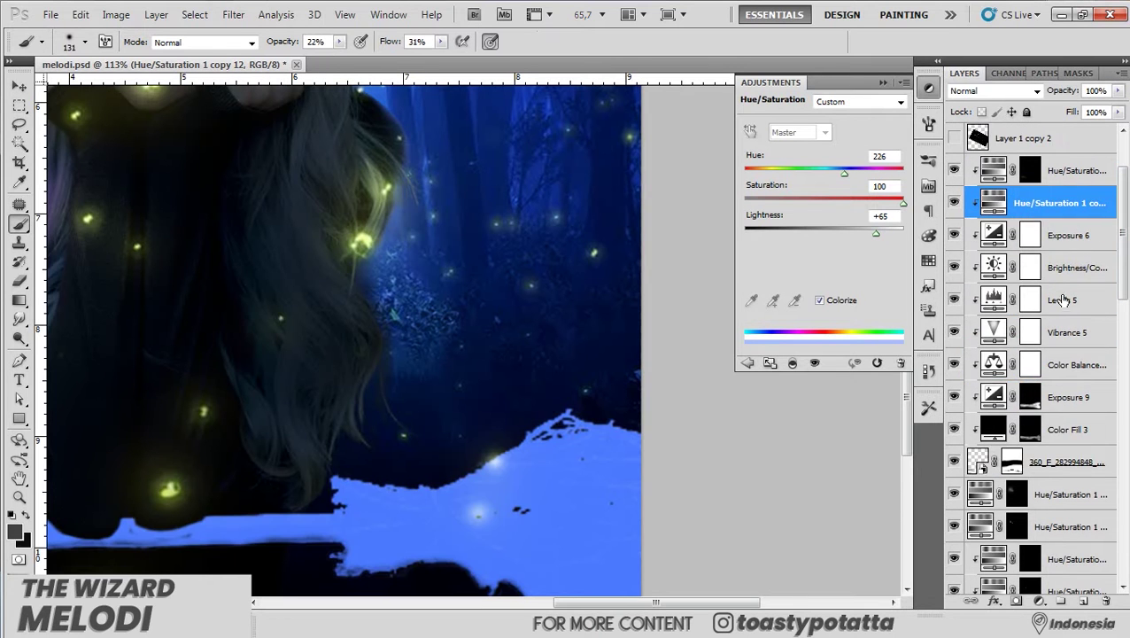
{"action": "left_click_drag", "start_coordinate": [853, 537], "coordinate": [845, 538]}
{"action": "key", "text": "Return"}
{"action": "left_click", "coordinate": [1014, 599], "text": "alt"}
{"action": "key", "text": "x"}
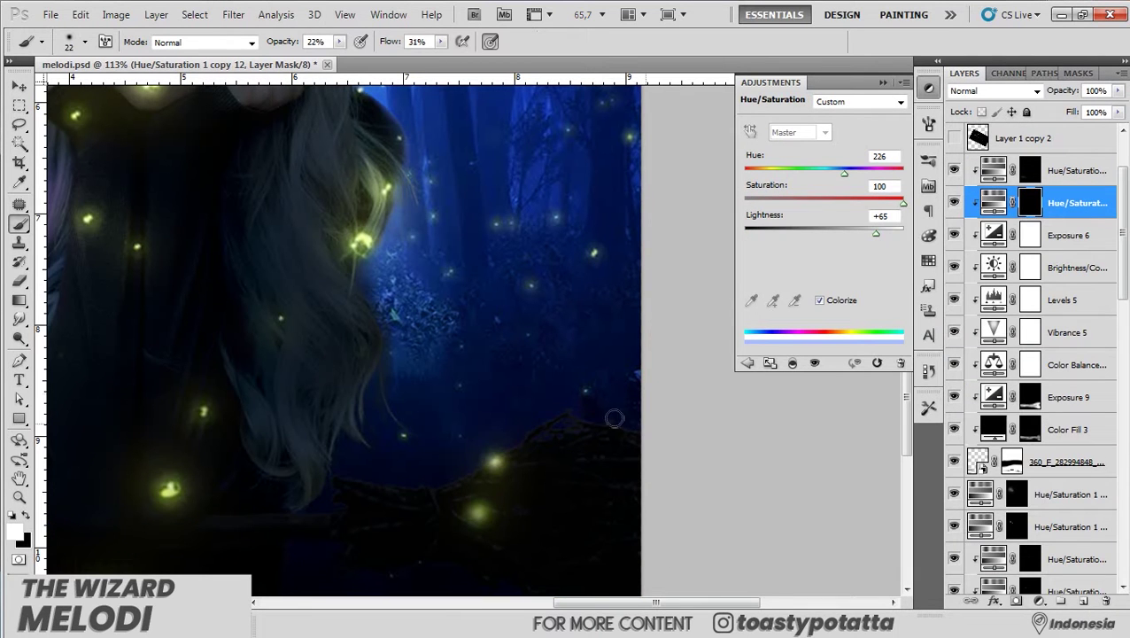
{"action": "scroll", "coordinate": [419, 423], "scroll_direction": "down", "scroll_amount": 5}
{"action": "scroll", "coordinate": [281, 408], "scroll_direction": "up", "scroll_amount": 5}
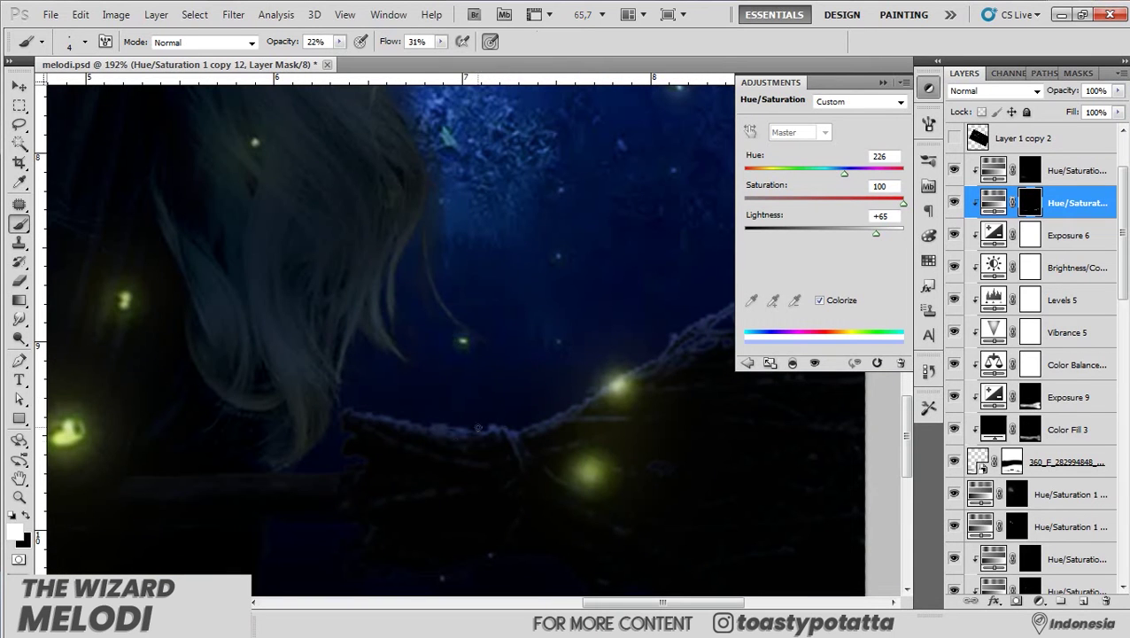
{"action": "scroll", "coordinate": [479, 428], "scroll_direction": "right", "scroll_amount": 2}
{"action": "scroll", "coordinate": [724, 365], "scroll_direction": "right", "scroll_amount": 2}
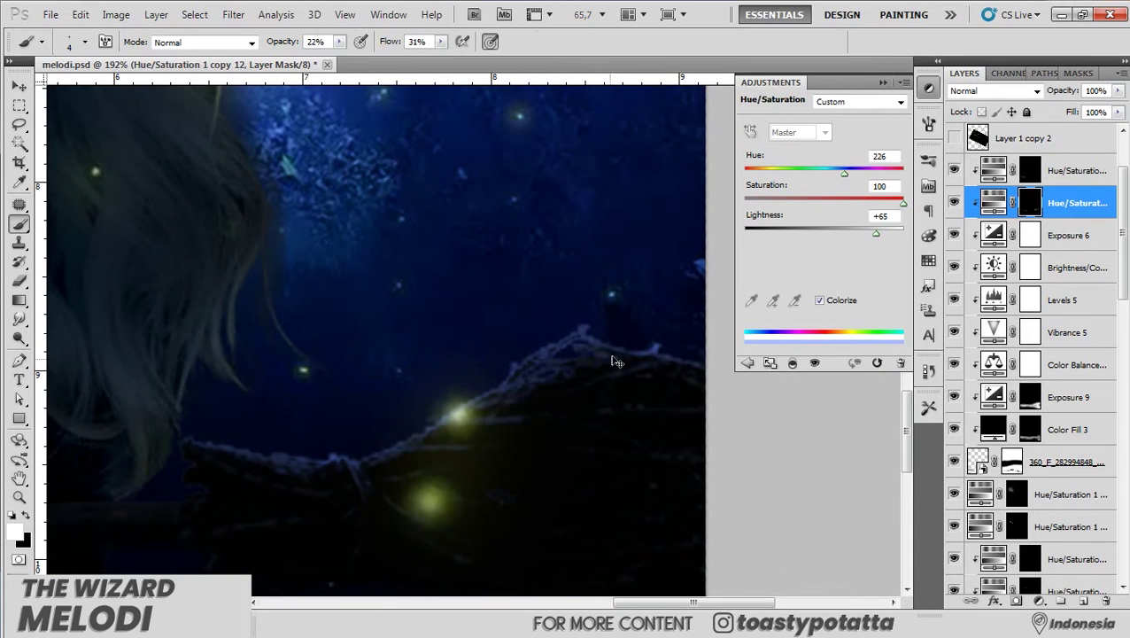
{"action": "scroll", "coordinate": [615, 361], "scroll_direction": "down", "scroll_amount": 2}
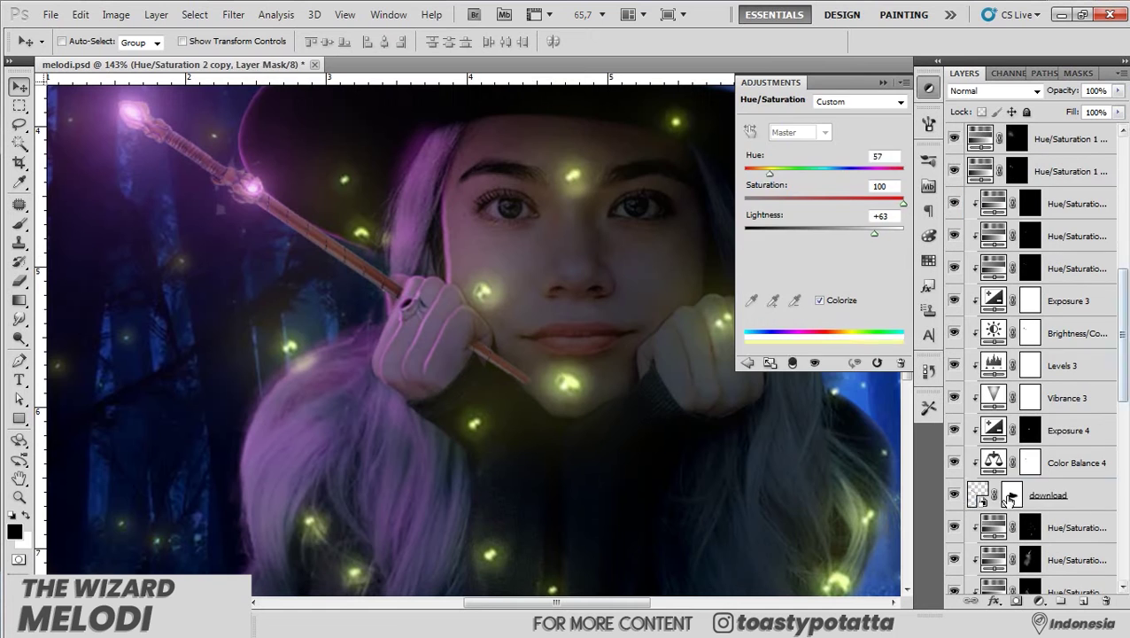
Add an Exposure layer above download with exposure -1.57 and gamma 0.66.
{"action": "left_click", "coordinate": [928, 87]}
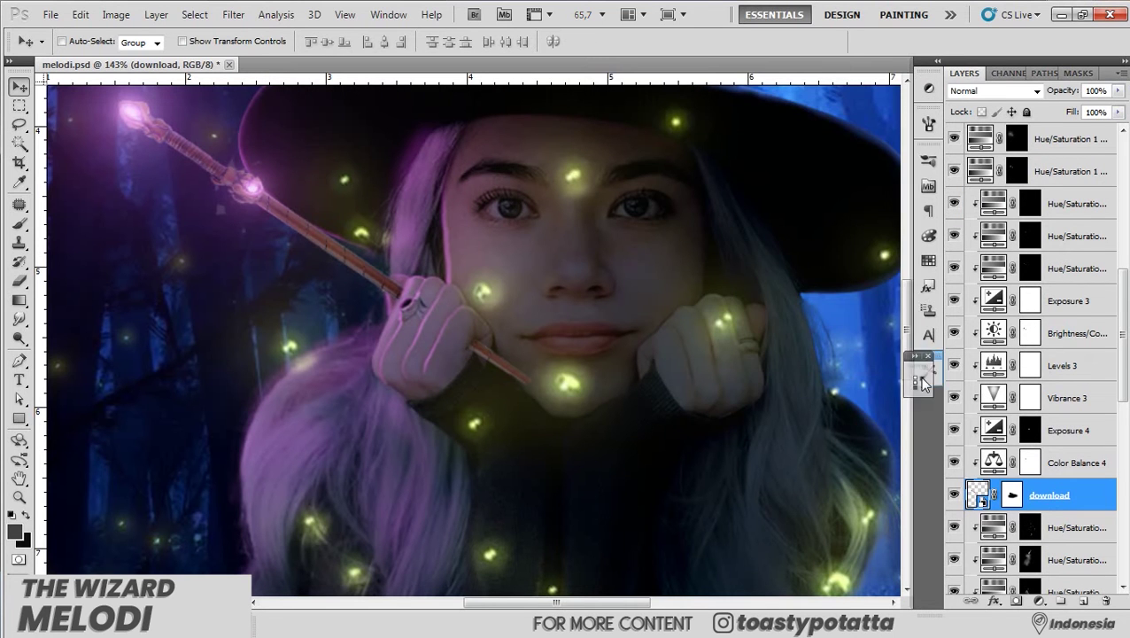
{"action": "left_click", "coordinate": [928, 86]}
{"action": "left_click", "coordinate": [859, 132]}
{"action": "left_click_drag", "start_coordinate": [841, 212], "coordinate": [848, 211]}
{"action": "left_click_drag", "start_coordinate": [825, 144], "coordinate": [805, 145]}
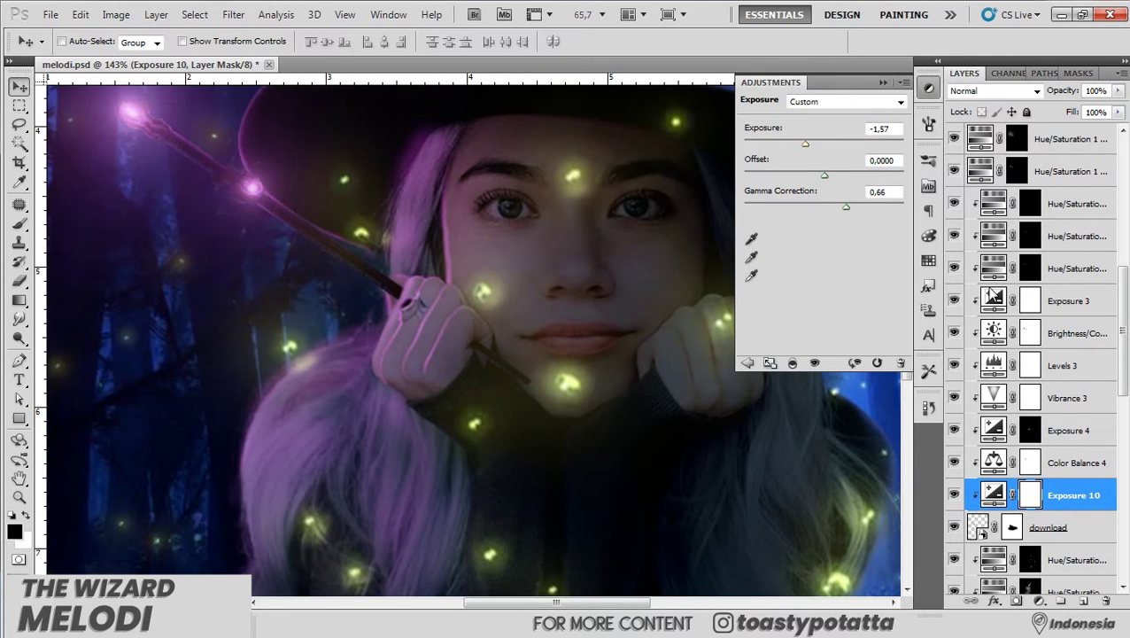
Invert the Exposure mask and paint the darkening onto the wand shaft in white.
{"action": "key", "text": "ctrl+i"}
{"action": "scroll", "coordinate": [518, 407], "scroll_direction": "up", "scroll_amount": 3}
{"action": "key", "text": "b"}
{"action": "key", "text": "x"}
{"action": "scroll", "coordinate": [527, 385], "scroll_direction": "down", "scroll_amount": 2}
{"action": "scroll", "coordinate": [479, 354], "scroll_direction": "down", "scroll_amount": 2}
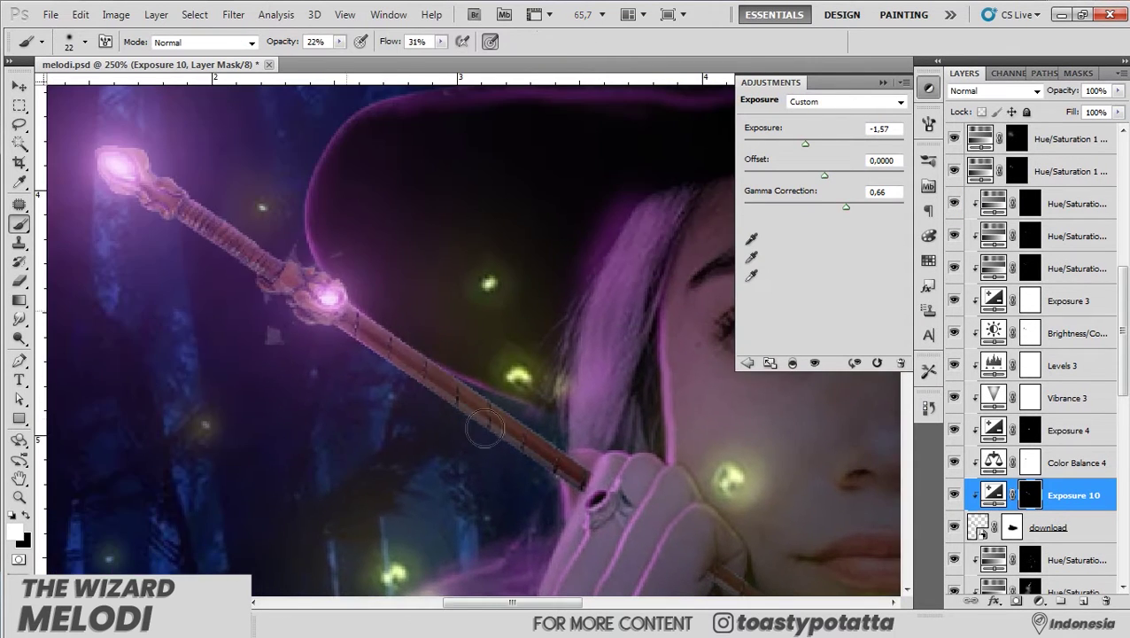
{"action": "scroll", "coordinate": [426, 330], "scroll_direction": "down", "scroll_amount": 2}
{"action": "scroll", "coordinate": [638, 464], "scroll_direction": "down", "scroll_amount": 3}
{"action": "scroll", "coordinate": [638, 464], "scroll_direction": "up", "scroll_amount": 5}
Add a black Solid Color fill layer, Color Fill 4, over the wand.
{"action": "left_click", "coordinate": [1037, 600]}
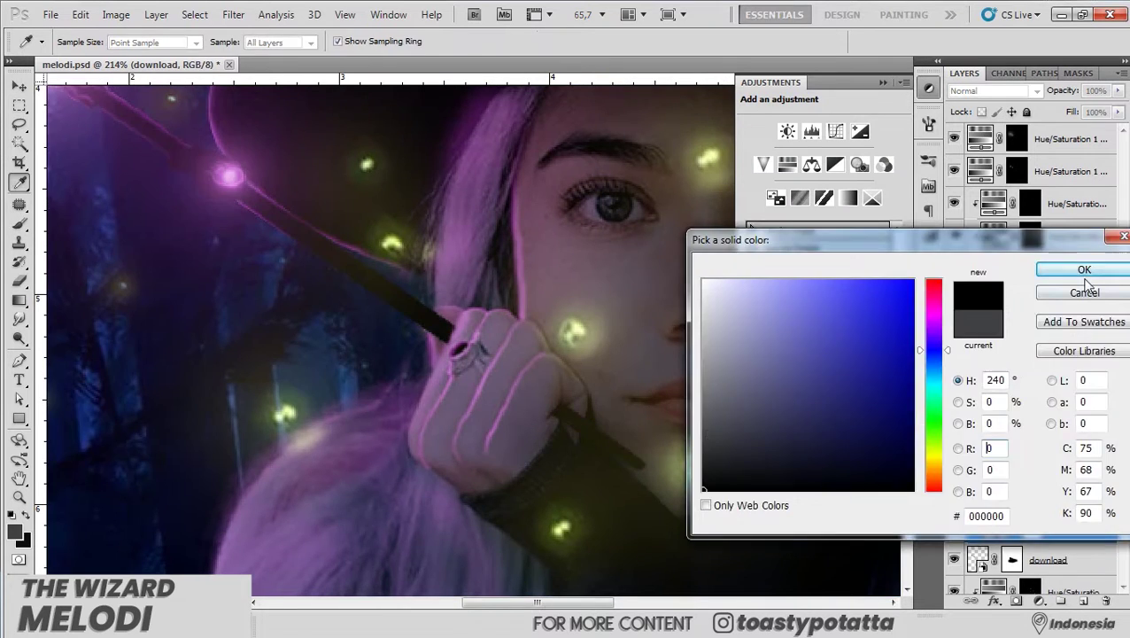
{"action": "left_click", "coordinate": [1085, 268]}
{"action": "scroll", "coordinate": [430, 445], "scroll_direction": "down", "scroll_amount": 2}
{"action": "scroll", "coordinate": [426, 425], "scroll_direction": "down", "scroll_amount": 2}
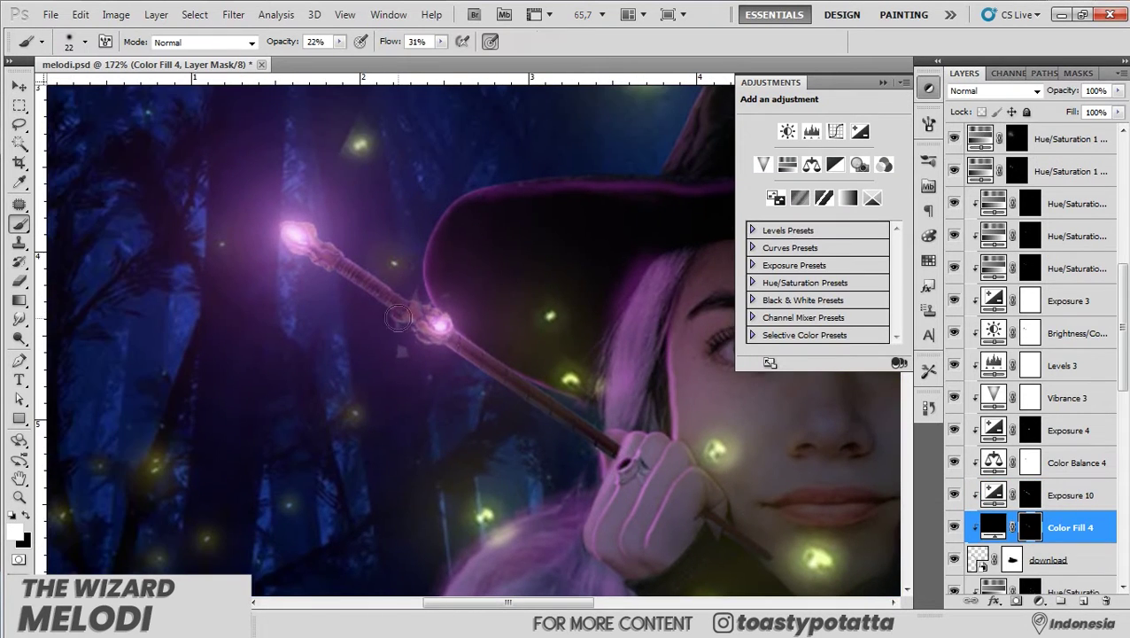
{"action": "scroll", "coordinate": [561, 404], "scroll_direction": "down", "scroll_amount": 2}
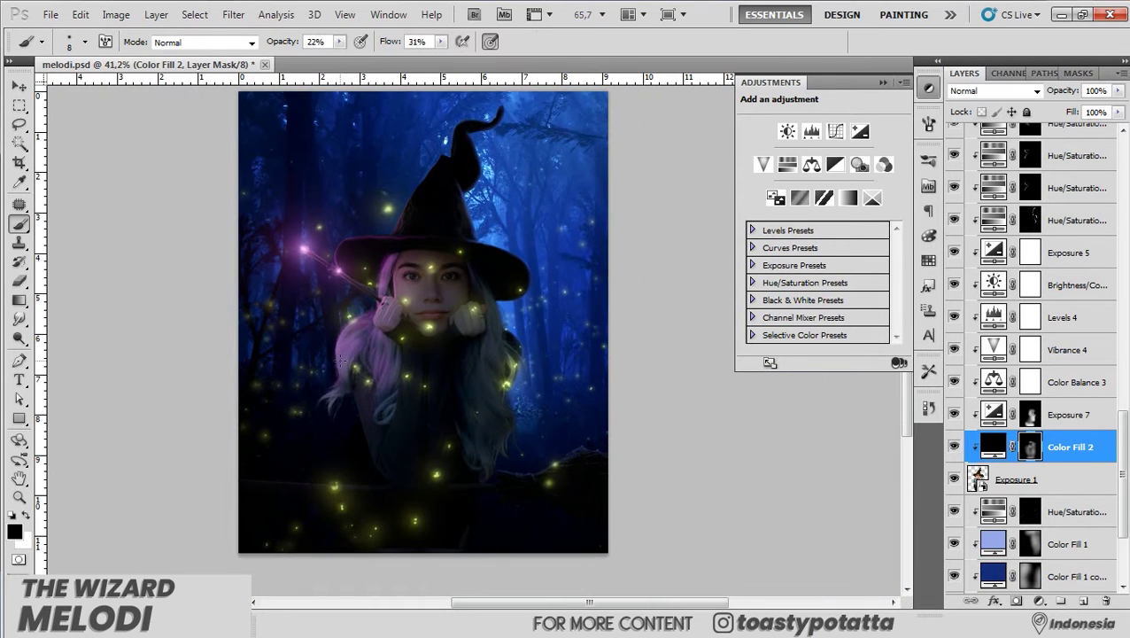
Move a Hue/Saturation layer in the stack and split its Blend If underlying range.
{"action": "key", "text": "c"}
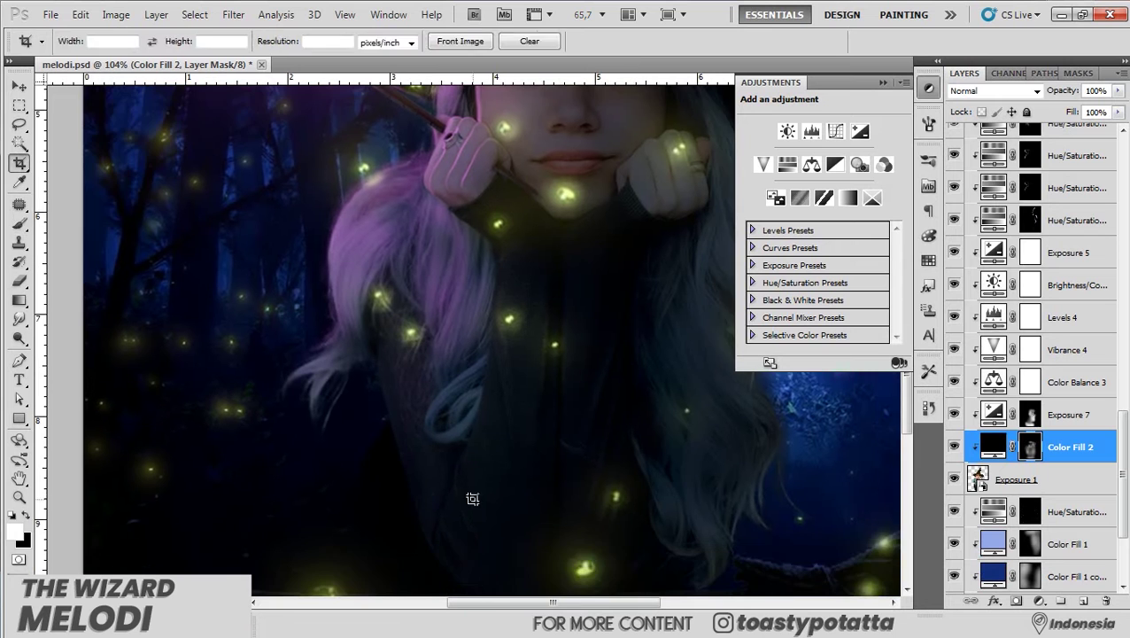
{"action": "key", "text": "b"}
{"action": "scroll", "coordinate": [431, 491], "scroll_direction": "down", "scroll_amount": 3}
{"action": "scroll", "coordinate": [501, 277], "scroll_direction": "down", "scroll_amount": 2}
{"action": "scroll", "coordinate": [532, 293], "scroll_direction": "down", "scroll_amount": 2}
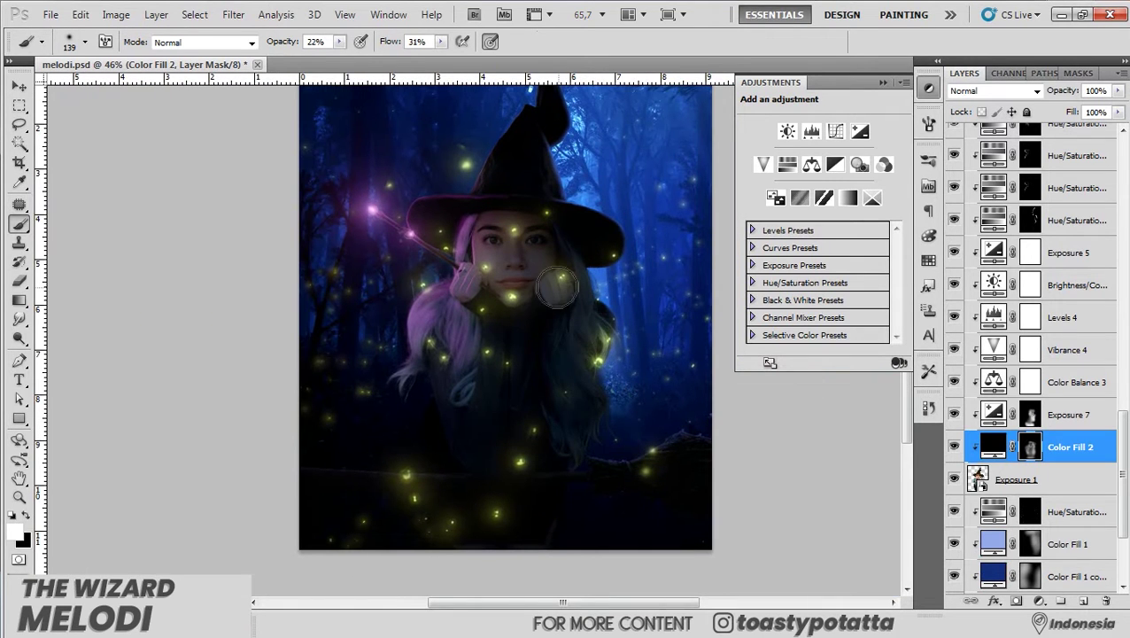
{"action": "scroll", "coordinate": [568, 479], "scroll_direction": "up", "scroll_amount": 2}
{"action": "scroll", "coordinate": [605, 403], "scroll_direction": "up", "scroll_amount": 2}
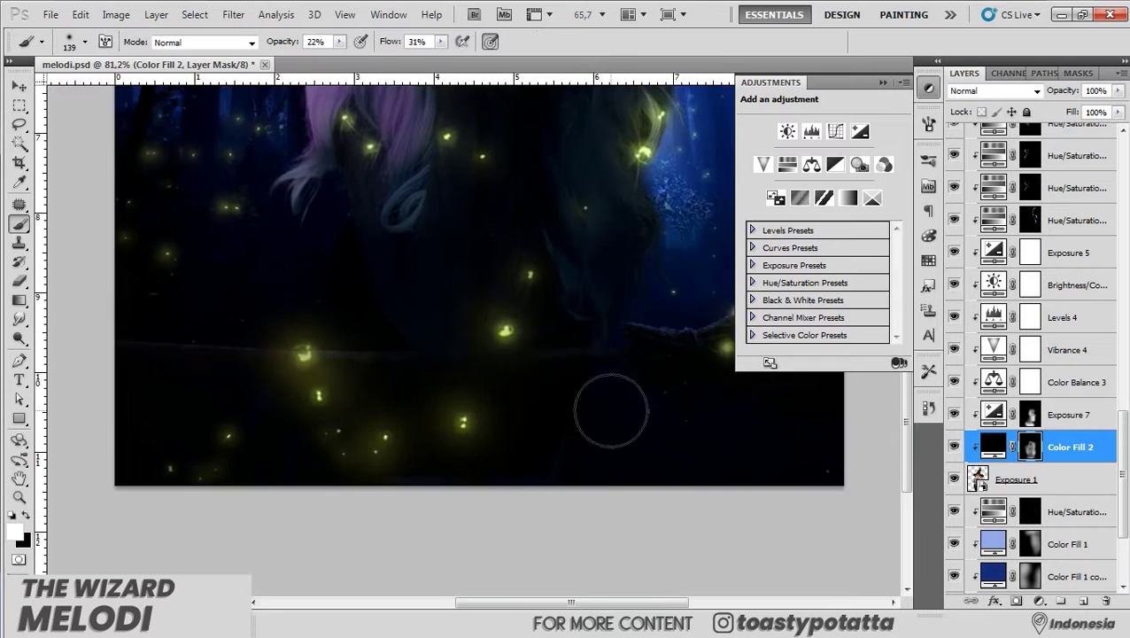
{"action": "scroll", "coordinate": [605, 404], "scroll_direction": "down", "scroll_amount": 1}
{"action": "left_click_drag", "start_coordinate": [1067, 220], "coordinate": [1065, 250]}
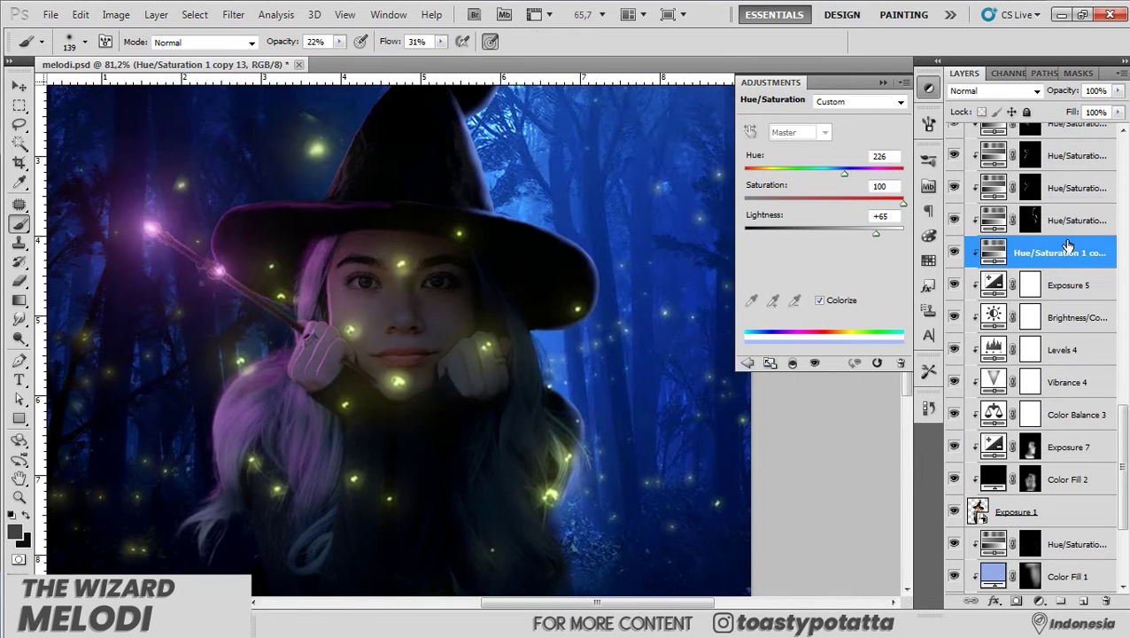
{"action": "double_click", "coordinate": [1094, 252]}
{"action": "left_click_drag", "start_coordinate": [838, 539], "coordinate": [888, 540]}
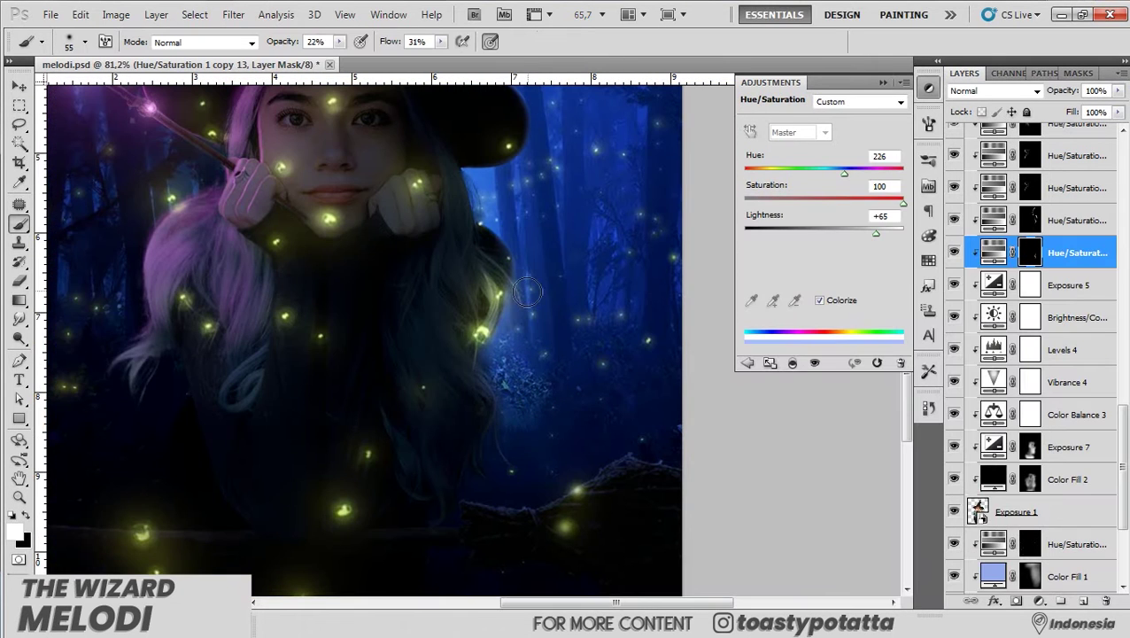
Paint blue rim light along the witch's hair edges with a smaller white brush.
{"action": "scroll", "coordinate": [559, 144], "scroll_direction": "up", "scroll_amount": 3}
{"action": "key", "text": "bracketleft"}
{"action": "key", "text": "bracketleft"}
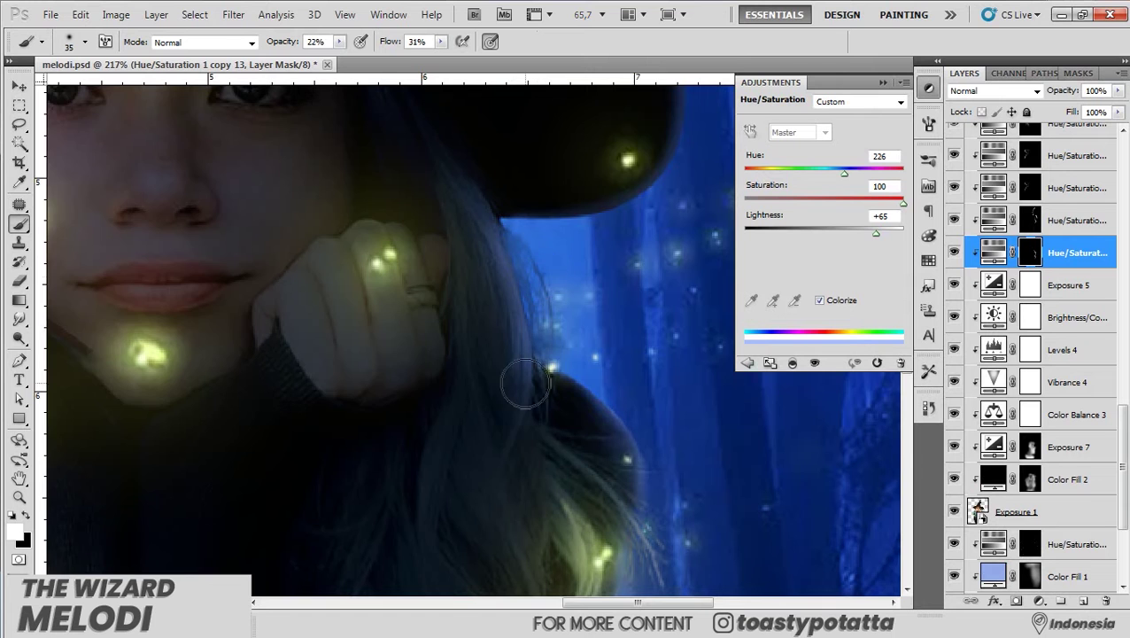
{"action": "scroll", "coordinate": [446, 225], "scroll_direction": "down", "scroll_amount": 3}
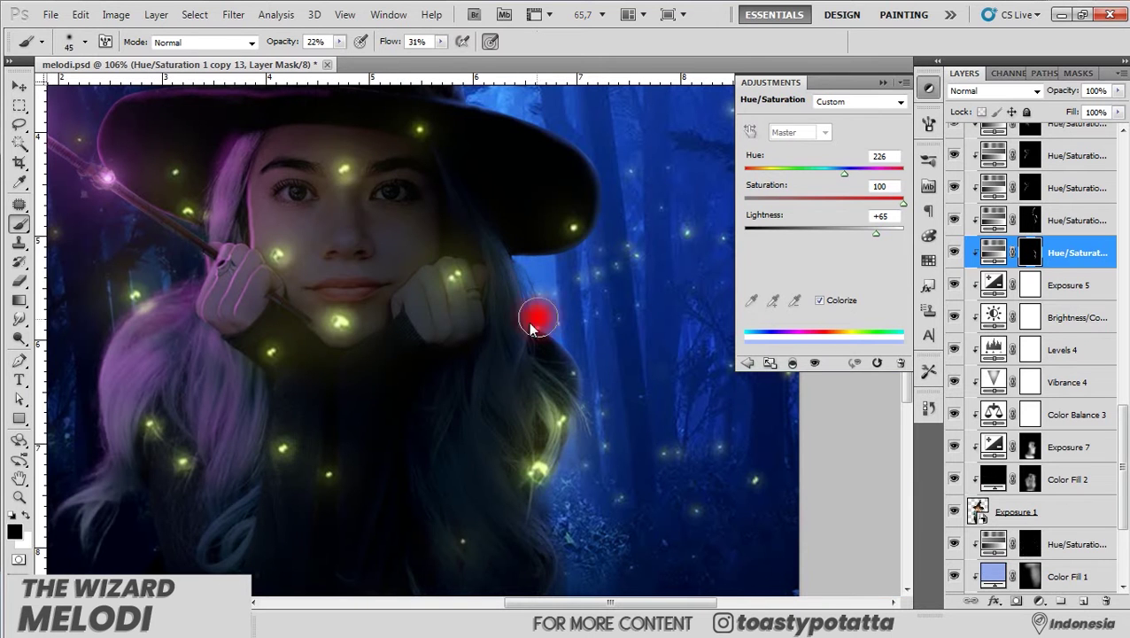
{"action": "key", "text": "x"}
{"action": "scroll", "coordinate": [520, 354], "scroll_direction": "down", "scroll_amount": 2}
{"action": "scroll", "coordinate": [598, 368], "scroll_direction": "up", "scroll_amount": 3}
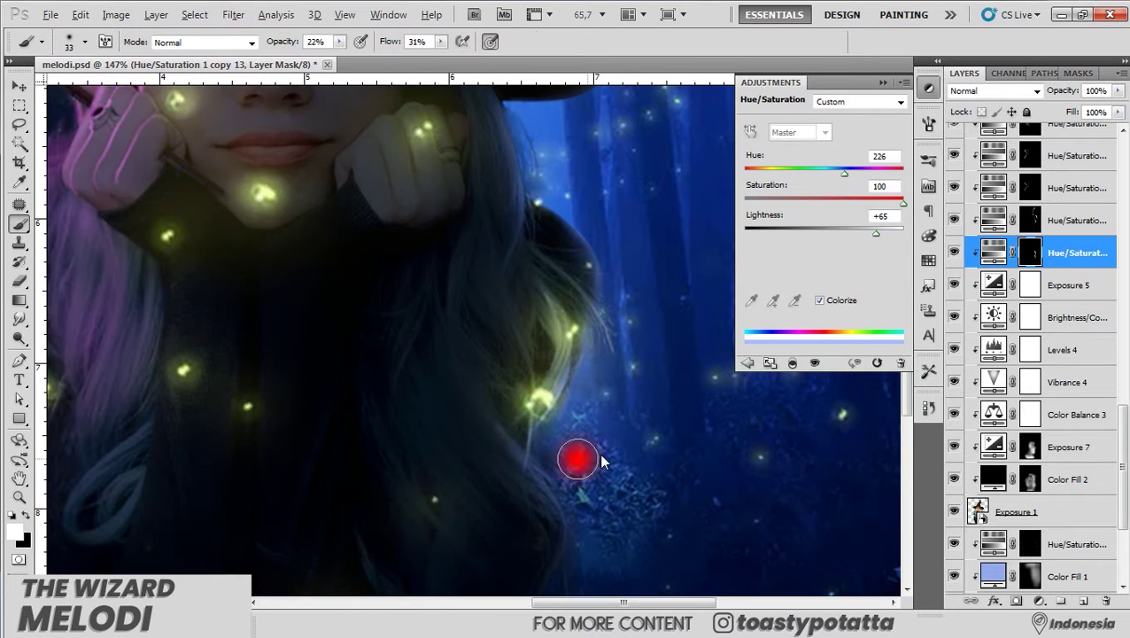
{"action": "scroll", "coordinate": [598, 459], "scroll_direction": "down", "scroll_amount": 3}
{"action": "scroll", "coordinate": [517, 456], "scroll_direction": "down", "scroll_amount": 2}
{"action": "scroll", "coordinate": [453, 492], "scroll_direction": "down", "scroll_amount": 3}
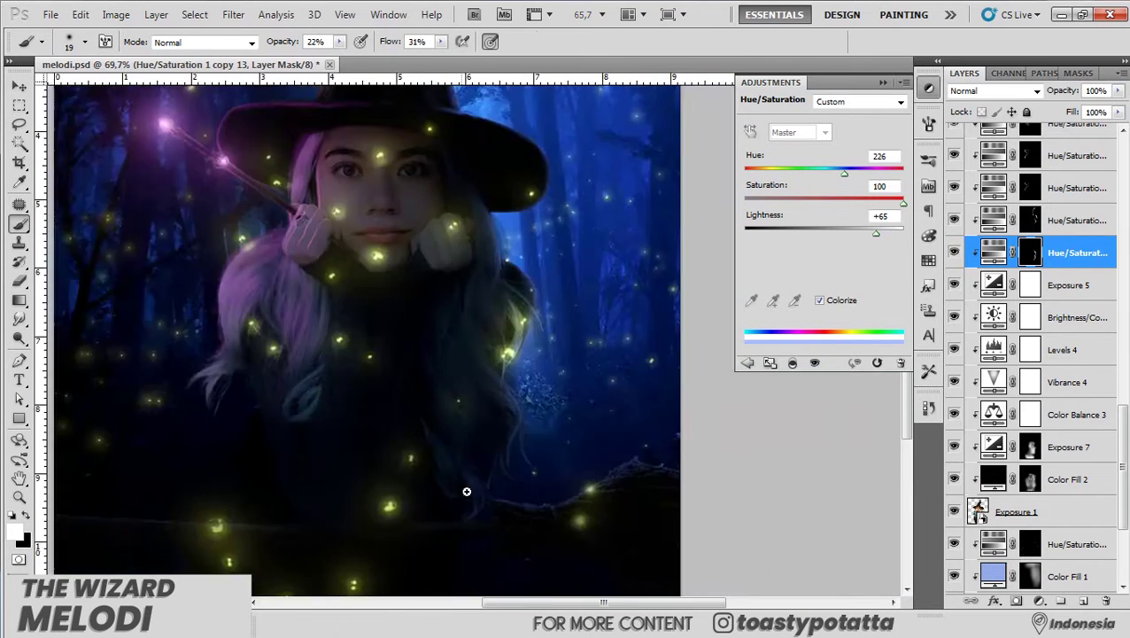
{"action": "scroll", "coordinate": [537, 490], "scroll_direction": "up", "scroll_amount": 3}
{"action": "scroll", "coordinate": [603, 391], "scroll_direction": "down", "scroll_amount": 2}
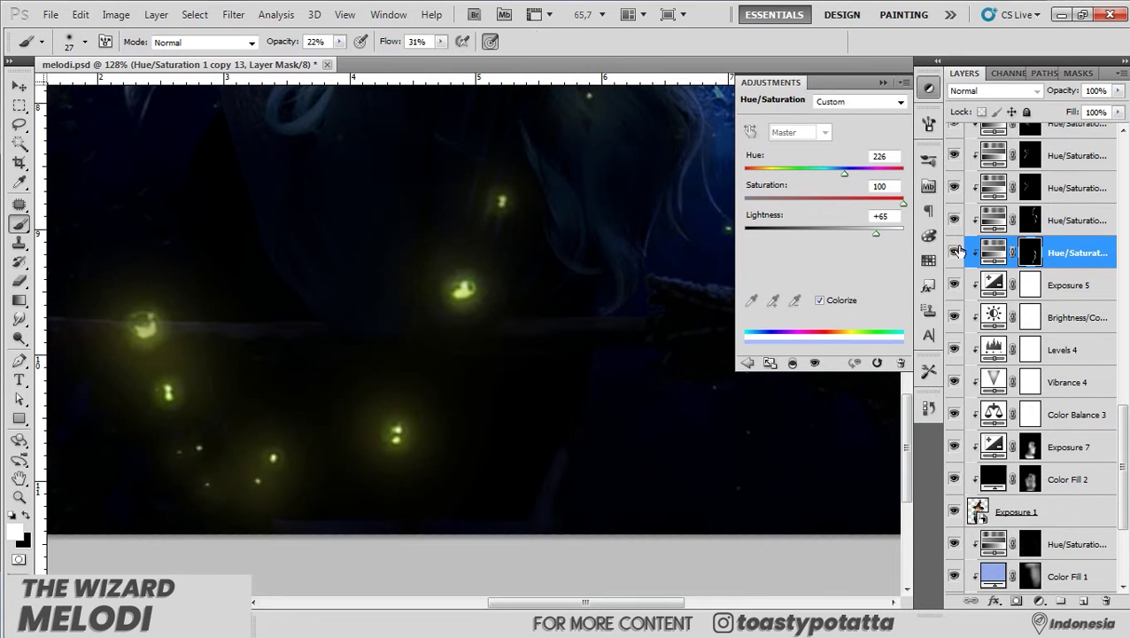
{"action": "scroll", "coordinate": [551, 503], "scroll_direction": "down", "scroll_amount": 3}
{"action": "scroll", "coordinate": [517, 434], "scroll_direction": "up", "scroll_amount": 2}
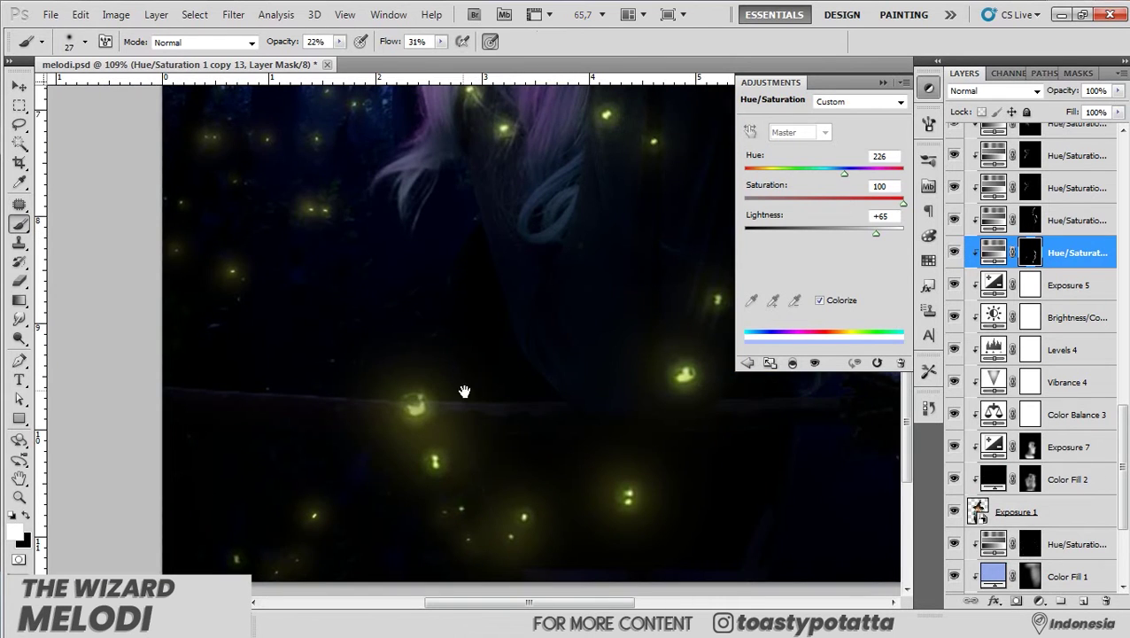
{"action": "scroll", "coordinate": [475, 348], "scroll_direction": "up", "scroll_amount": 3}
{"action": "scroll", "coordinate": [525, 185], "scroll_direction": "up", "scroll_amount": 2}
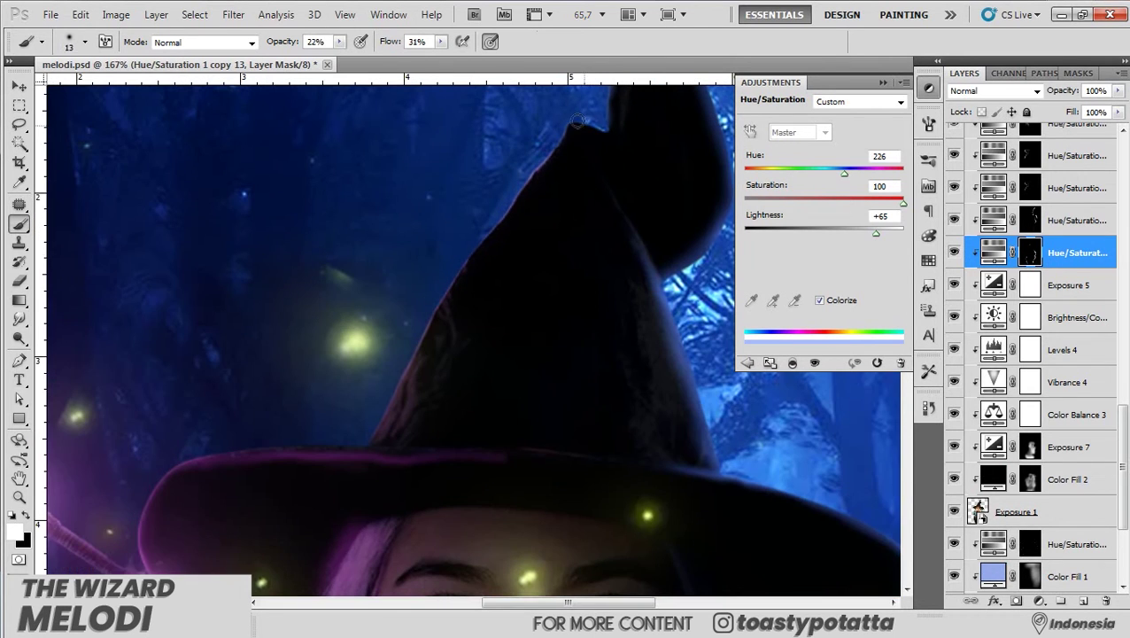
{"action": "scroll", "coordinate": [576, 121], "scroll_direction": "right", "scroll_amount": 3}
{"action": "scroll", "coordinate": [531, 168], "scroll_direction": "up", "scroll_amount": 3}
{"action": "scroll", "coordinate": [493, 207], "scroll_direction": "up", "scroll_amount": 2}
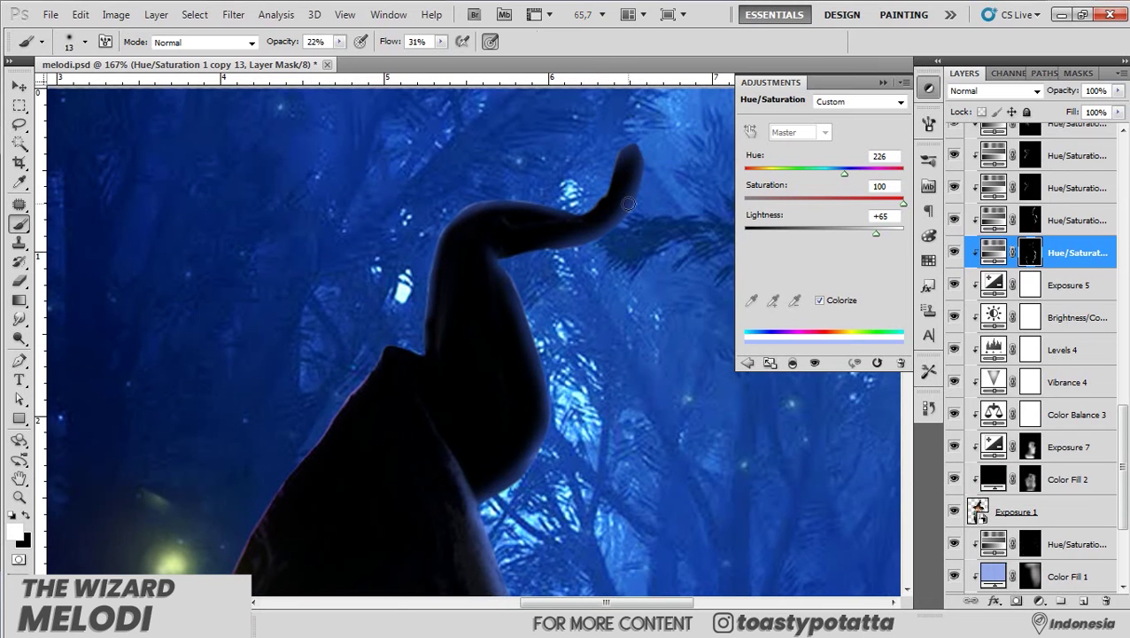
On Hue/Saturation 1 copy 9, refine the rim light along the hat edge with a smaller brush.
{"action": "key", "text": "alt+bracketright"}
{"action": "key", "text": "bracketleft"}
{"action": "key", "text": "bracketleft"}
{"action": "scroll", "coordinate": [561, 214], "scroll_direction": "left", "scroll_amount": 2}
{"action": "key", "text": "bracketleft"}
{"action": "key", "text": "x"}
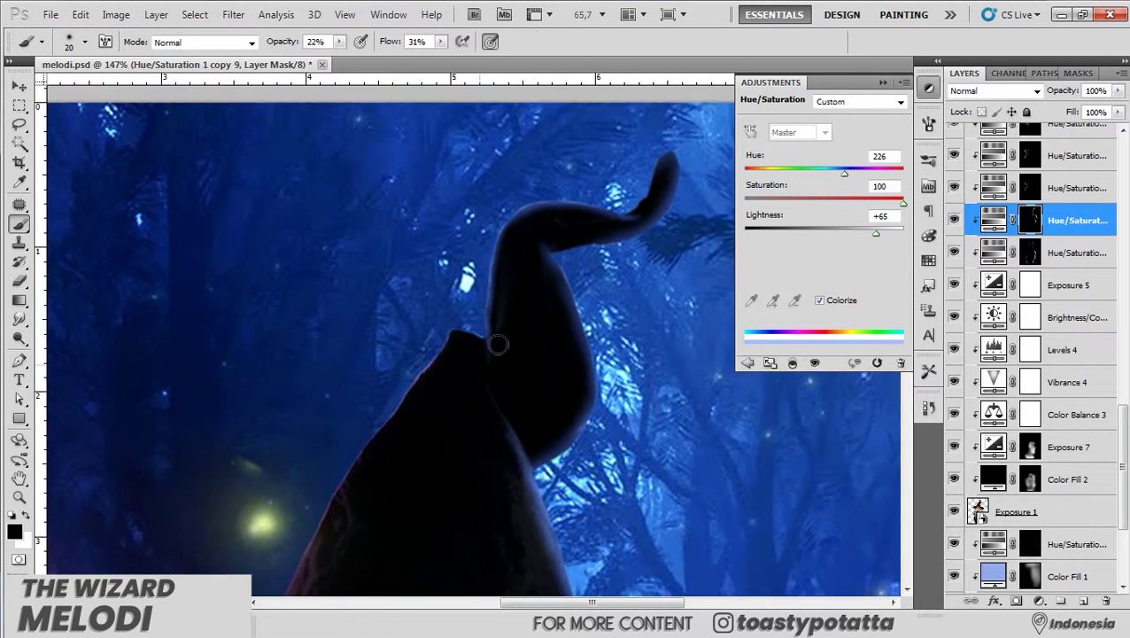
{"action": "scroll", "coordinate": [548, 373], "scroll_direction": "up", "scroll_amount": 2}
{"action": "scroll", "coordinate": [548, 373], "scroll_direction": "up", "scroll_amount": 1}
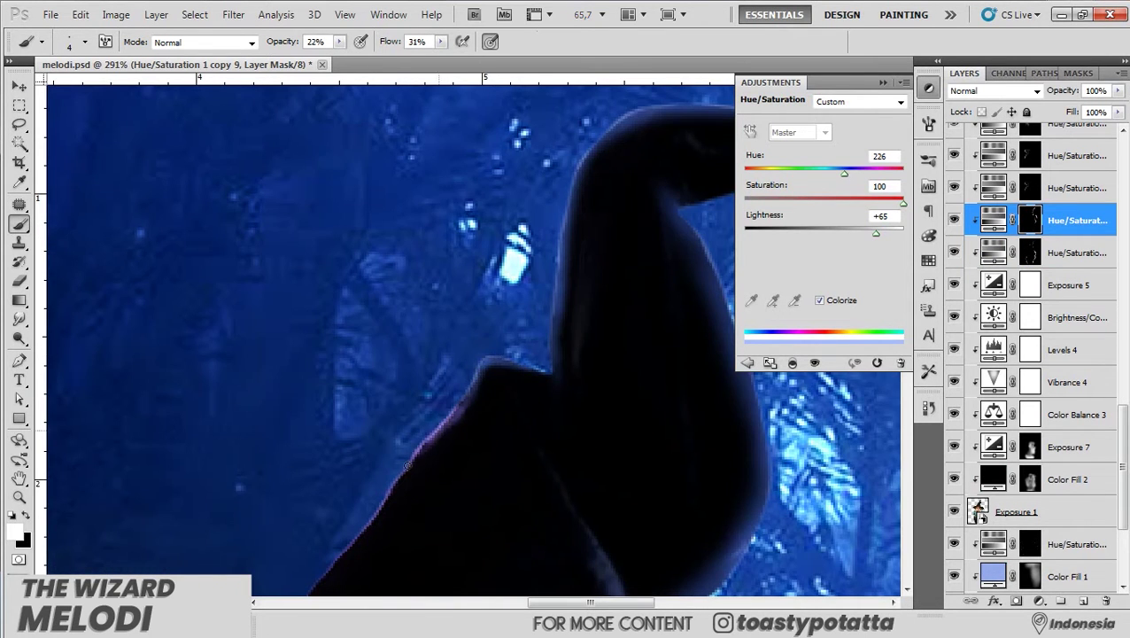
{"action": "scroll", "coordinate": [438, 421], "scroll_direction": "down", "scroll_amount": 2}
{"action": "scroll", "coordinate": [469, 413], "scroll_direction": "down", "scroll_amount": 1}
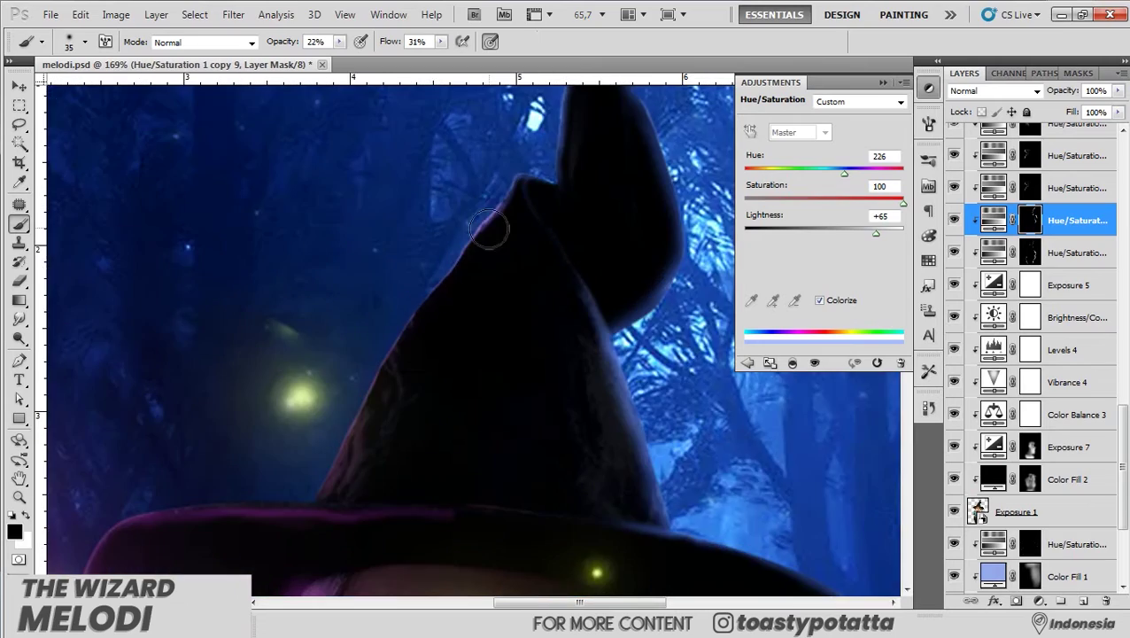
{"action": "scroll", "coordinate": [400, 342], "scroll_direction": "down", "scroll_amount": 2}
{"action": "scroll", "coordinate": [486, 259], "scroll_direction": "down", "scroll_amount": 2}
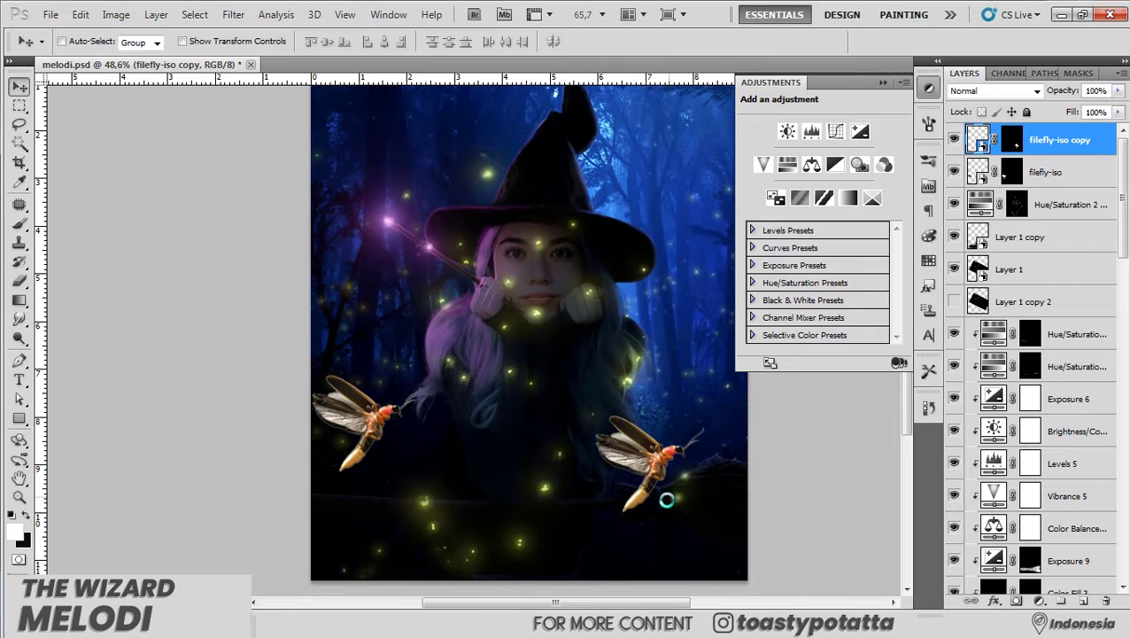
Flip the right firefly horizontally with Free Transform.
{"action": "key", "text": "ctrl+t"}
{"action": "right_click", "coordinate": [660, 479]}
{"action": "left_click", "coordinate": [678, 453]}
{"action": "key", "text": "Return"}
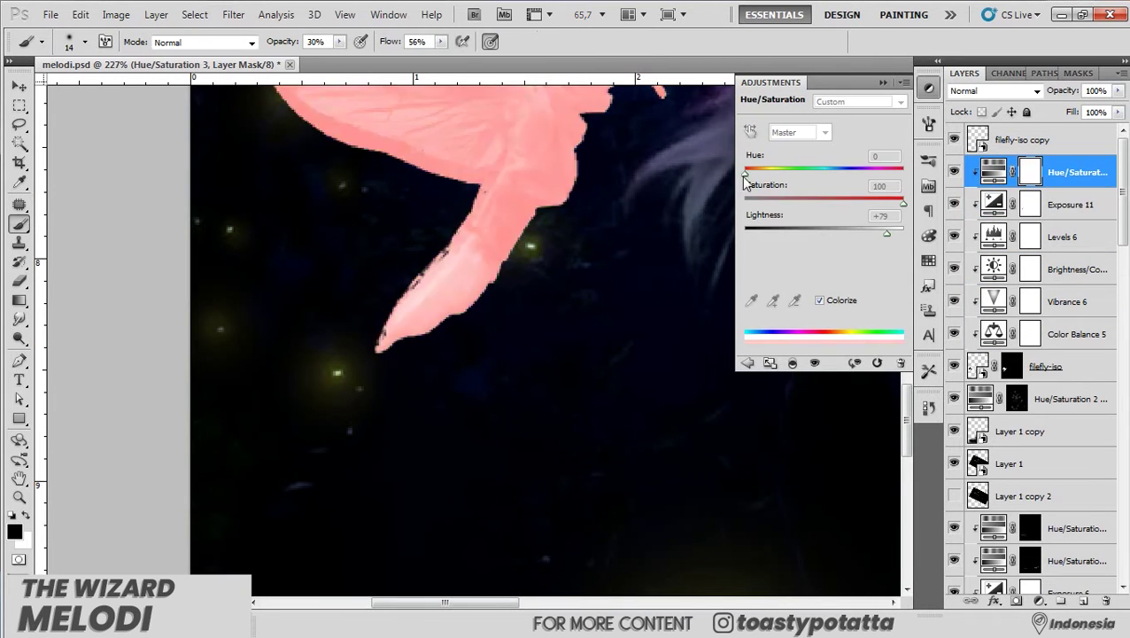
Duplicate the yellow Hue/Saturation glow, invert its masks, and paint it onto the firefly tails.
{"action": "key", "text": "ctrl+i"}
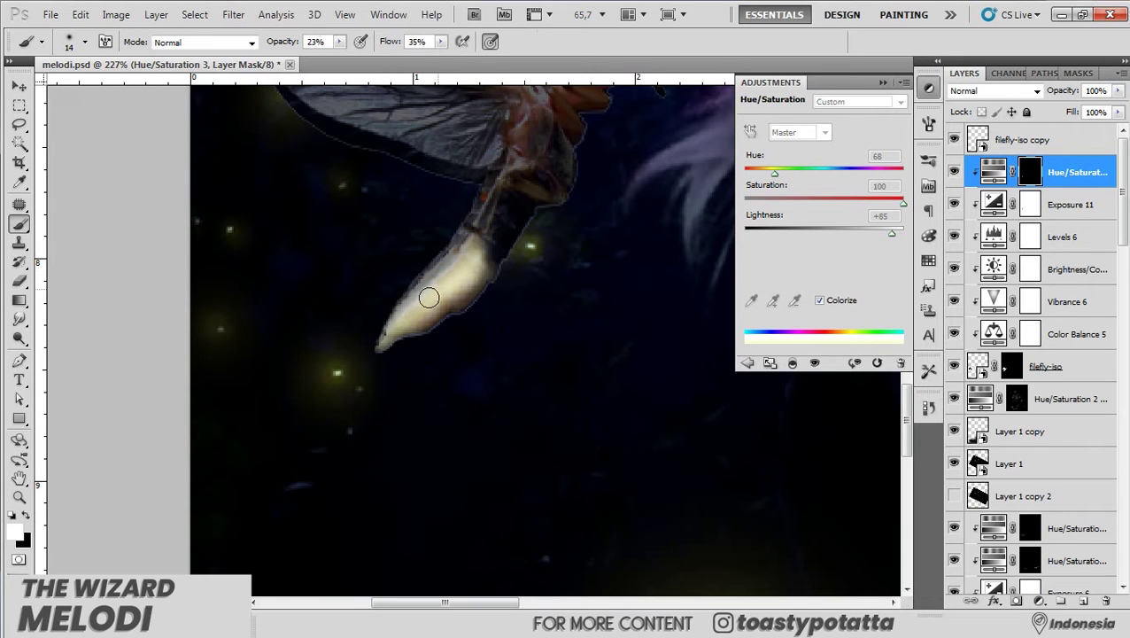
{"action": "key", "text": "ctrl+j"}
{"action": "key", "text": "ctrl+i"}
{"action": "key", "text": "ctrl+i"}
{"action": "left_click_drag", "start_coordinate": [499, 259], "coordinate": [502, 281]}
{"action": "key", "text": "ctrl+j"}
{"action": "left_click_drag", "start_coordinate": [878, 233], "coordinate": [871, 235]}
{"action": "key", "text": "ctrl+i"}
{"action": "left_click_drag", "start_coordinate": [494, 348], "coordinate": [404, 277]}
{"action": "scroll", "coordinate": [412, 311], "scroll_direction": "down", "scroll_amount": 3}
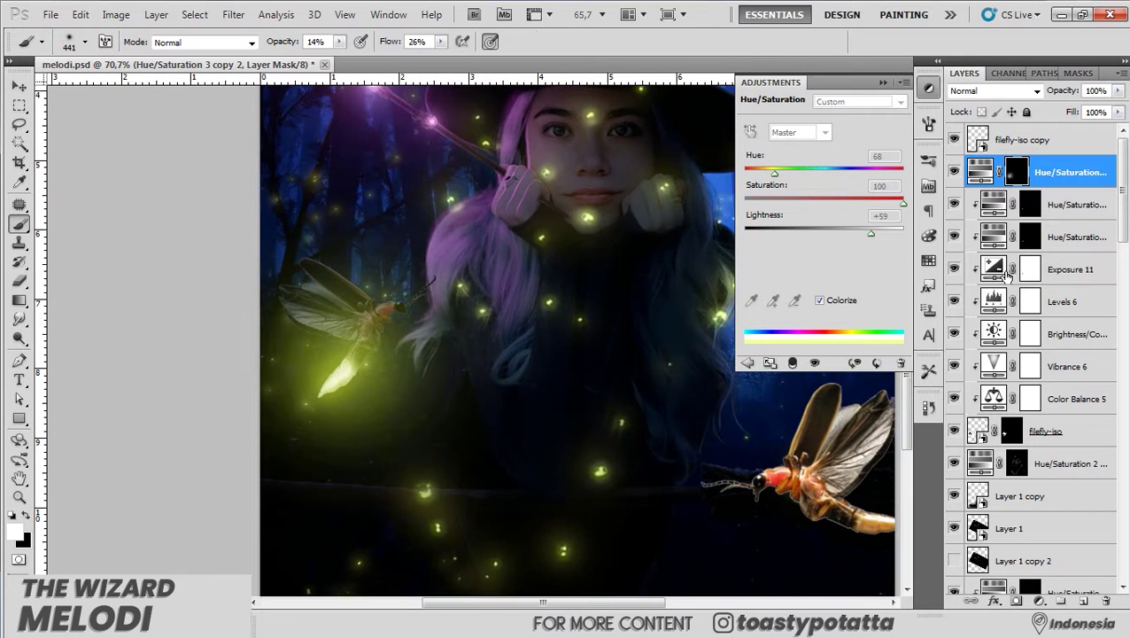
Brighten the firefly's glowing tail on the copied Hue/Saturation glow mask with a larger brush.
{"action": "left_click", "coordinate": [1077, 205]}
{"action": "left_click", "coordinate": [1074, 403], "text": "shift"}
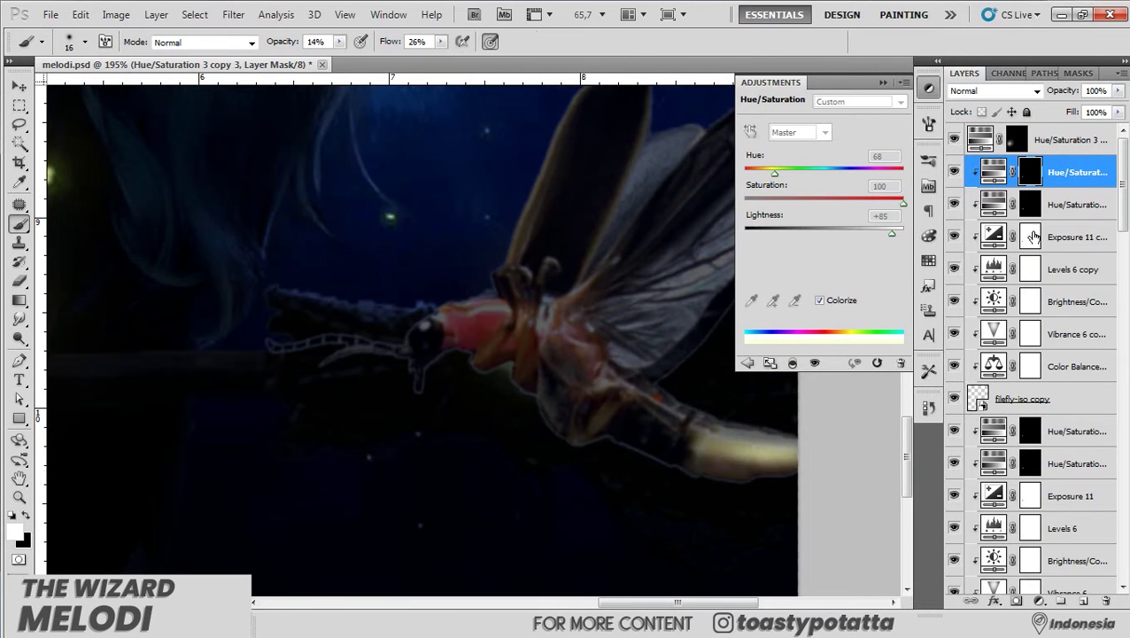
{"action": "left_click", "coordinate": [1034, 236]}
{"action": "key", "text": "alt+]"}
{"action": "mouse_move", "coordinate": [820, 430]}
{"action": "left_mouse_down"}
{"action": "mouse_move", "coordinate": [694, 466]}
{"action": "mouse_move", "coordinate": [758, 458]}
{"action": "left_mouse_up"}
{"action": "key", "text": "bracketleft"}
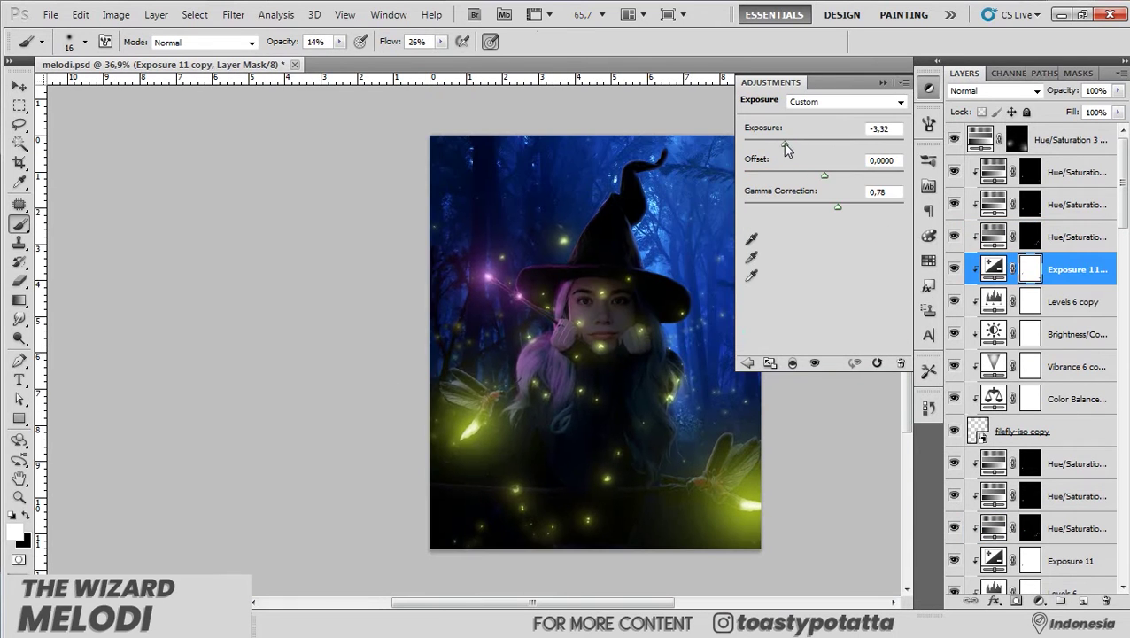
Apply Motion Blur and Gaussian Blur to the fireflies, then mask the glow off the lower-right hand.
{"action": "left_click", "coordinate": [454, 259]}
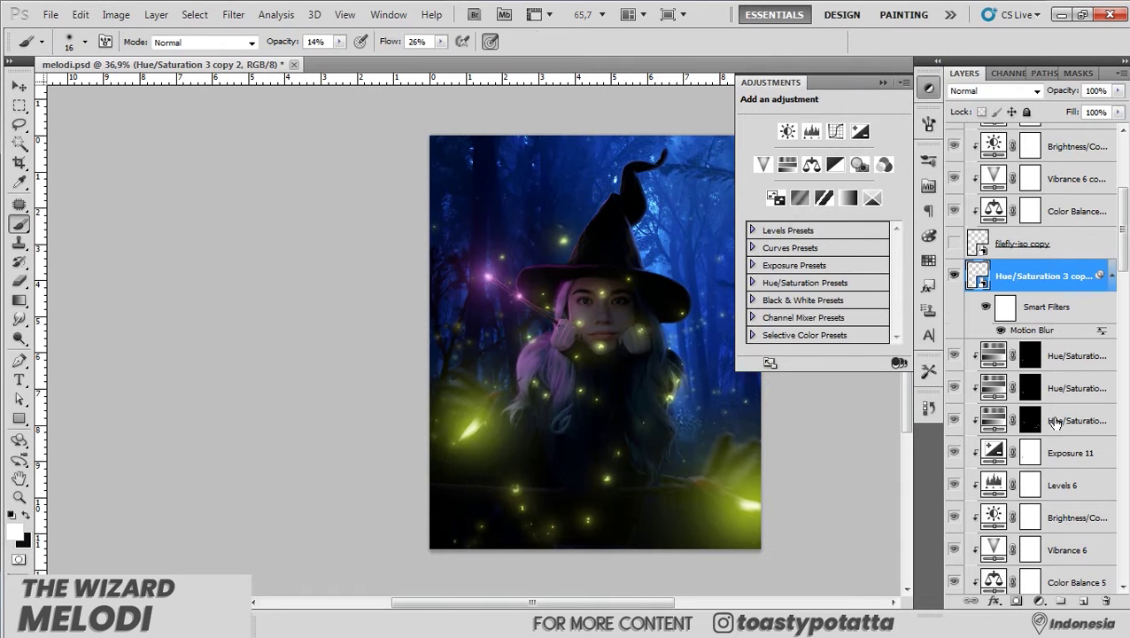
{"action": "left_click", "coordinate": [452, 230]}
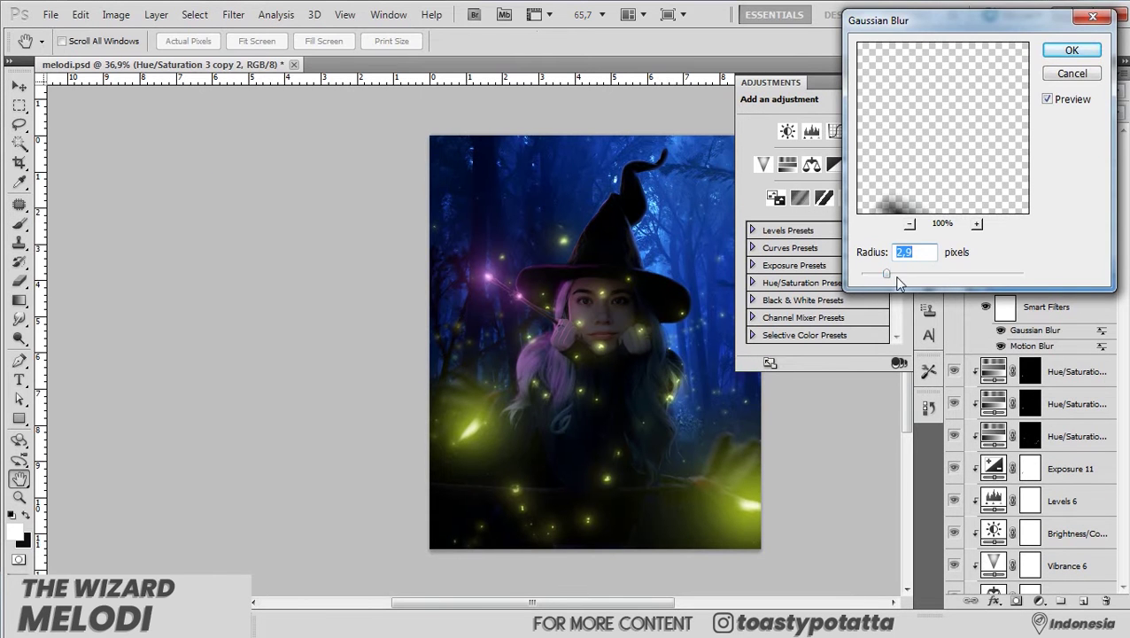
{"action": "key", "text": "Escape"}
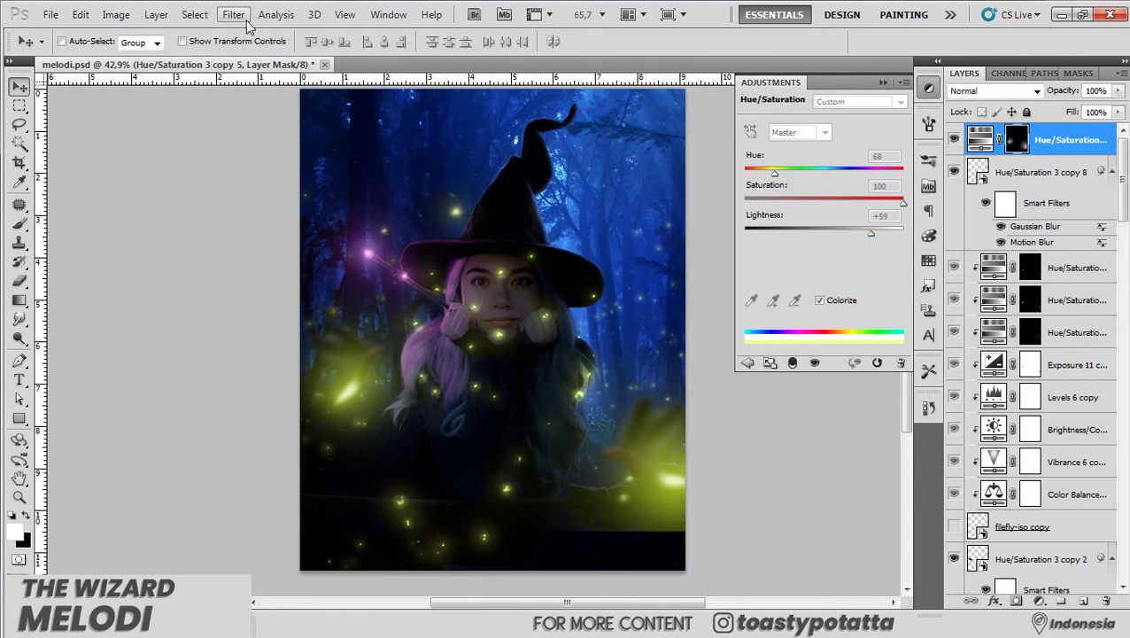
{"action": "key", "text": "b"}
{"action": "key", "text": "x"}
{"action": "mouse_move", "coordinate": [605, 517]}
{"action": "left_mouse_down"}
{"action": "mouse_move", "coordinate": [673, 451]}
{"action": "mouse_move", "coordinate": [638, 483]}
{"action": "left_mouse_up"}
{"action": "key", "text": "x"}
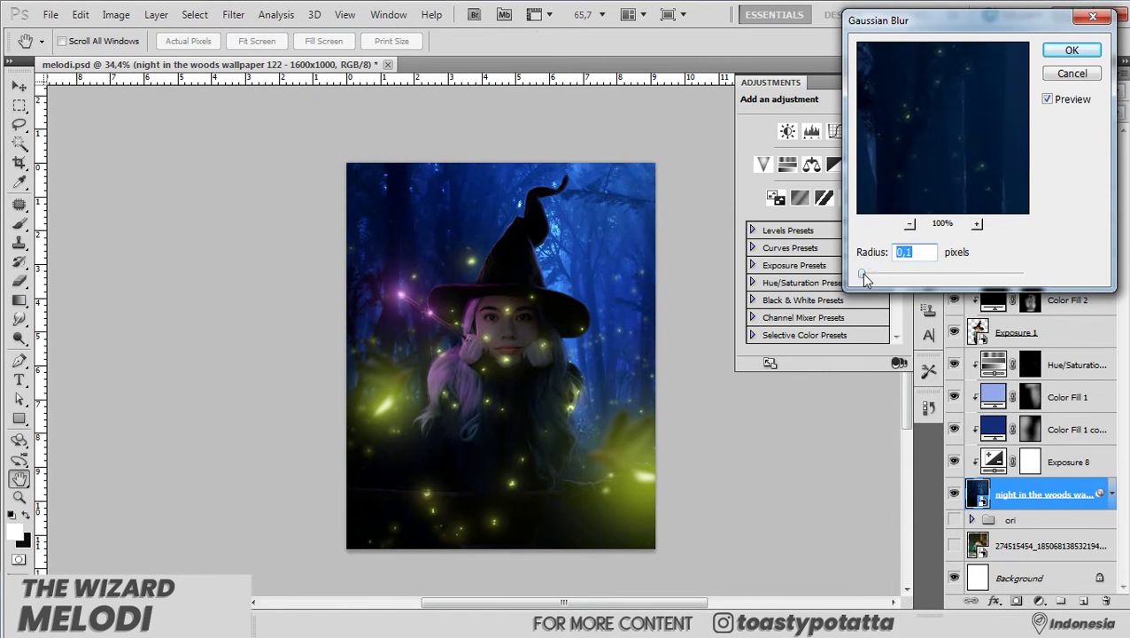
Blend the blue Overlay fill in, then add a purple copy masked around the wand and hair.
{"action": "left_click_drag", "start_coordinate": [861, 272], "coordinate": [875, 274]}
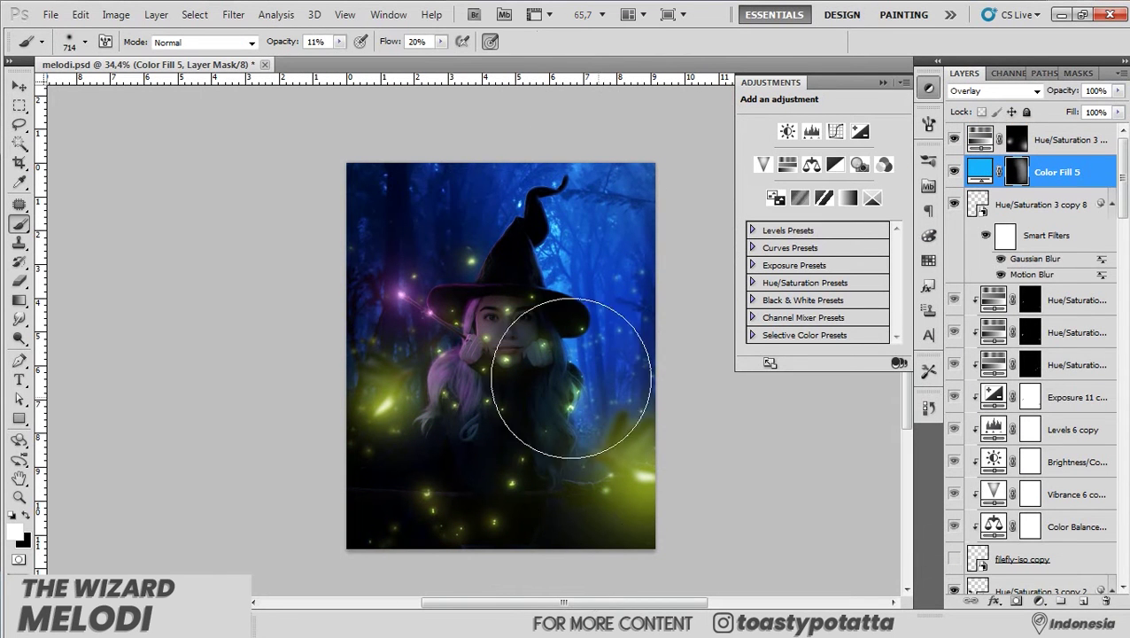
{"action": "left_click_drag", "start_coordinate": [580, 378], "coordinate": [613, 470]}
{"action": "key", "text": "ctrl+j"}
{"action": "double_click", "coordinate": [980, 172]}
{"action": "left_click_drag", "start_coordinate": [934, 375], "coordinate": [933, 320]}
{"action": "left_click", "coordinate": [1084, 270]}
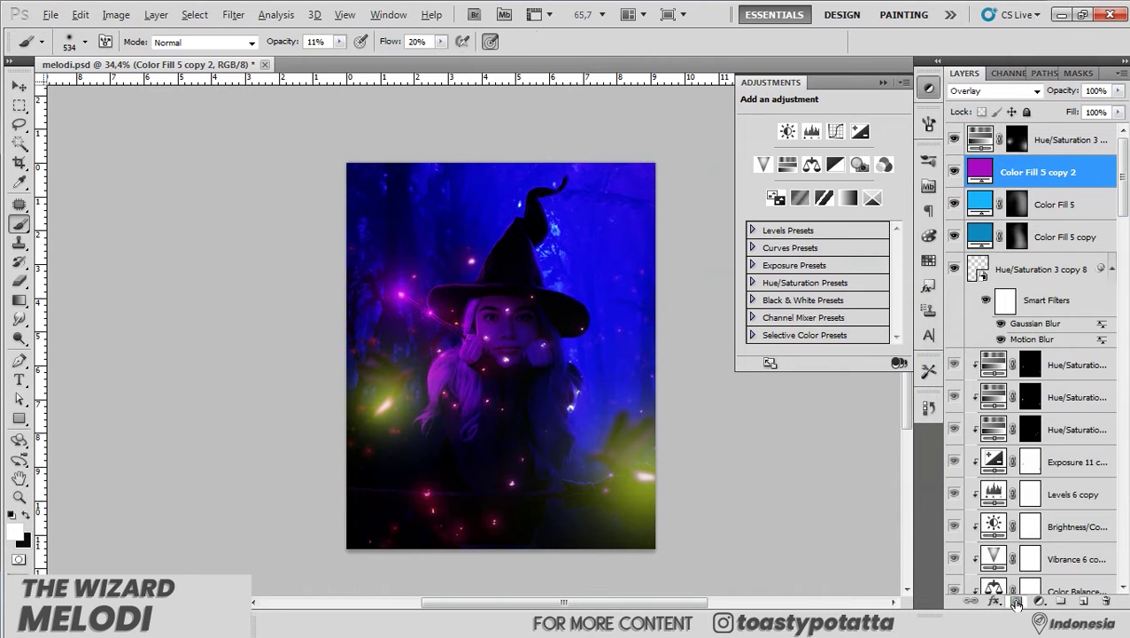
{"action": "key", "text": "ctrl+i"}
{"action": "left_click_drag", "start_coordinate": [505, 303], "coordinate": [478, 344]}
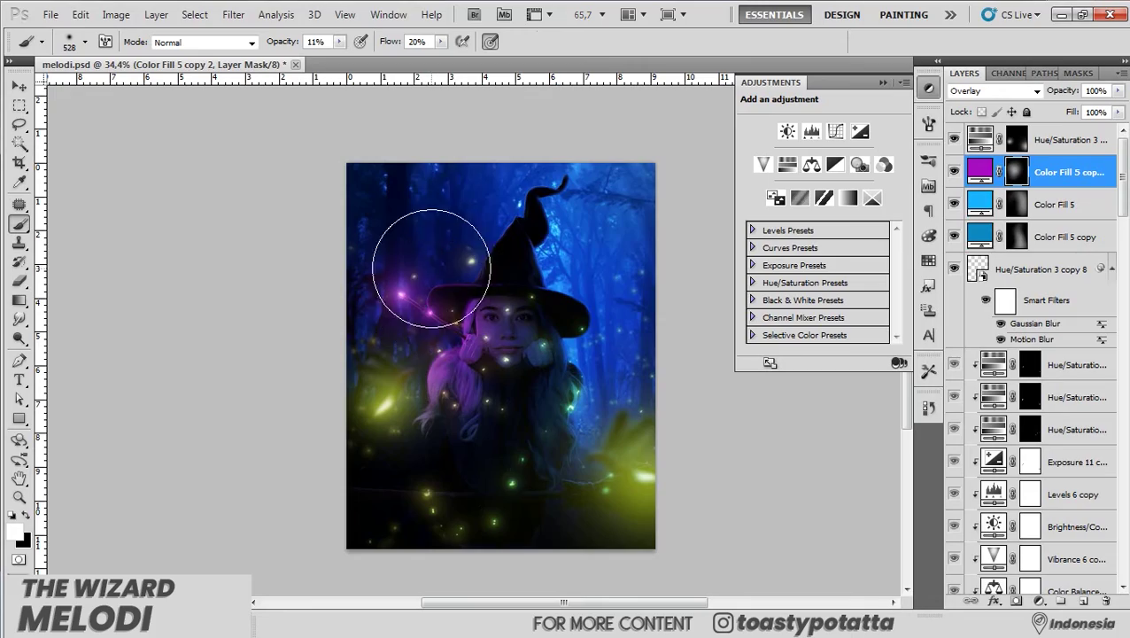